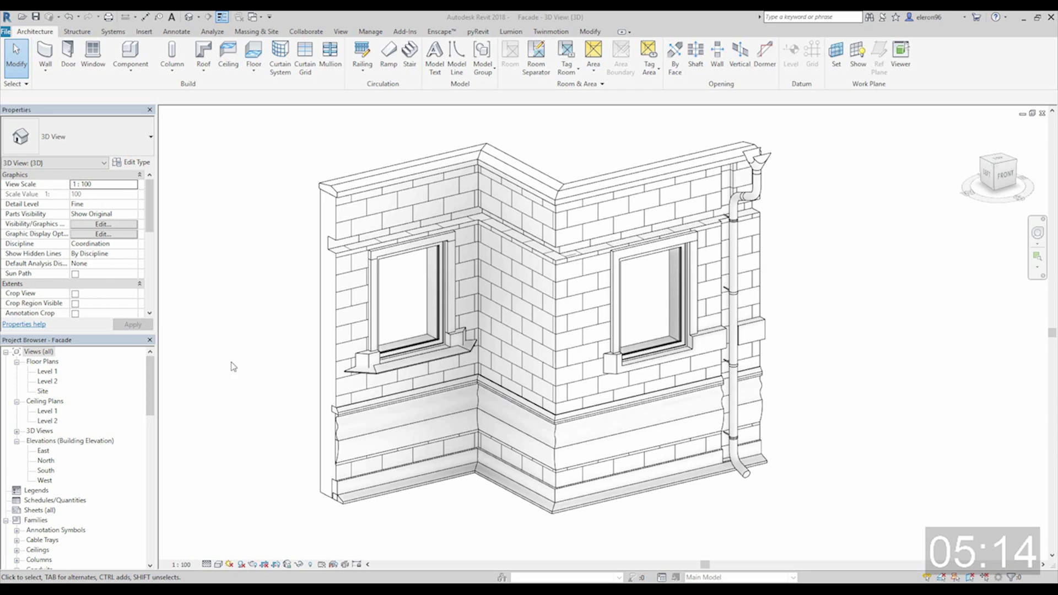
# Step: Open the Level 1 floor plan and frame the existing facade walls with free space beside them
pyautogui.doubleClick(46, 373)
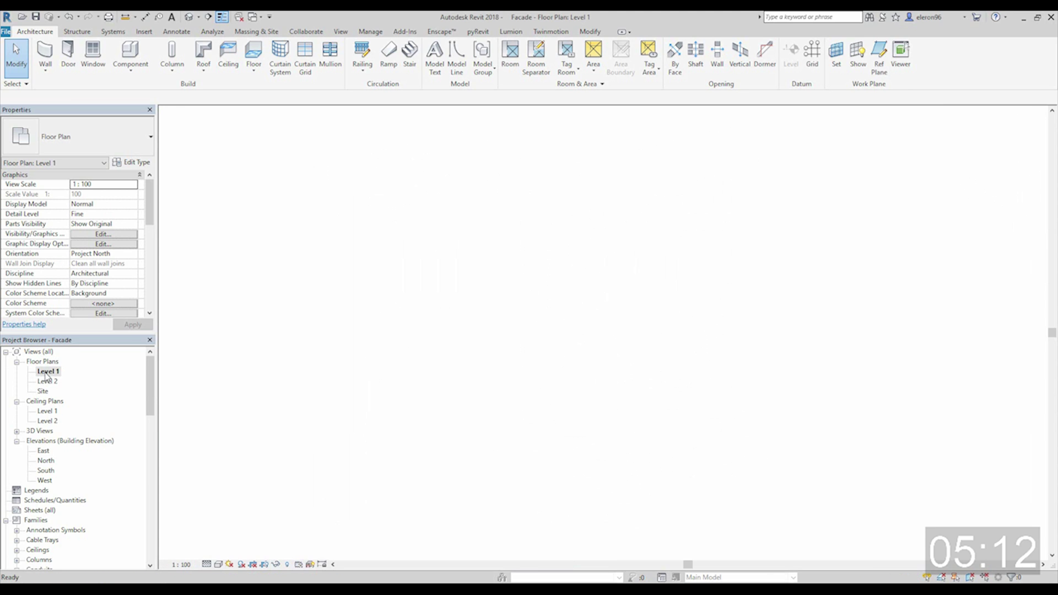
pyautogui.scroll(8, 512, 306)
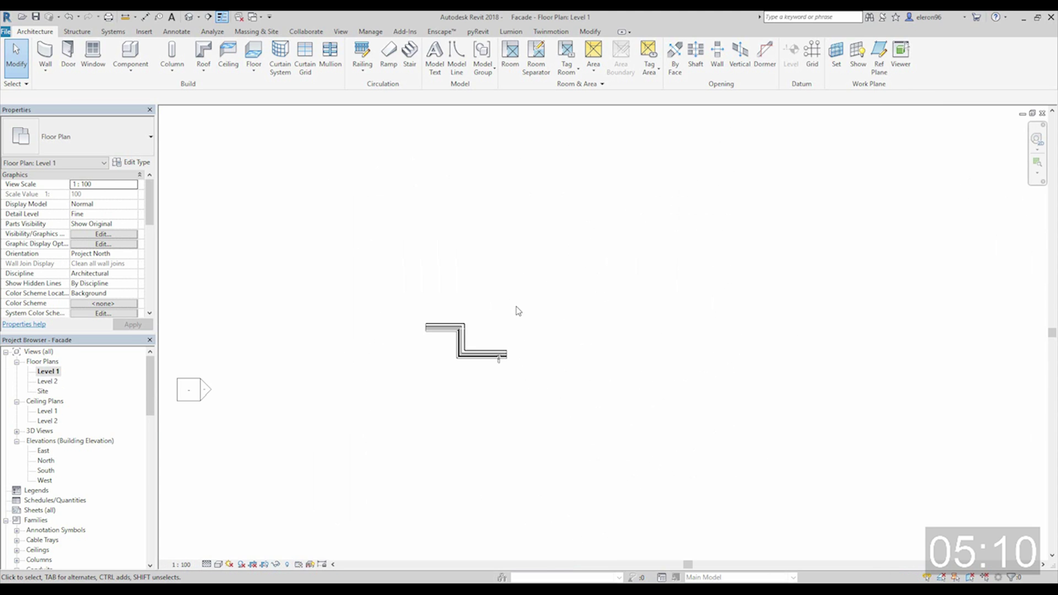
pyautogui.moveTo(515, 367); pyautogui.dragTo(432, 358, button='middle')
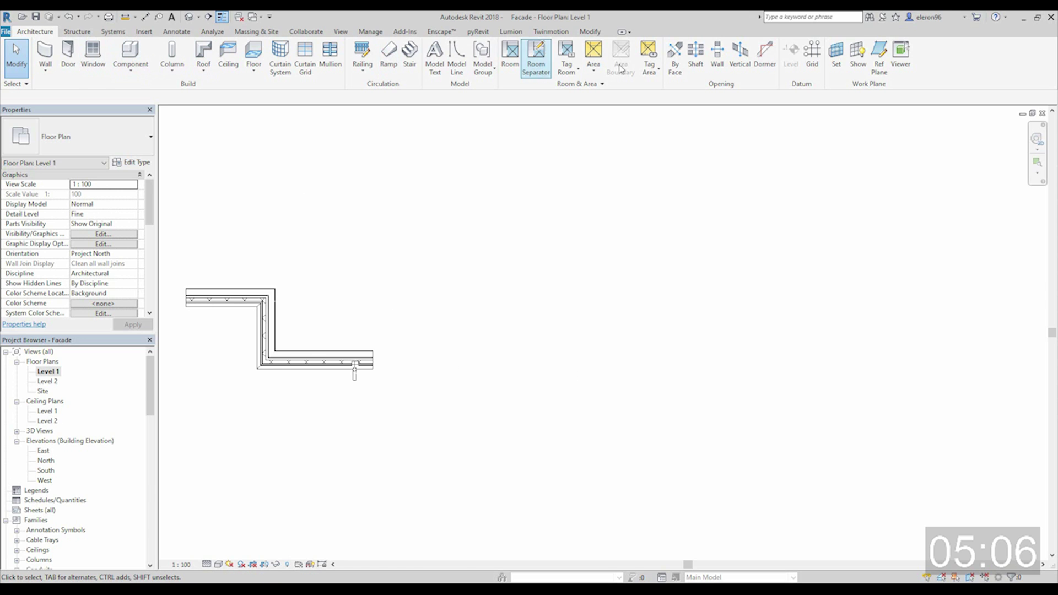
# Step: Draw a chain of four Exterior - Brick on Mtl. Stud walls beside the facade, the last three about 1200, 1400 and 1900 mm long
pyautogui.click(44, 54)
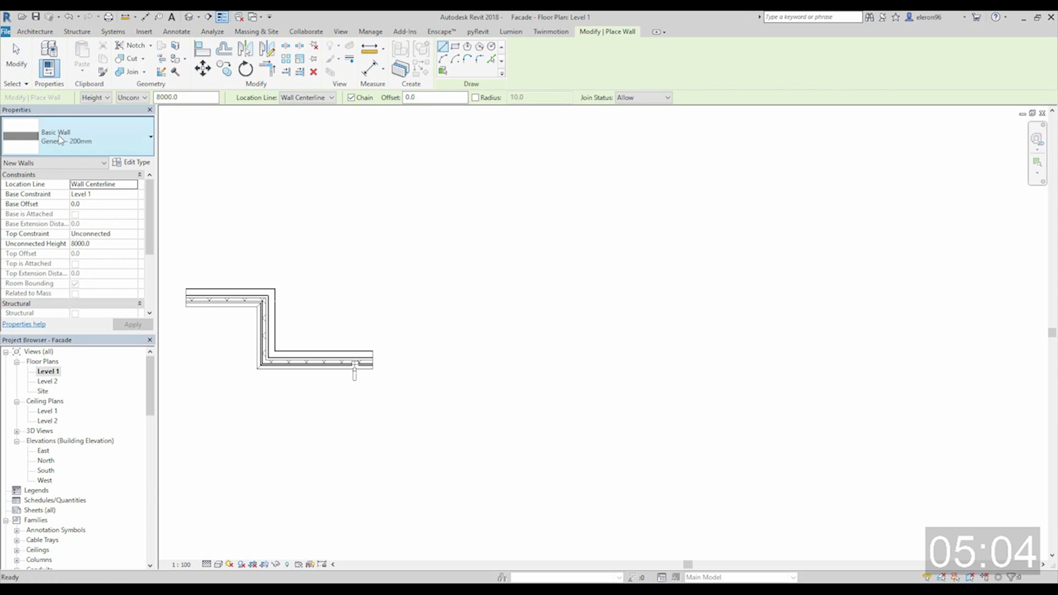
pyautogui.click(63, 140)
pyautogui.moveTo(147, 212); pyautogui.dragTo(168, 224)
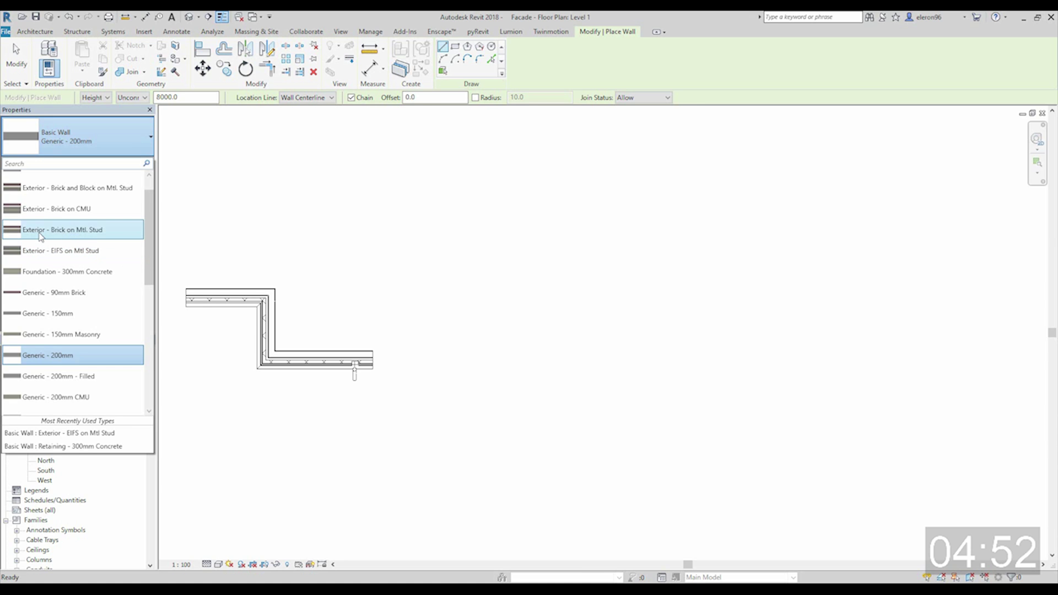
pyautogui.click(67, 229)
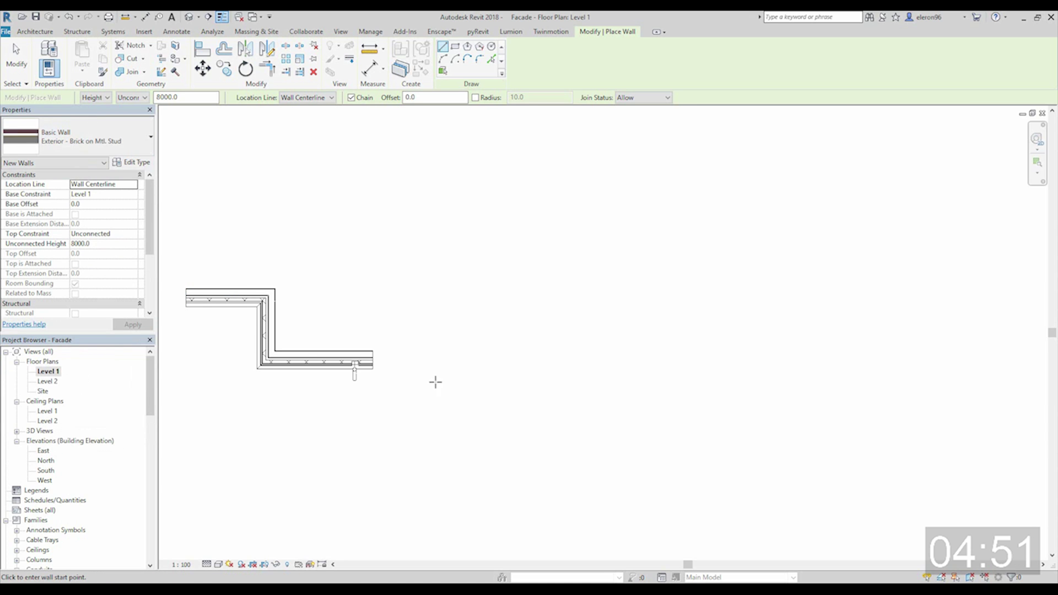
pyautogui.click(464, 368)
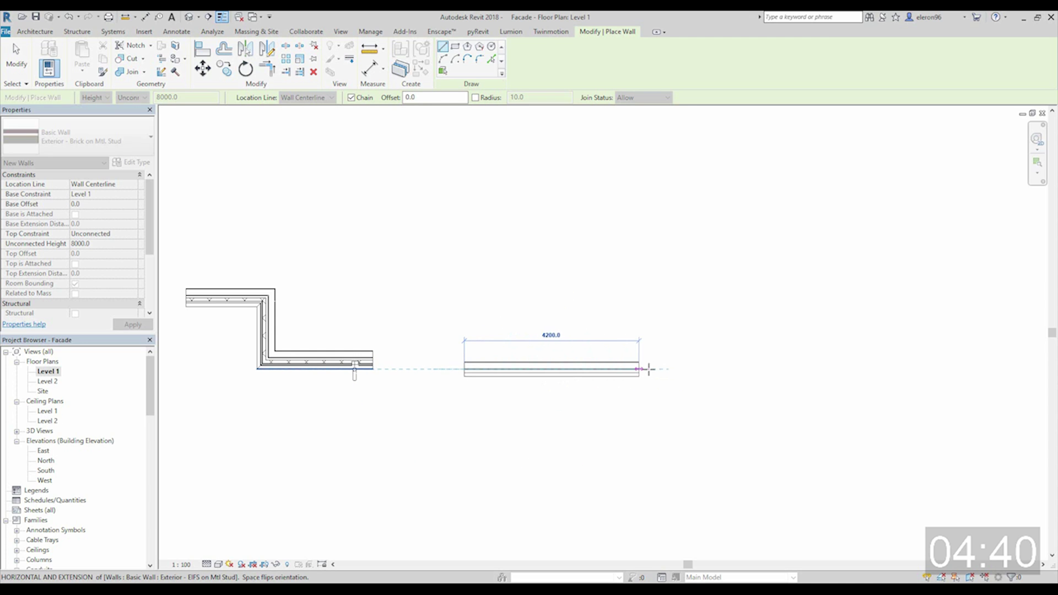
pyautogui.click(672, 369)
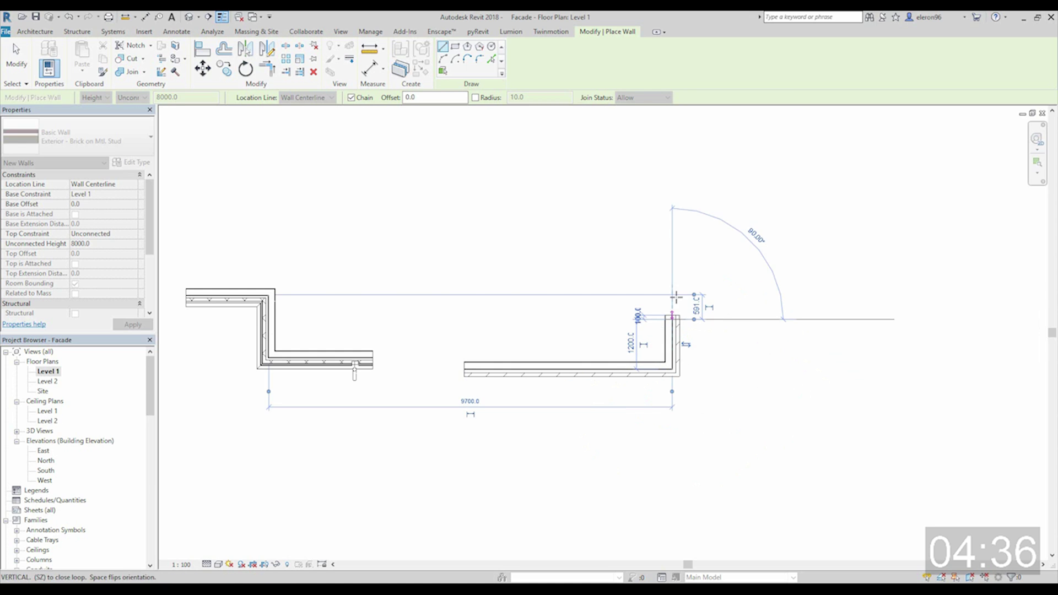
pyautogui.click(672, 312)
pyautogui.click(729, 314)
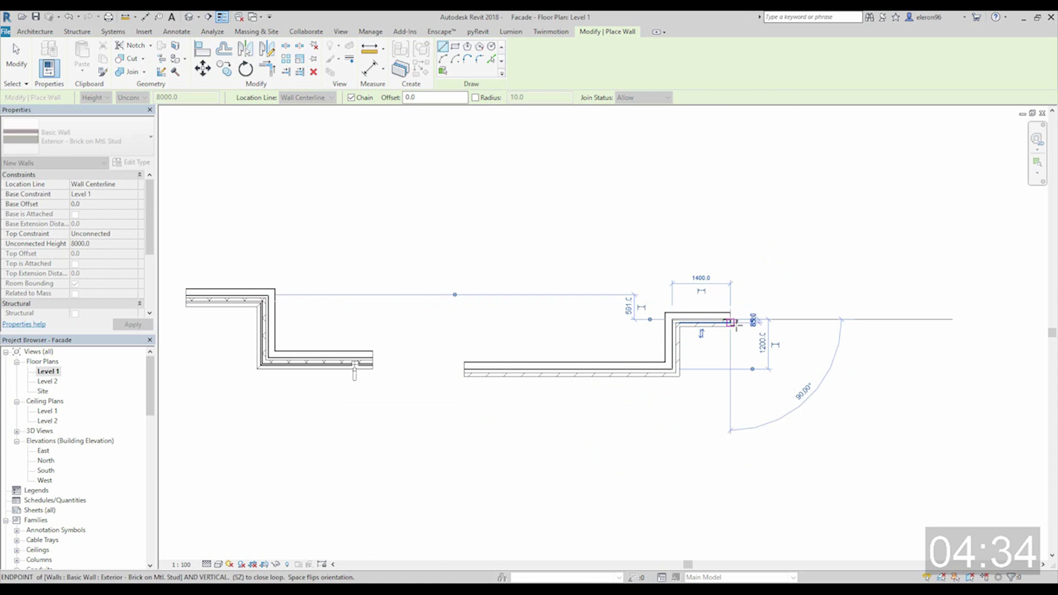
pyautogui.click(801, 281)
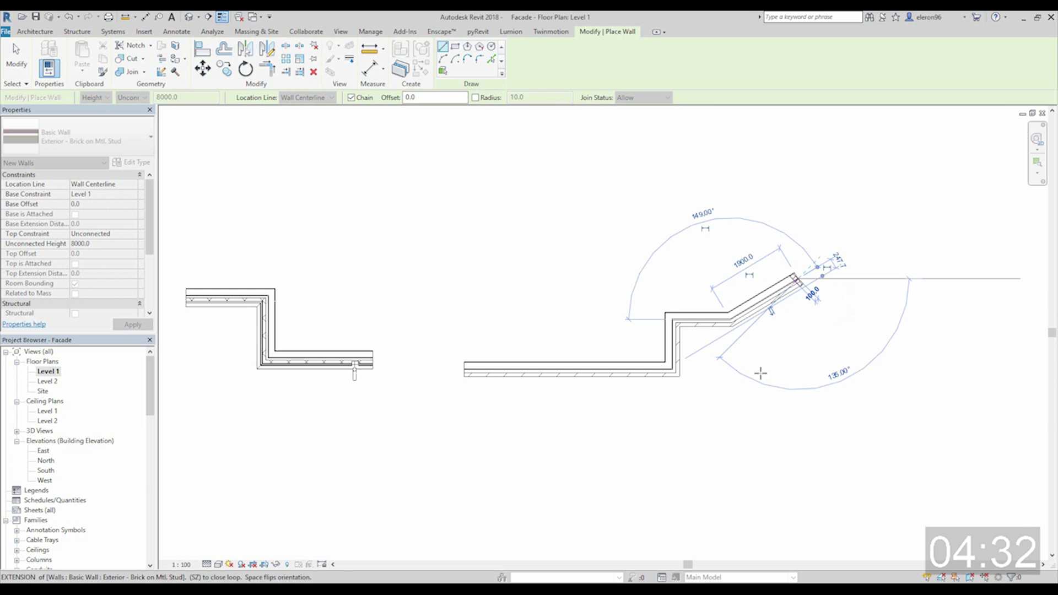
pyautogui.press('Escape')
# Step: Shorten the first brick wall to about 2500 mm and set the unconnected height of all four new walls to 3500 mm
pyautogui.click(567, 376)
pyautogui.moveTo(464, 369); pyautogui.dragTo(561, 369)
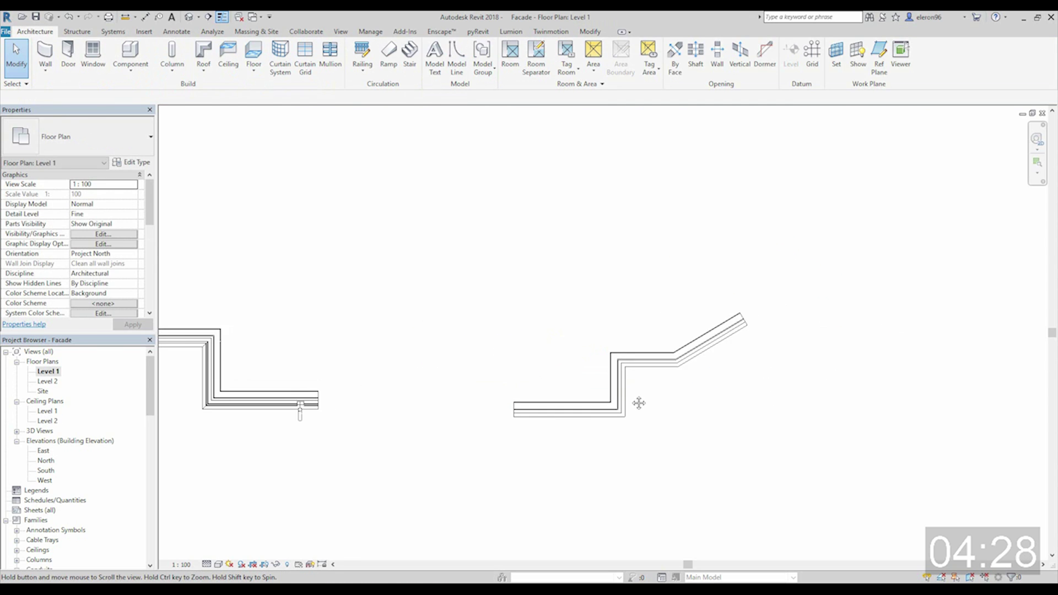
pyautogui.moveTo(403, 220); pyautogui.dragTo(814, 500)
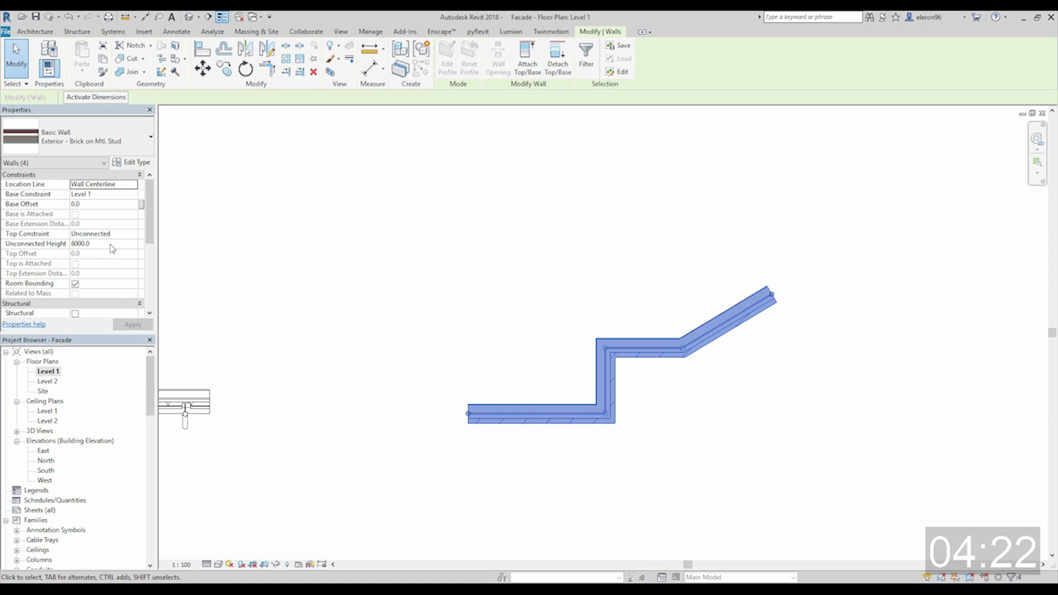
pyautogui.click(111, 244)
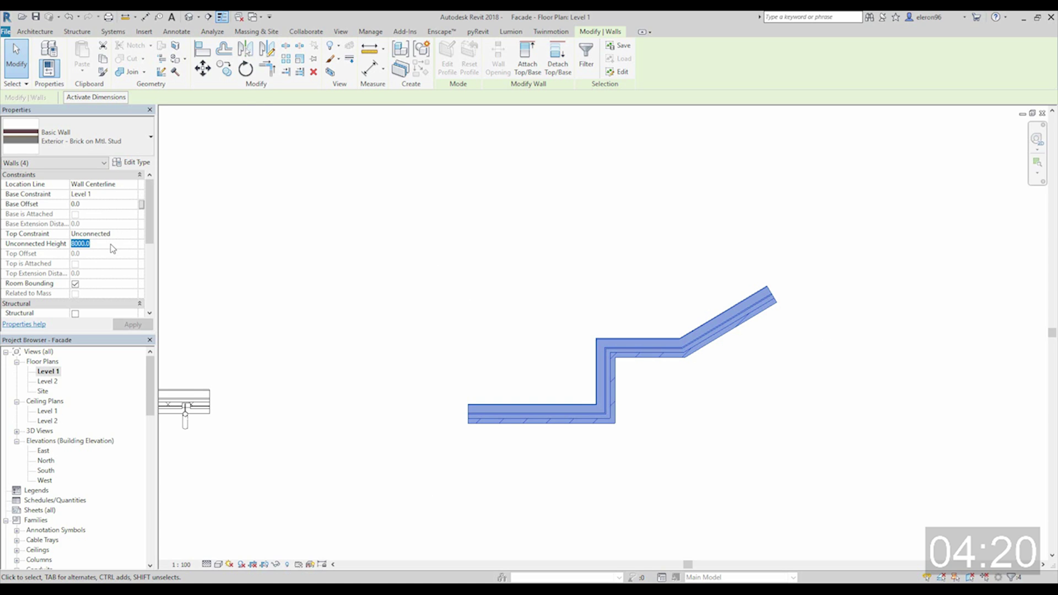
pyautogui.write('3500')
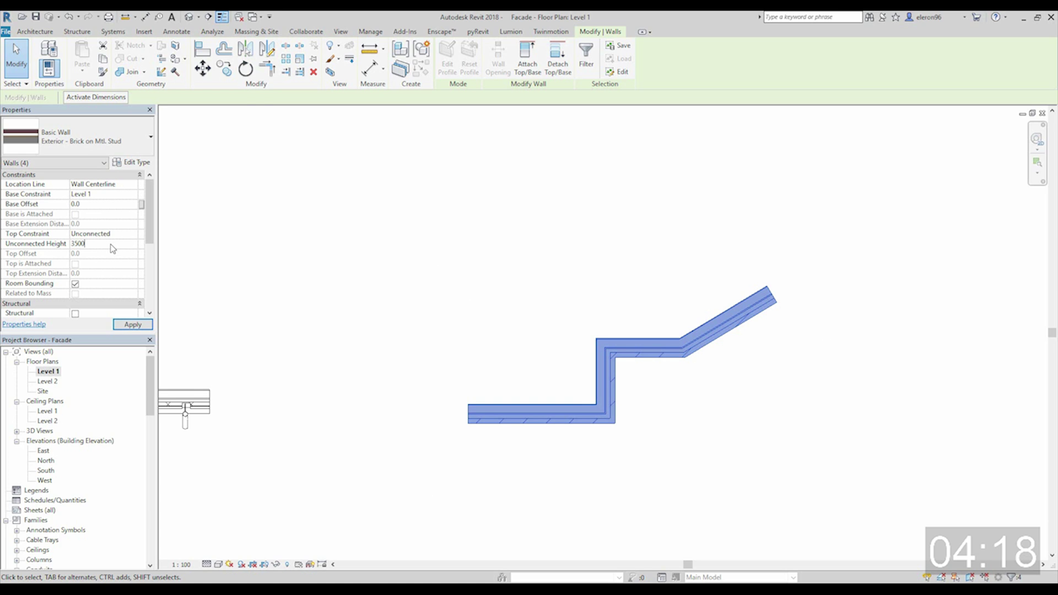
pyautogui.click(384, 314)
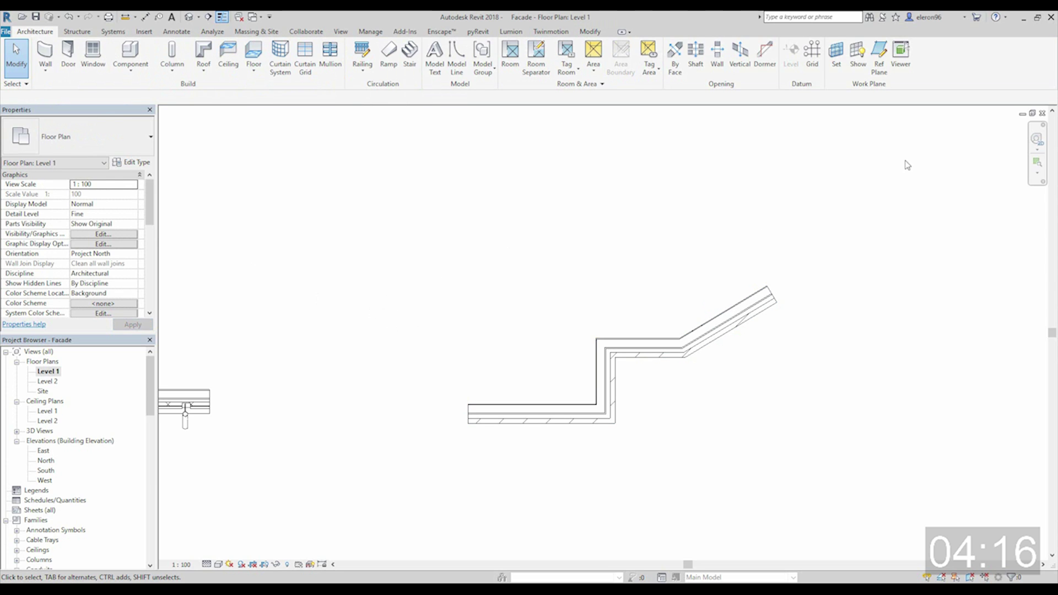
# Step: Close the Level 1 floor plan and bring the new brick walls into view in 3D
pyautogui.click(1041, 114)
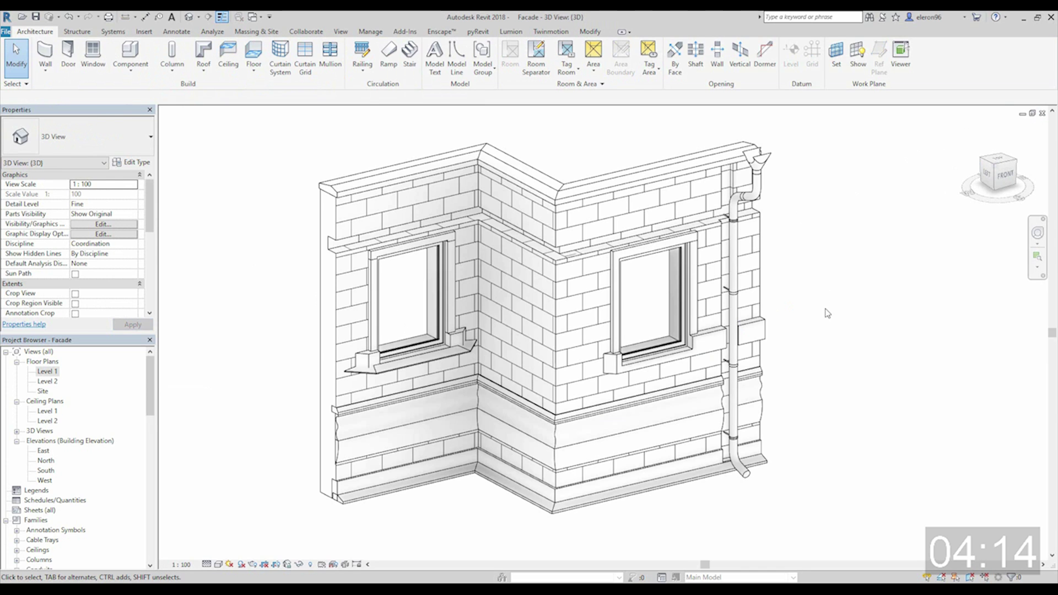
pyautogui.scroll(-2, 824, 309)
pyautogui.moveTo(822, 307); pyautogui.dragTo(648, 310, button='middle')
pyautogui.scroll(2, 647, 310)
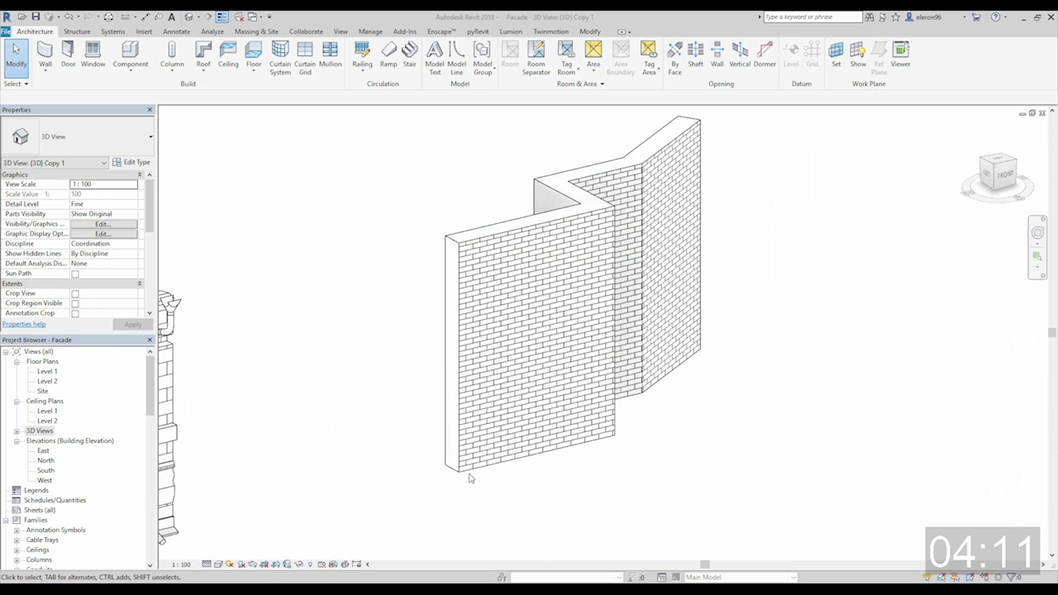
# Step: Open the wall sweeps settings in the structure of the front brick wall's type
pyautogui.click(473, 449)
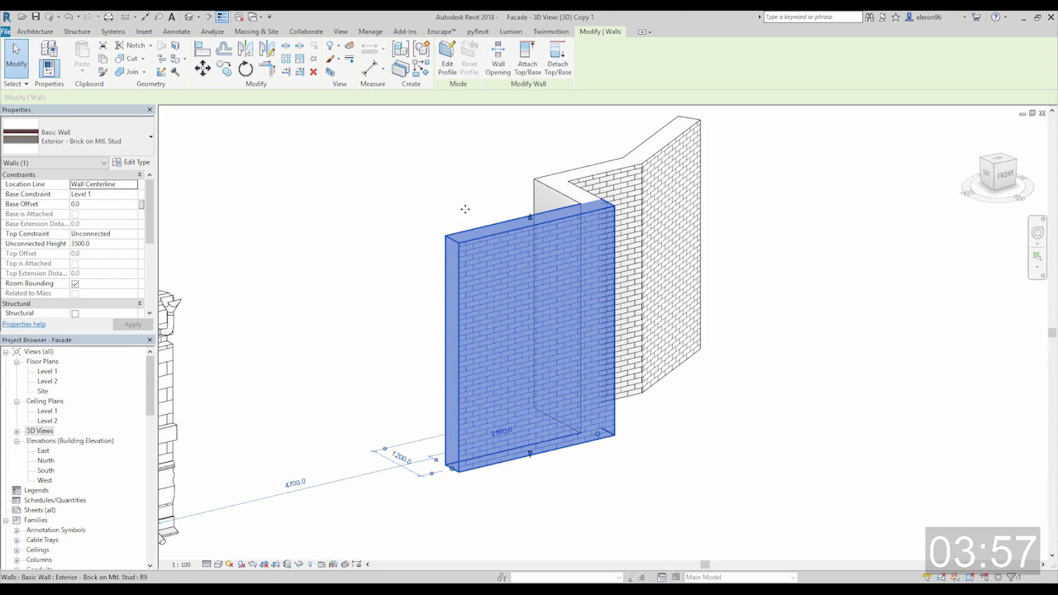
pyautogui.click(416, 247)
pyautogui.click(606, 300)
pyautogui.click(133, 163)
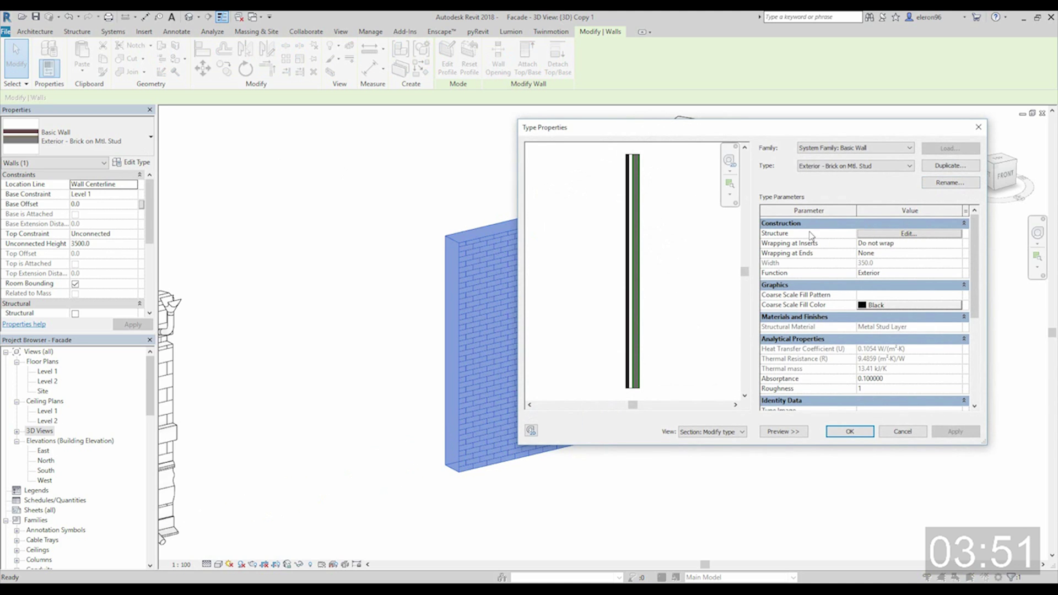
pyautogui.click(908, 233)
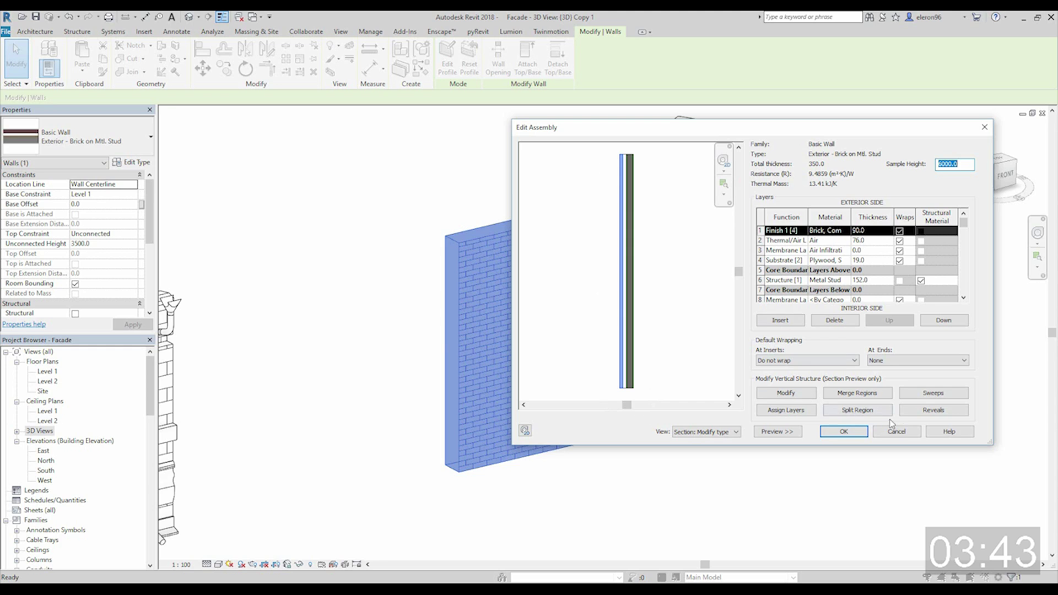
pyautogui.click(933, 393)
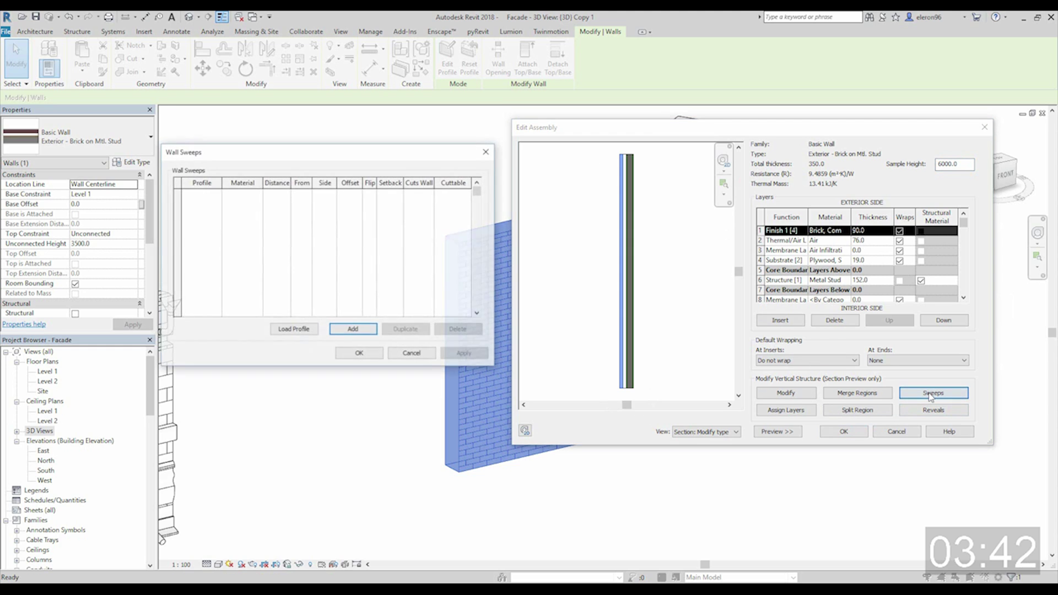
# Step: Add a wall sweep with the profile M_Wall Sweep-Brick Soldier Course : 1 Brick
pyautogui.click(353, 331)
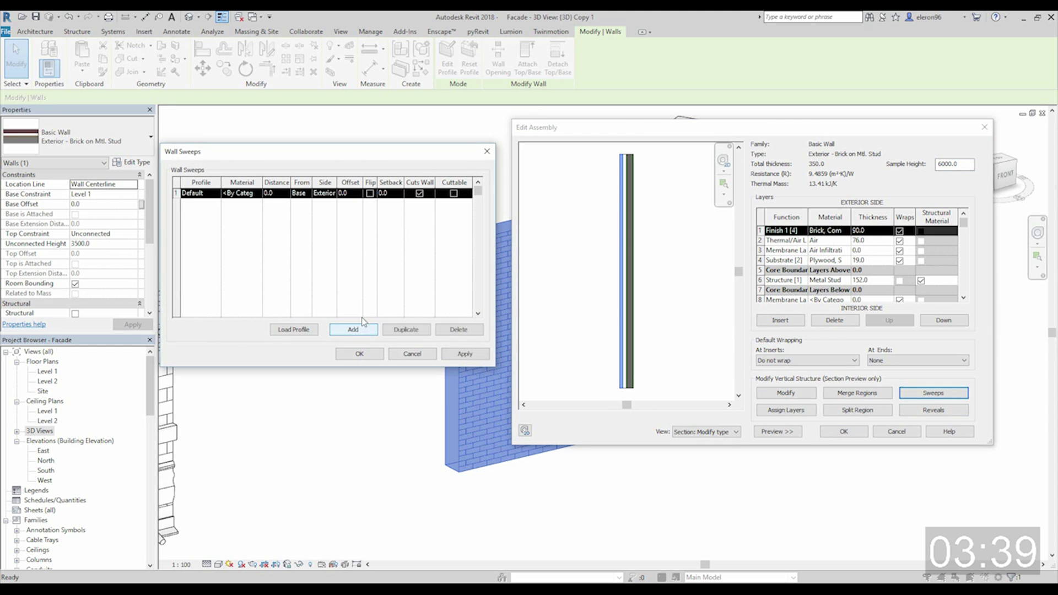
pyautogui.click(212, 193)
pyautogui.click(215, 193)
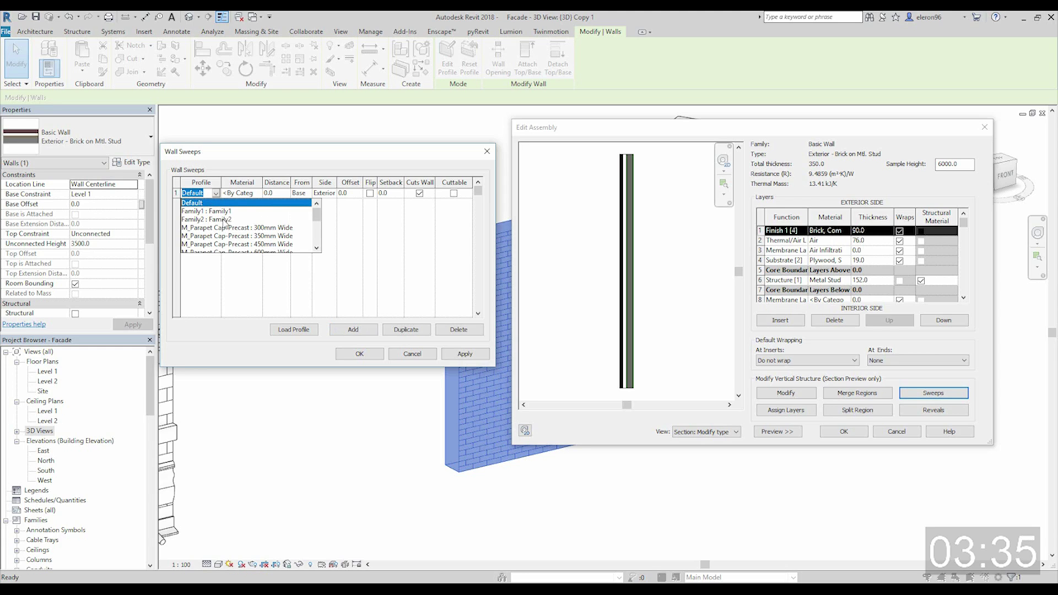
pyautogui.moveTo(317, 216); pyautogui.dragTo(318, 233)
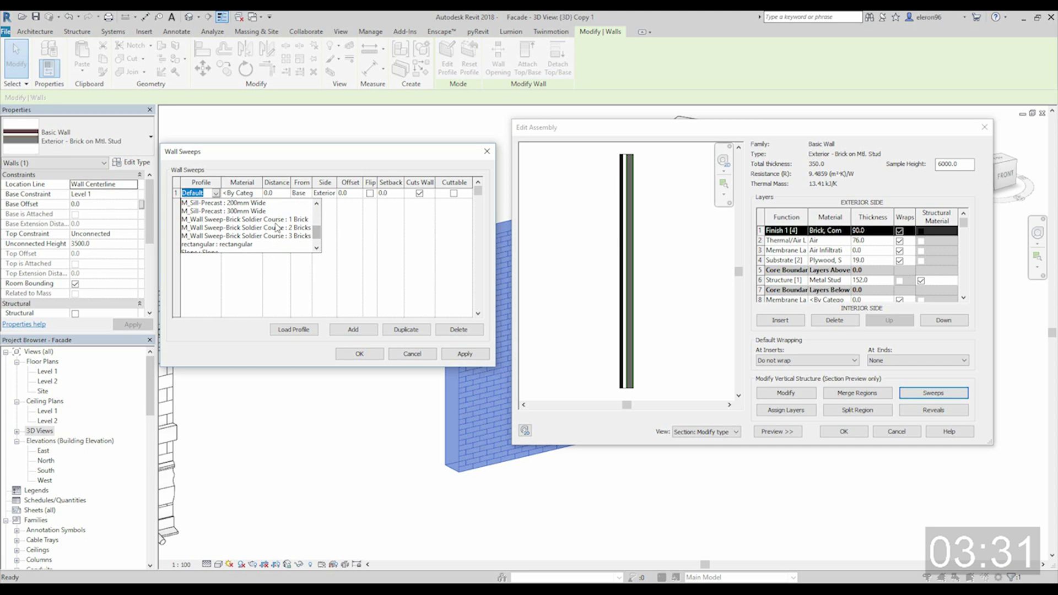
pyautogui.click(232, 220)
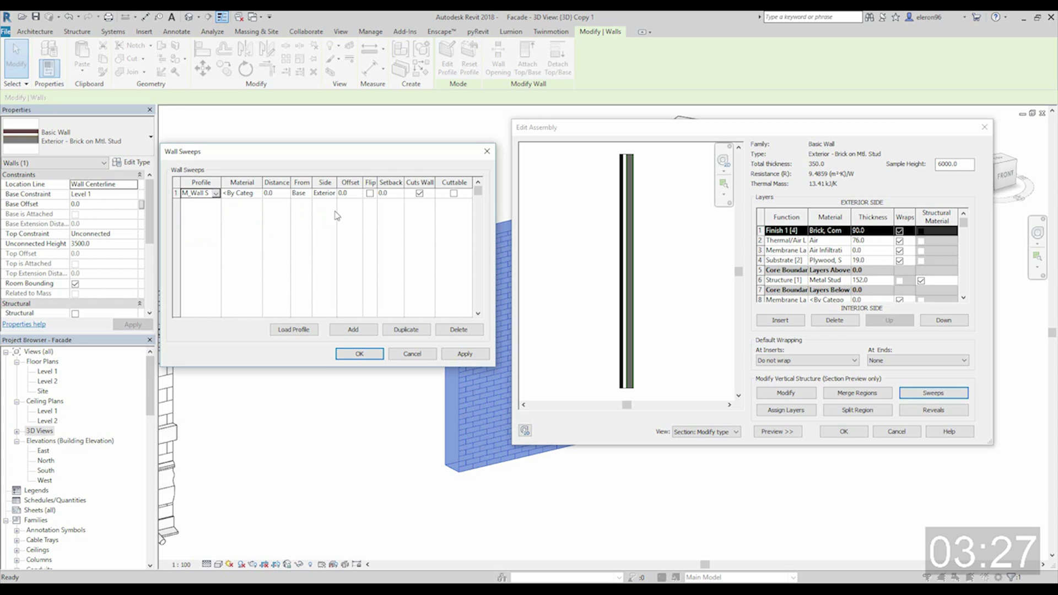
# Step: Set the sweep's distance from the base to 50 mm and apply it
pyautogui.click(278, 193)
pyautogui.moveTo(287, 194); pyautogui.dragTo(254, 196)
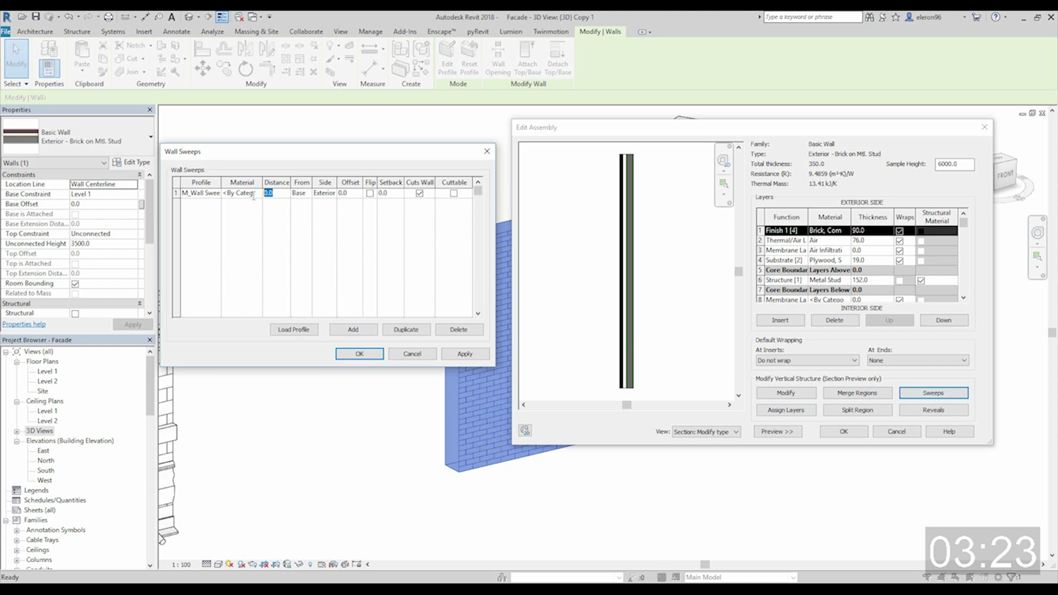
pyautogui.write('50')
pyautogui.press('Tab')
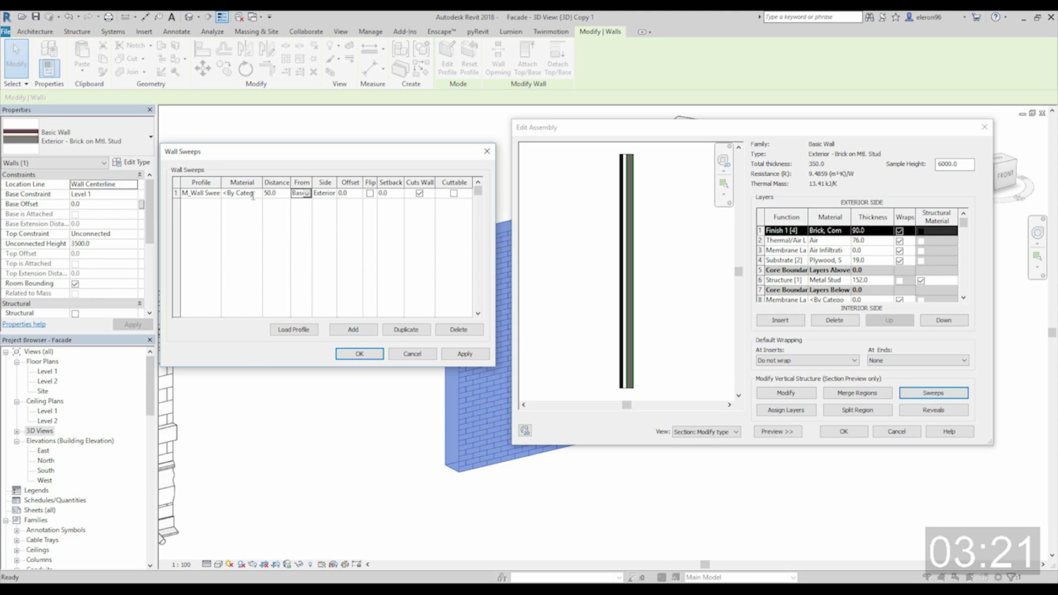
pyautogui.click(465, 354)
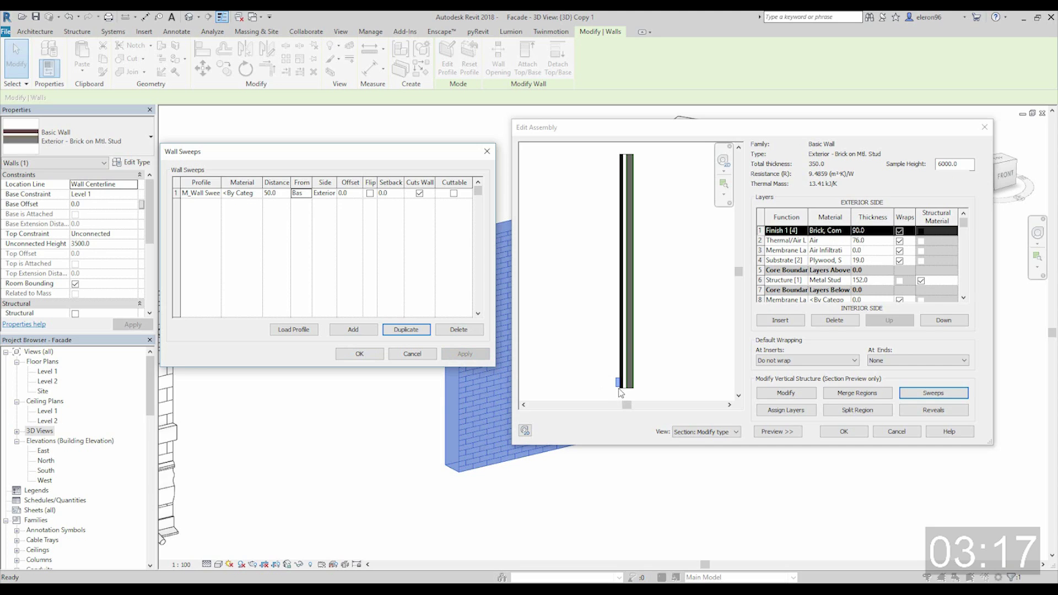
# Step: Set the sweep's distance from the base to 0 and apply it
pyautogui.moveTo(280, 194); pyautogui.dragTo(227, 194)
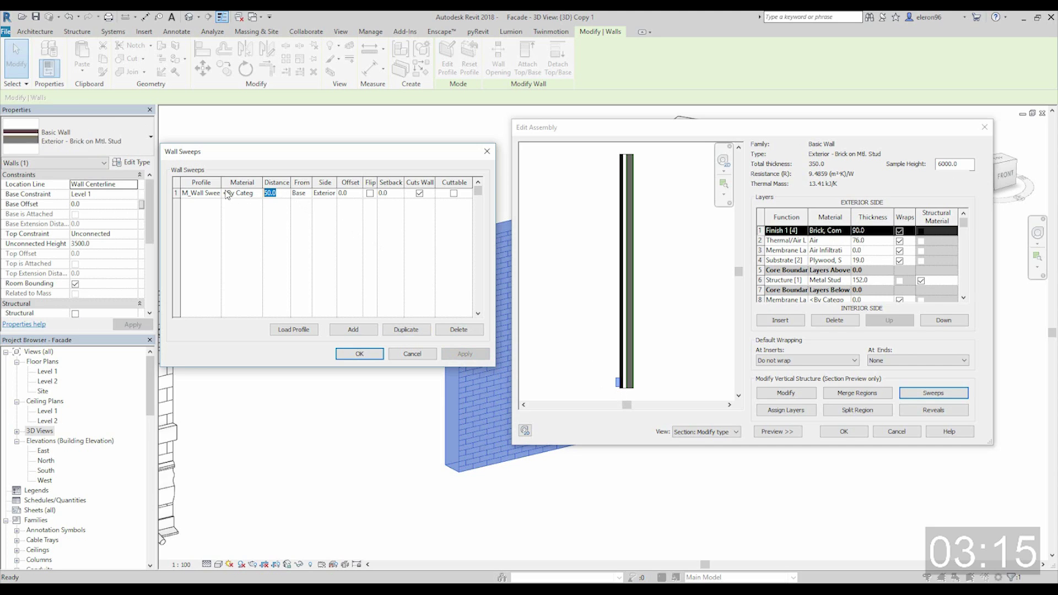
pyautogui.write('0')
pyautogui.press('Tab')
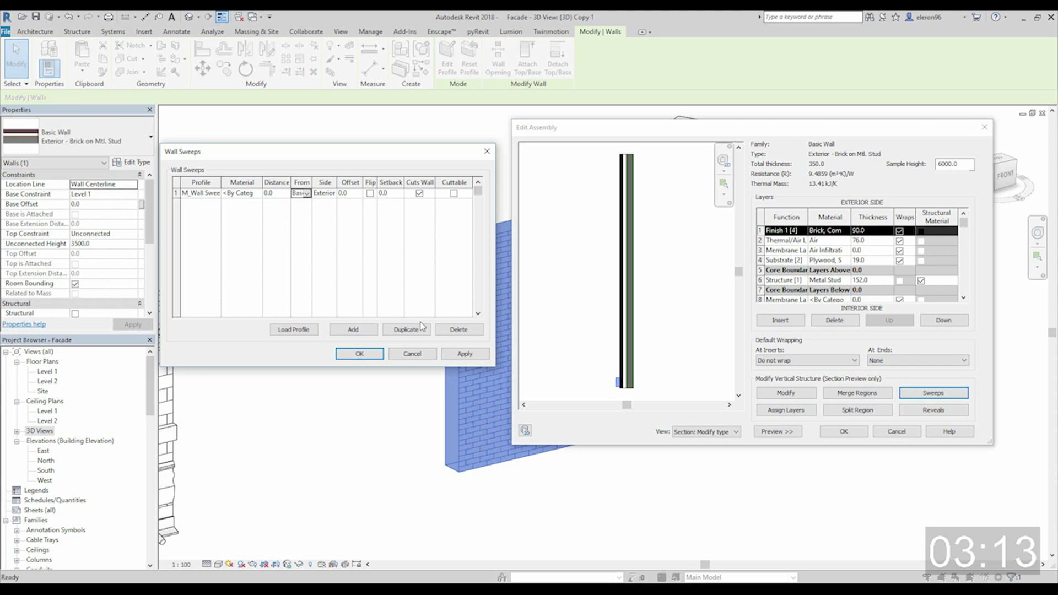
pyautogui.click(460, 353)
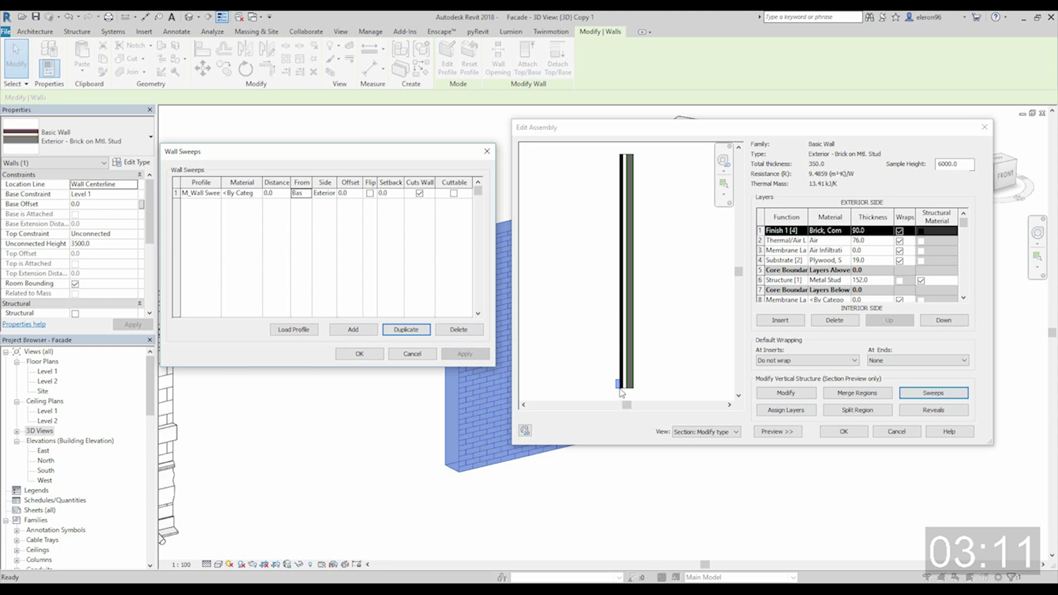
pyautogui.click(368, 249)
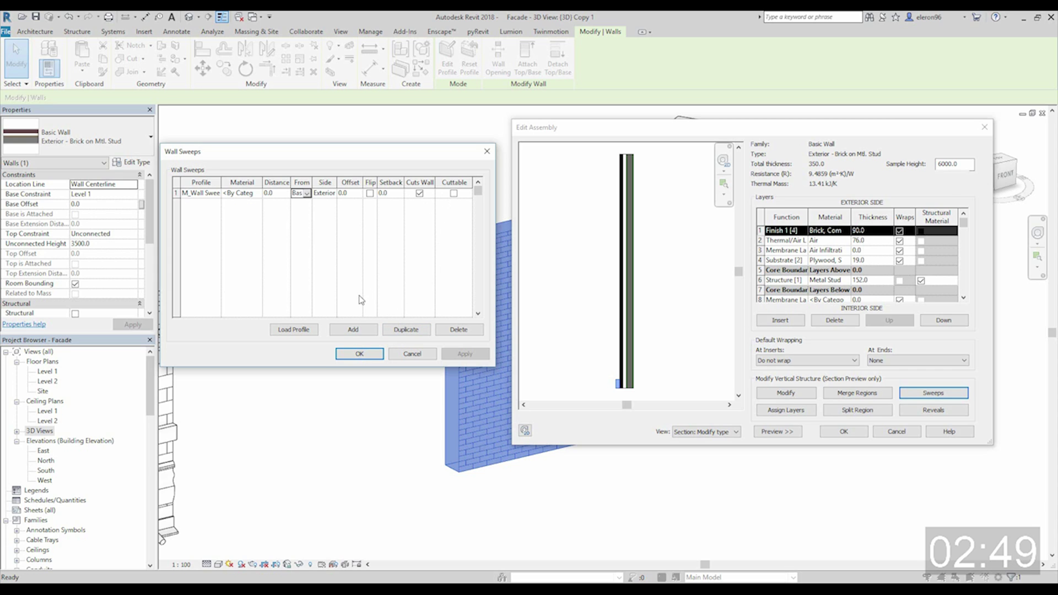
# Step: Add a second wall sweep with the profile M_Sill-Precast : 125mm Wide and accept the sweep list
pyautogui.click(350, 330)
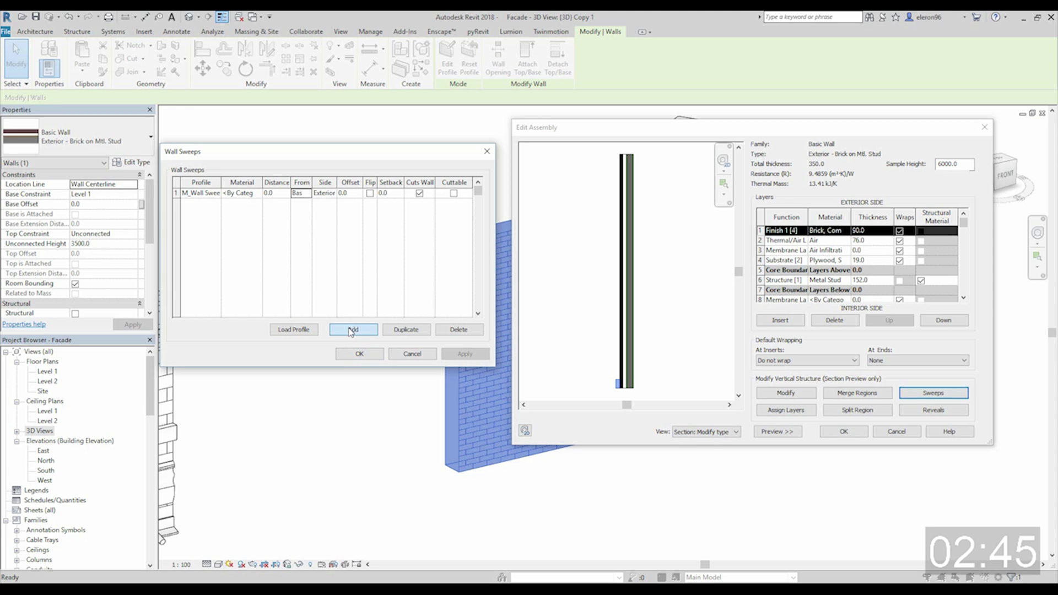
pyautogui.click(216, 193)
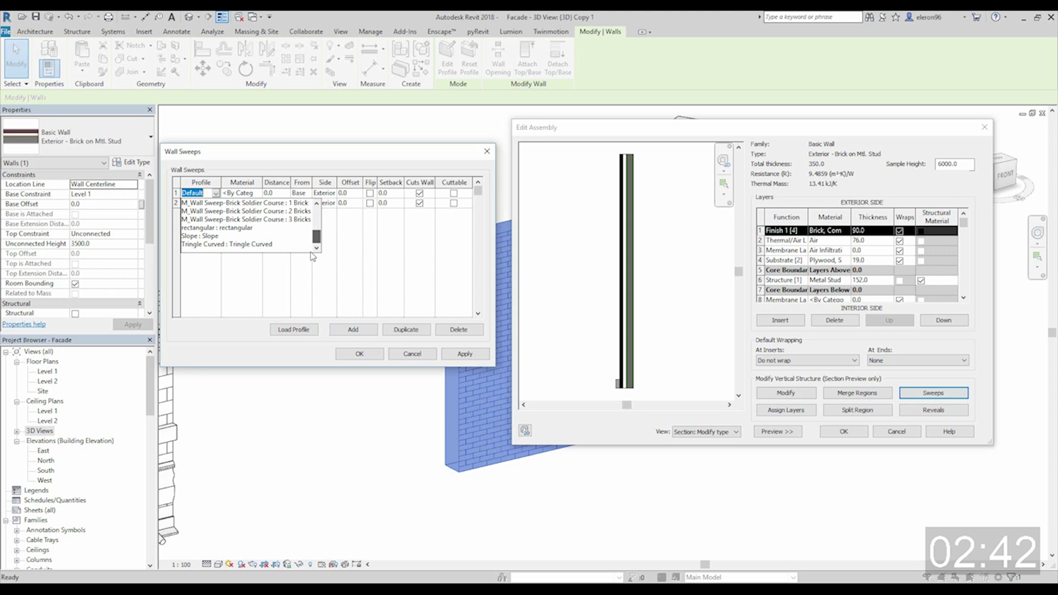
pyautogui.click(282, 219)
pyautogui.click(216, 193)
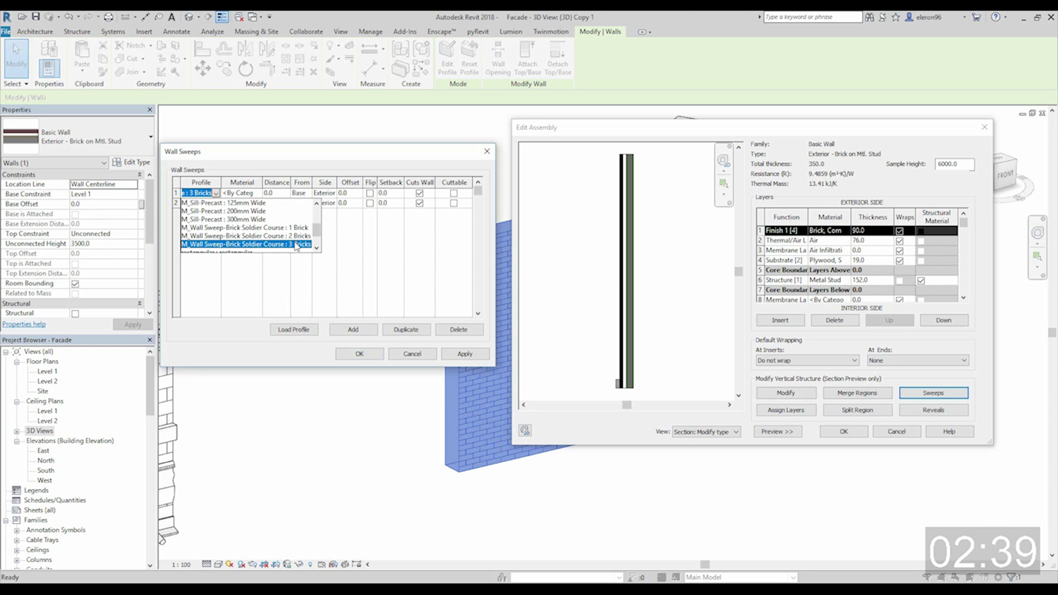
pyautogui.moveTo(317, 236); pyautogui.dragTo(319, 225)
pyautogui.scroll(-1, 276, 238)
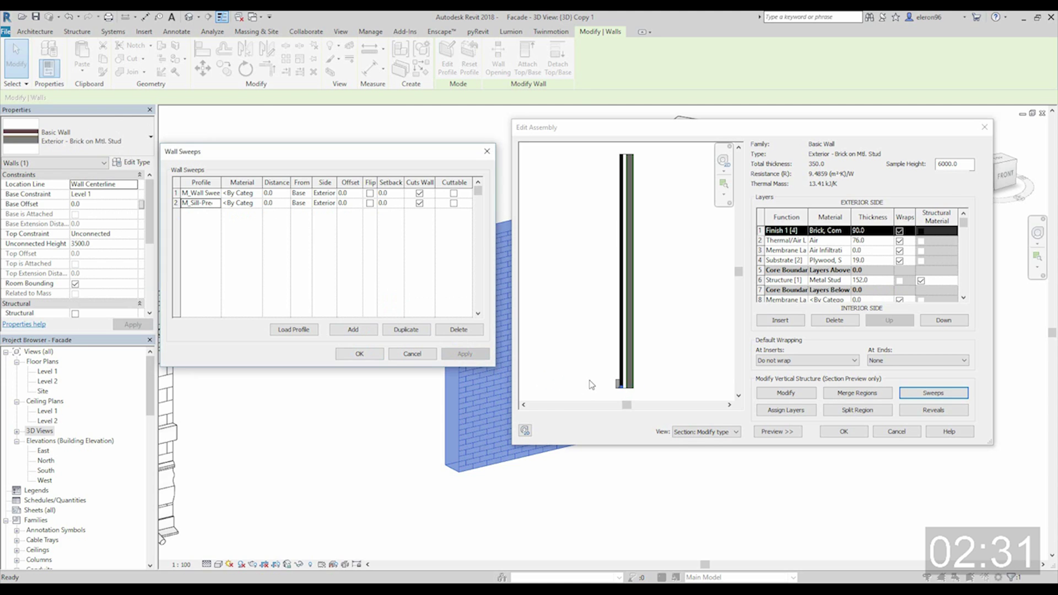
pyautogui.click(359, 353)
pyautogui.scroll(5, 622, 380)
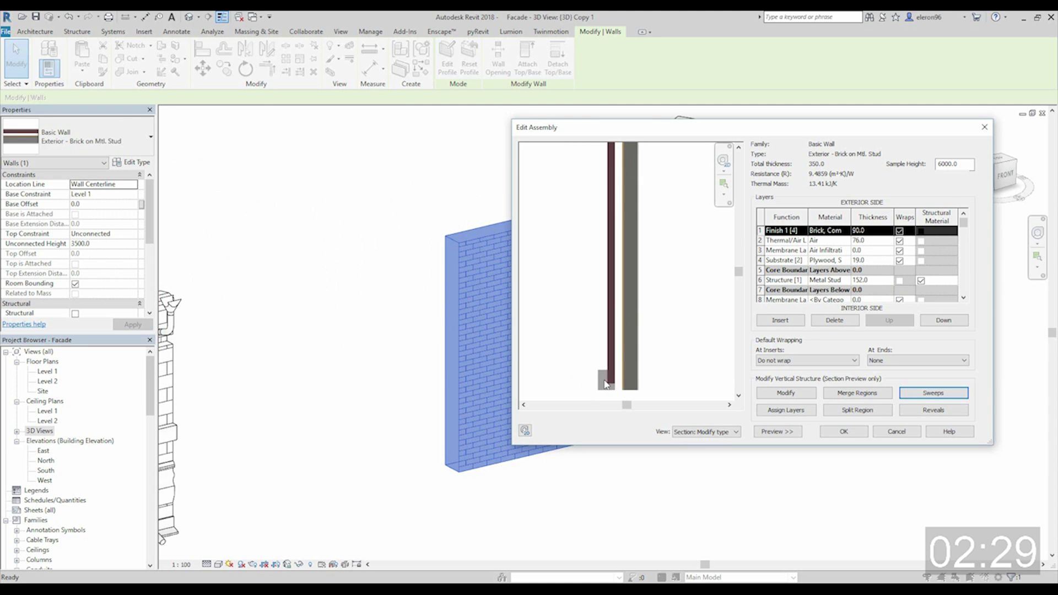
# Step: Reopen the wall sweeps settings and apply an offset of 150 mm to the M_Sill-Precast sweep
pyautogui.click(938, 395)
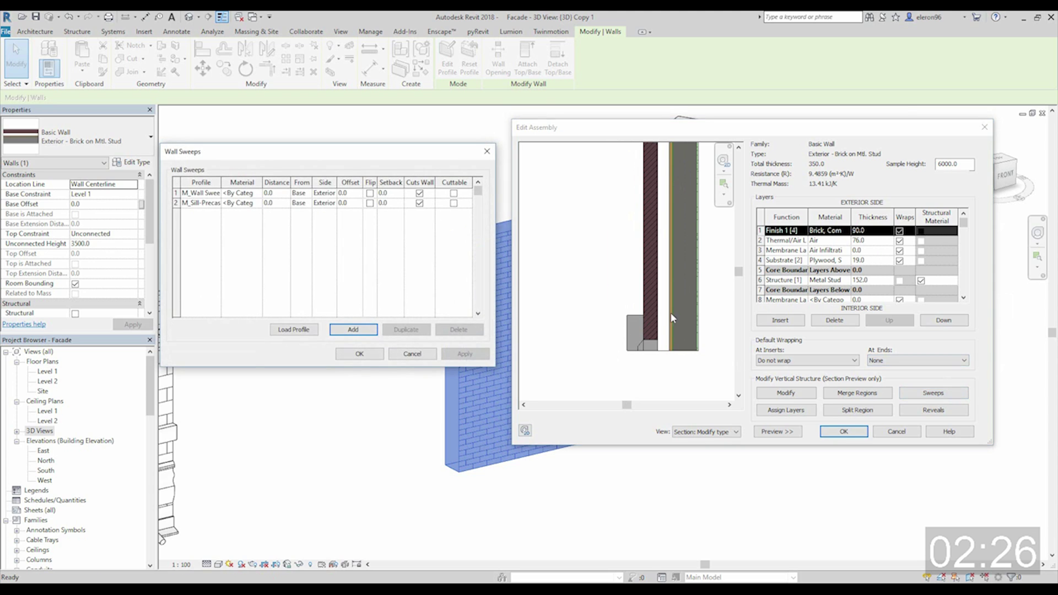
pyautogui.click(354, 193)
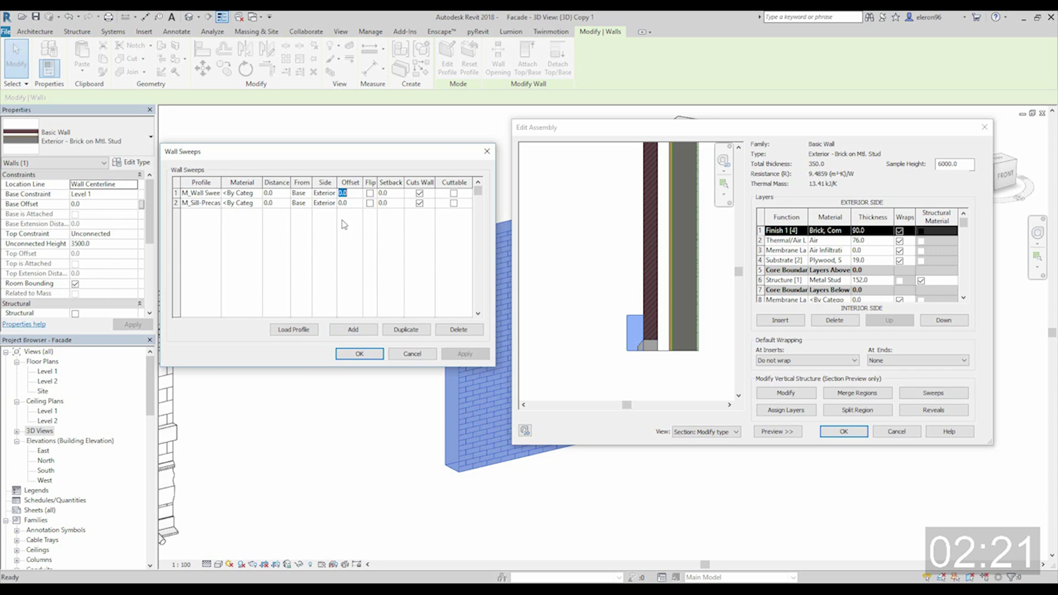
pyautogui.click(352, 204)
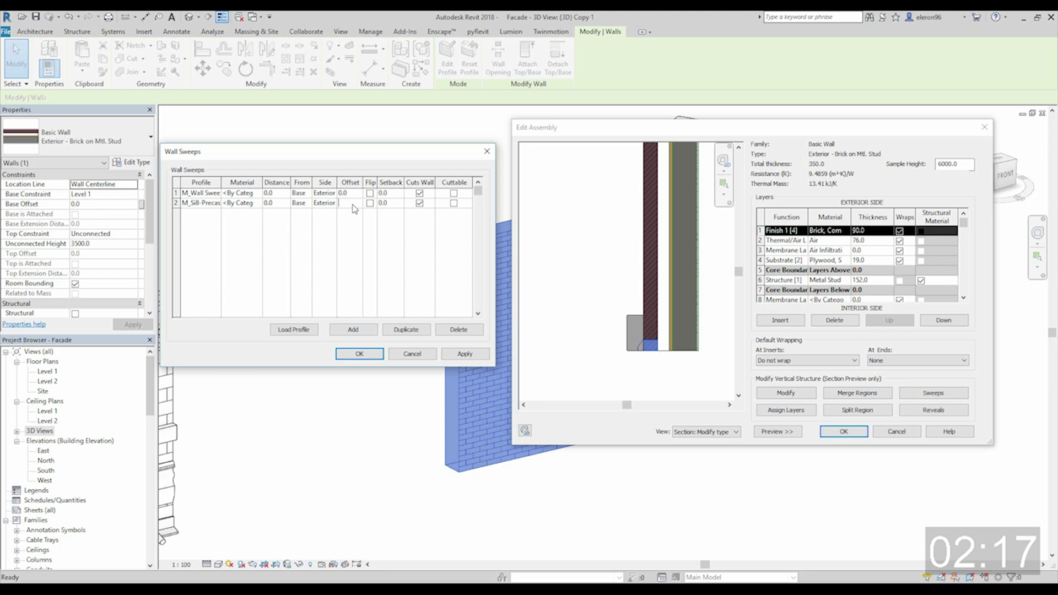
pyautogui.click(468, 353)
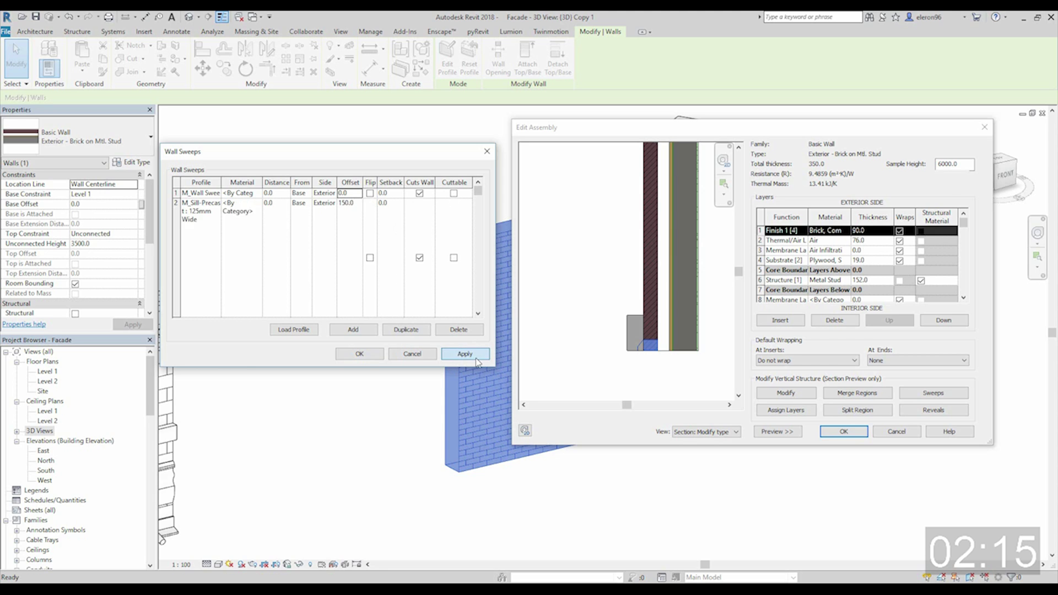
pyautogui.click(409, 297)
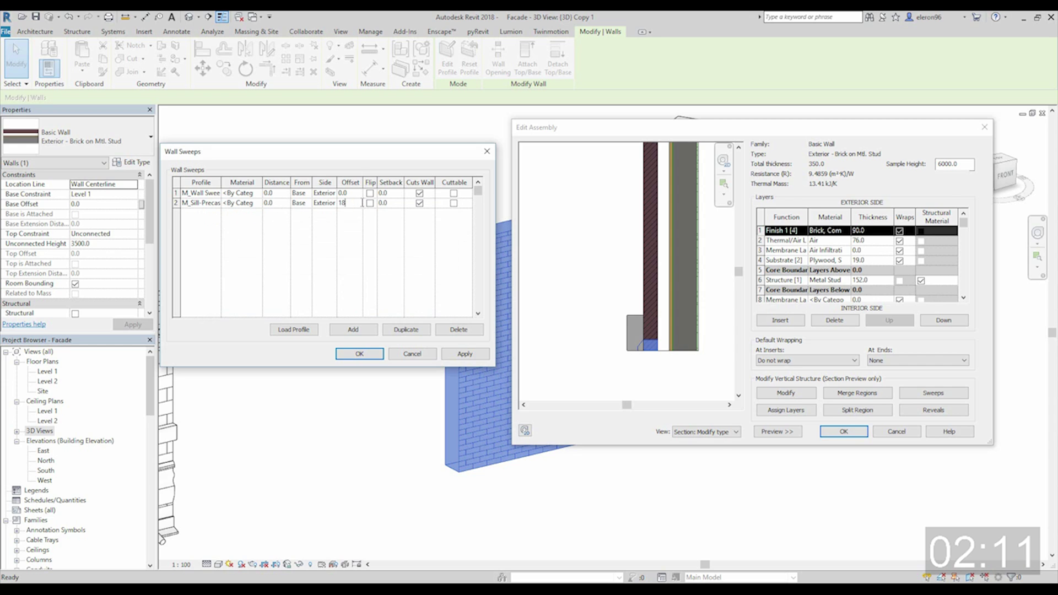
# Step: Increase the M_Sill-Precast sweep's offset to 190 mm and apply it
pyautogui.click(464, 353)
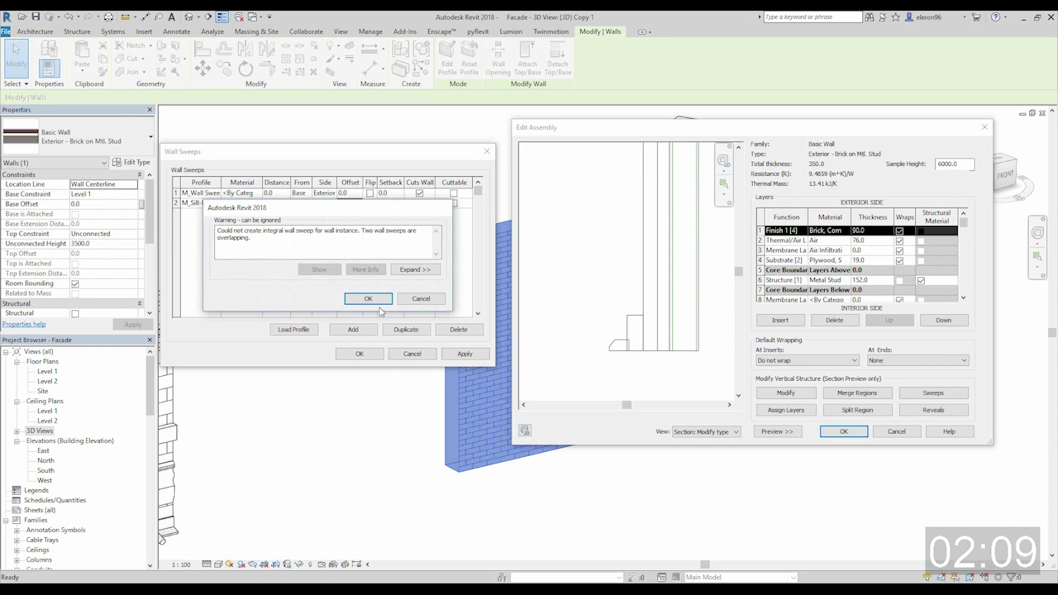
pyautogui.click(364, 300)
pyautogui.click(346, 204)
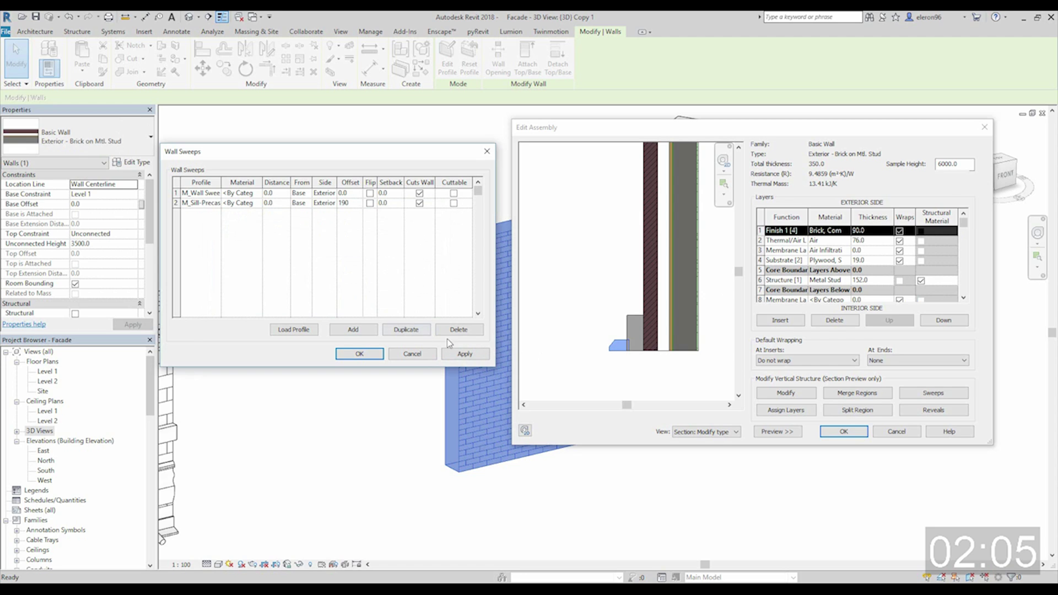
pyautogui.write('190')
pyautogui.click(461, 351)
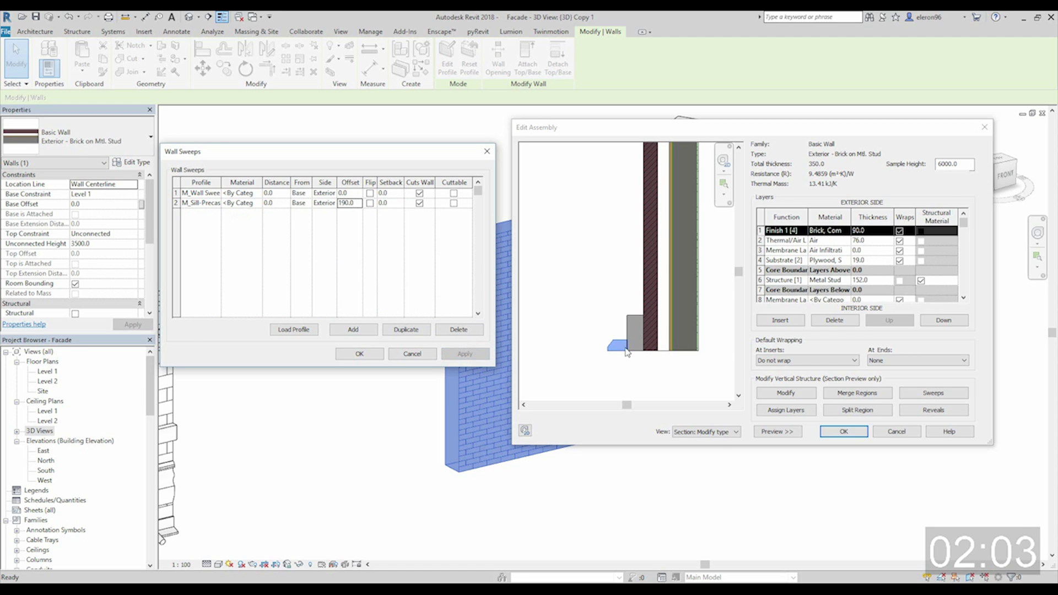
# Step: Set the M_Sill-Precast sweep's offset to 195 mm and accept the wall type's structure changes
pyautogui.write('1')
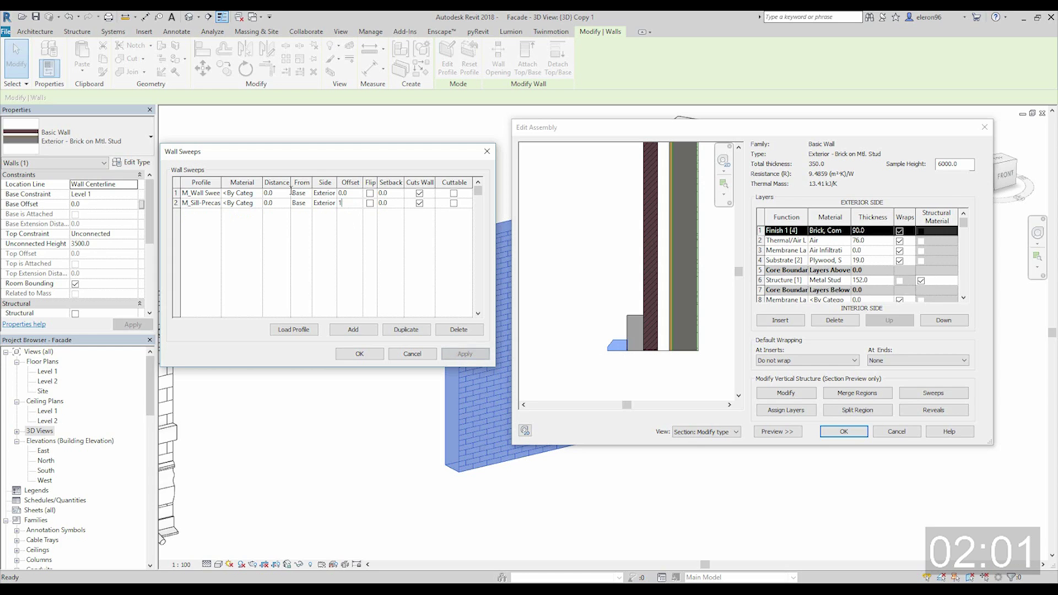
pyautogui.write('95')
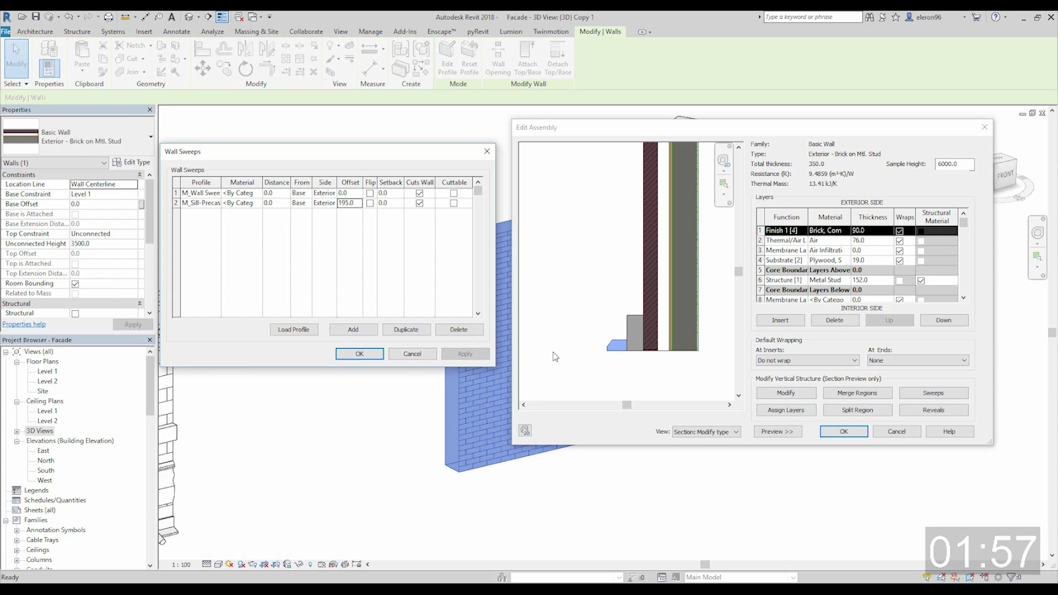
pyautogui.click(359, 353)
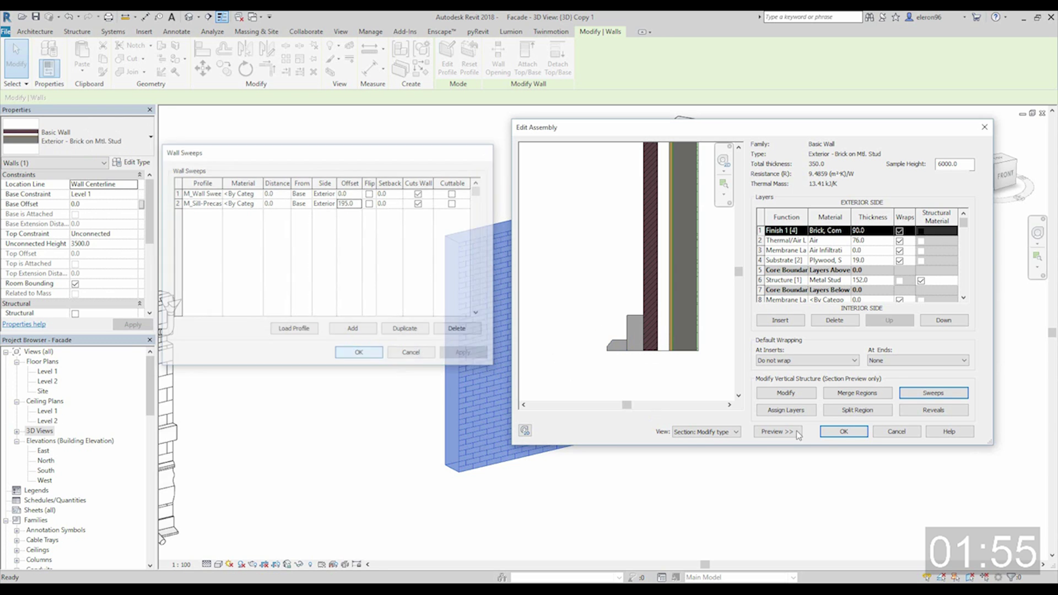
pyautogui.click(839, 433)
pyautogui.click(849, 433)
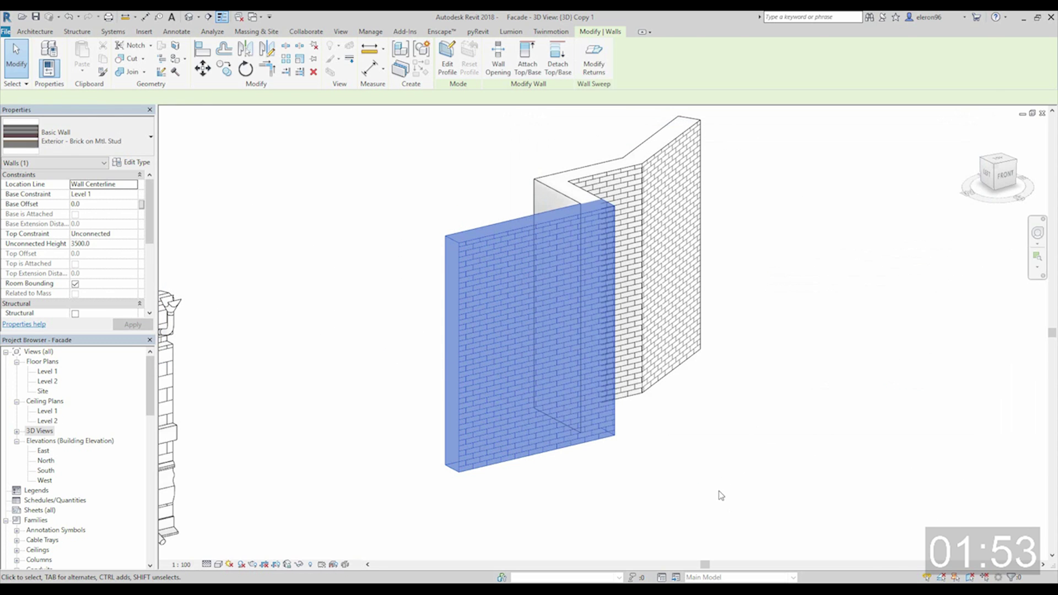
pyautogui.click(425, 468)
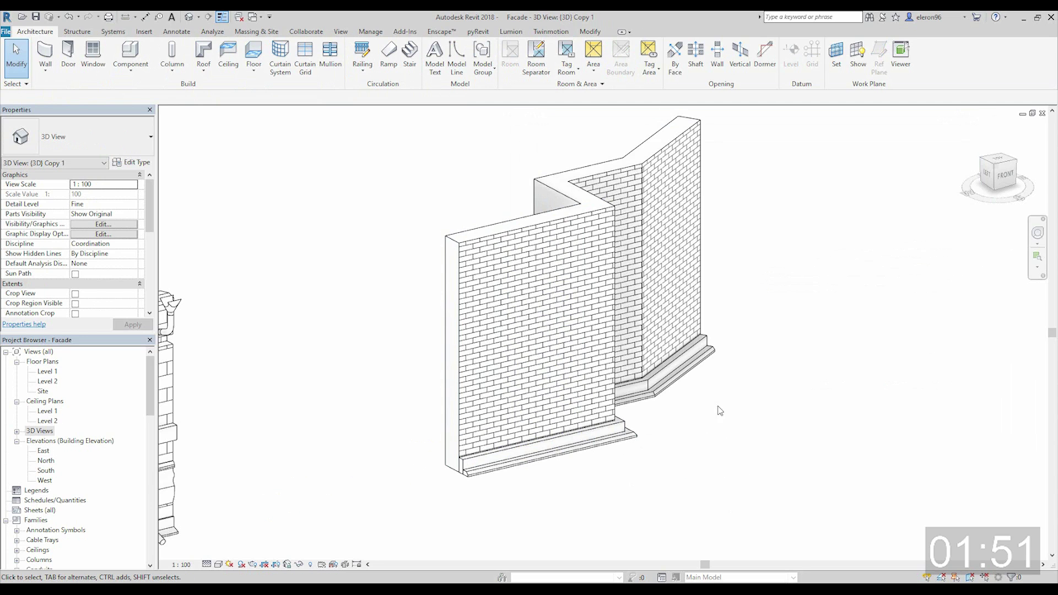
# Step: Try to place an M_Single-Flush 0915 x 2134mm door in the short wall before the angled one, and undo it
pyautogui.keyDown('shift'); pyautogui.moveTo(720, 410); pyautogui.dragTo(602, 415, button='middle'); pyautogui.keyUp('shift')
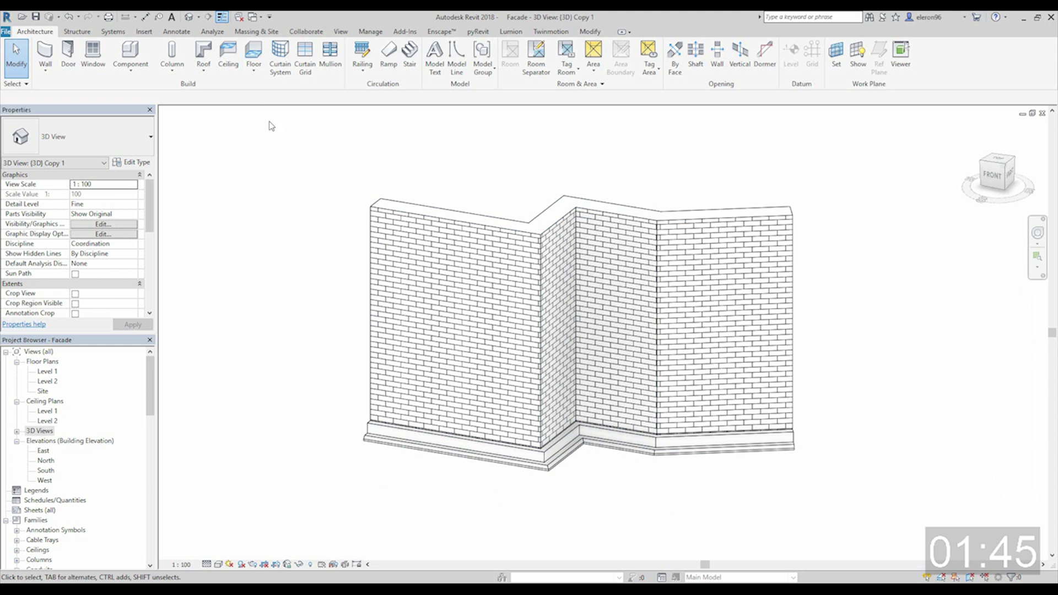
pyautogui.click(69, 55)
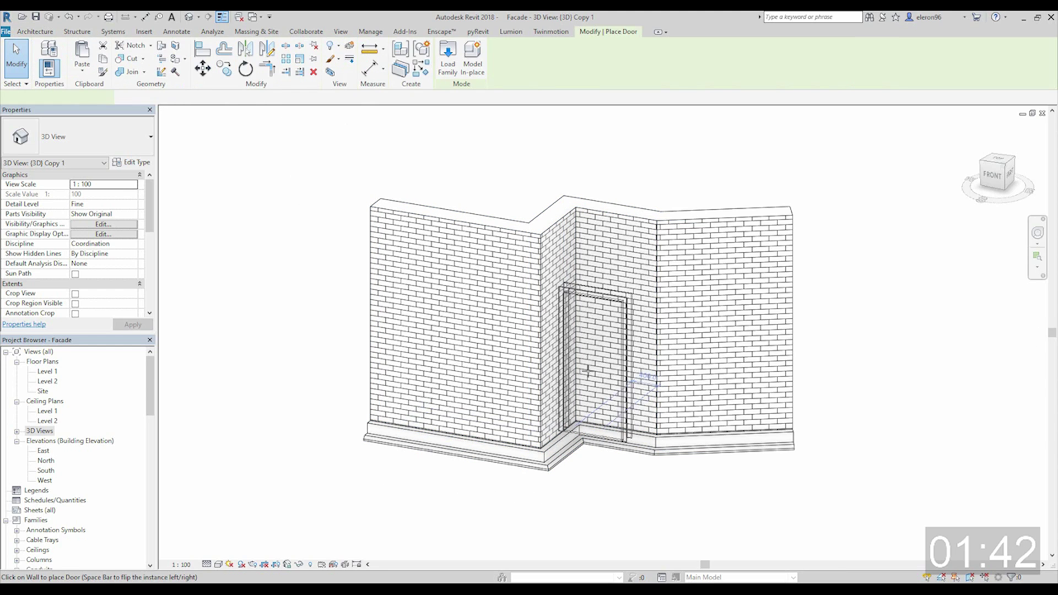
pyautogui.click(616, 362)
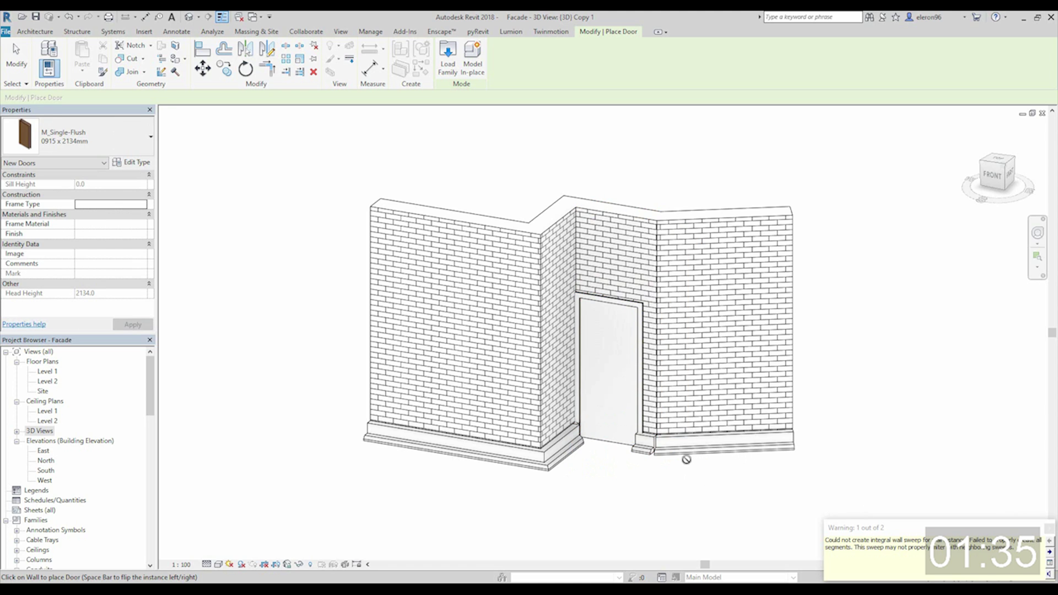
pyautogui.hotkey('ctrl', 'z')
# Step: In the Level 1 floor plan, lengthen the short middle wall by shifting the angled wall outward, about 1900 mm long at 144°
pyautogui.doubleClick(48, 372)
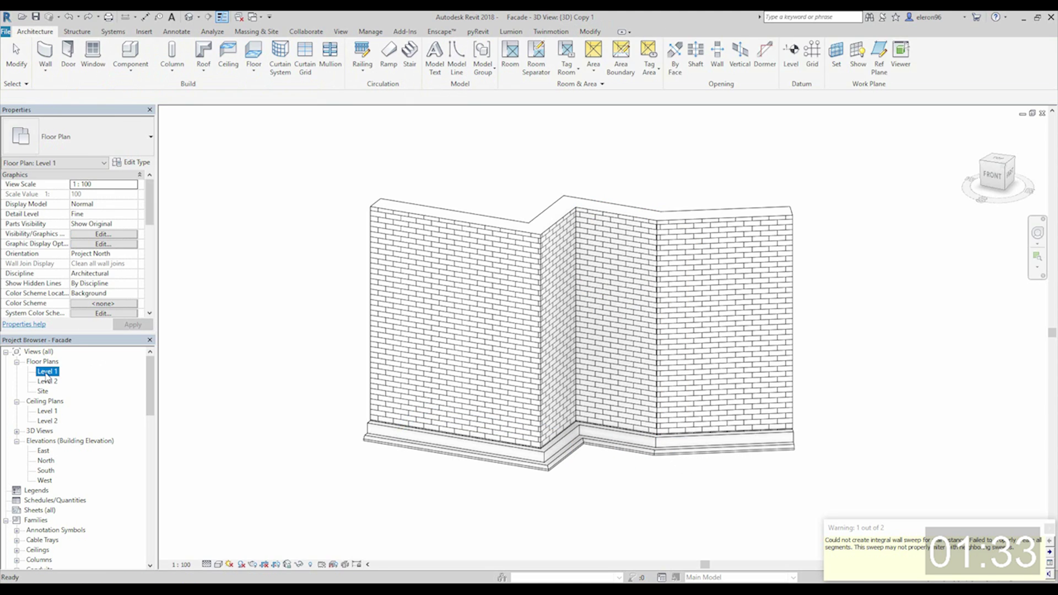
pyautogui.scroll(2, 463, 292)
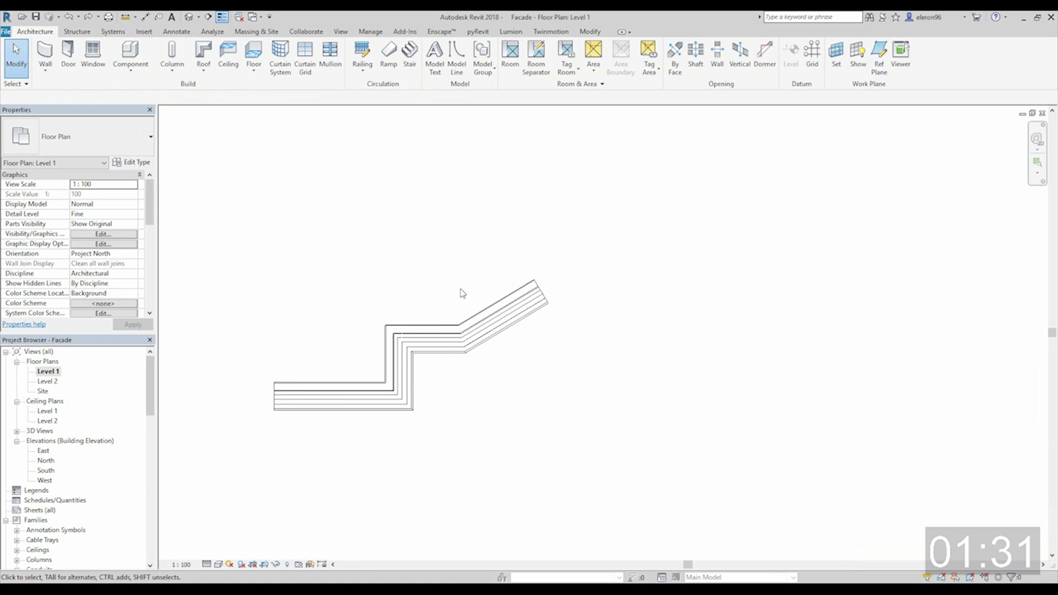
pyautogui.moveTo(441, 245); pyautogui.dragTo(612, 382)
pyautogui.moveTo(552, 322); pyautogui.dragTo(587, 281)
pyautogui.click(615, 392)
pyautogui.click(550, 319)
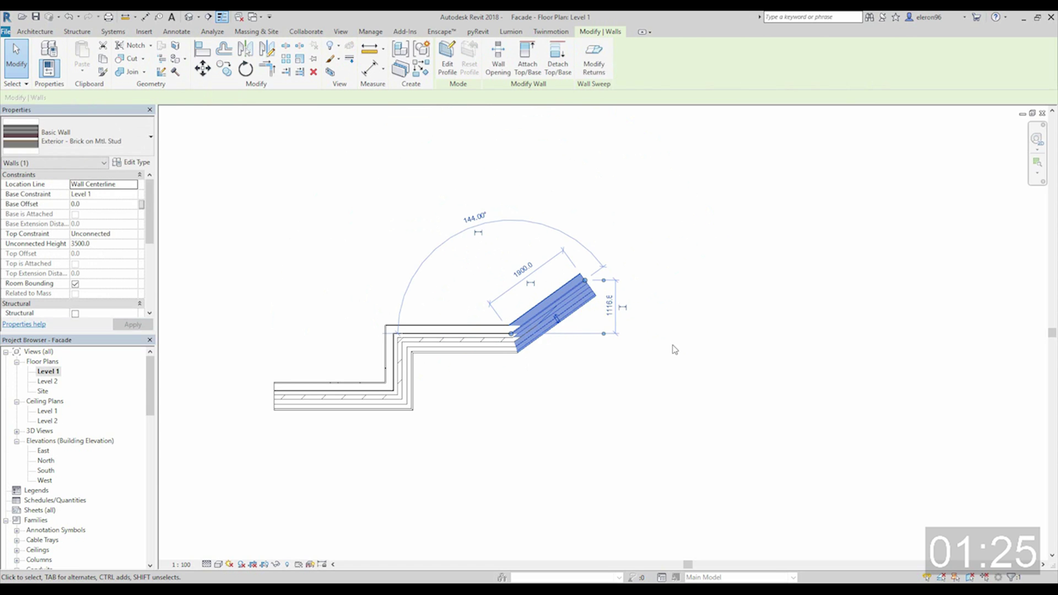
pyautogui.click(666, 408)
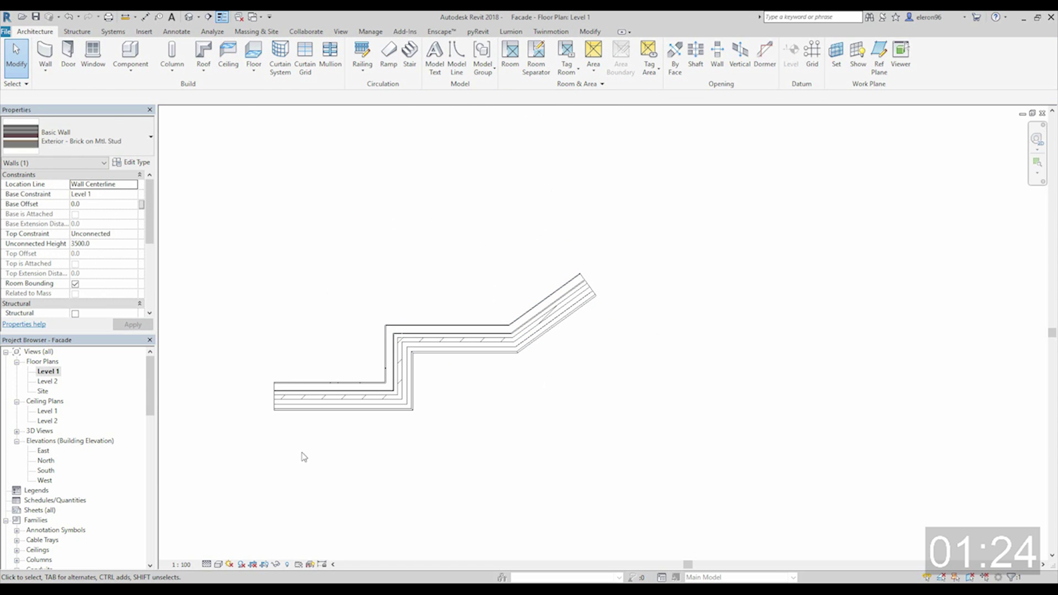
pyautogui.click(1027, 128)
# Step: Place an M_Single-Flush 0915 x 2134mm door near the centre of the lengthened middle wall in the 3D view
pyautogui.click(68, 55)
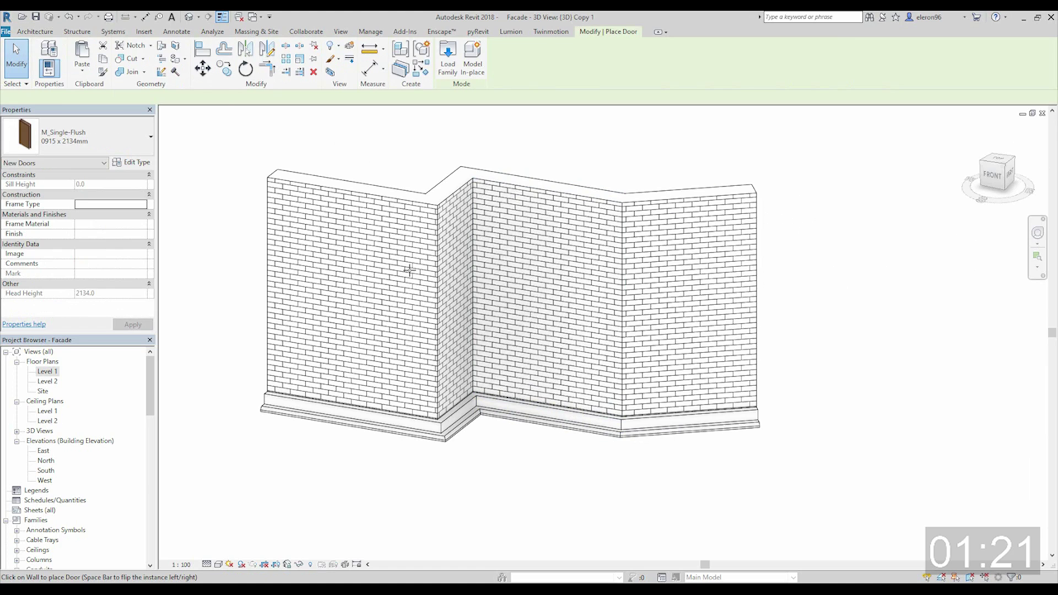
pyautogui.click(547, 360)
pyautogui.press('Escape')
pyautogui.press('Escape')
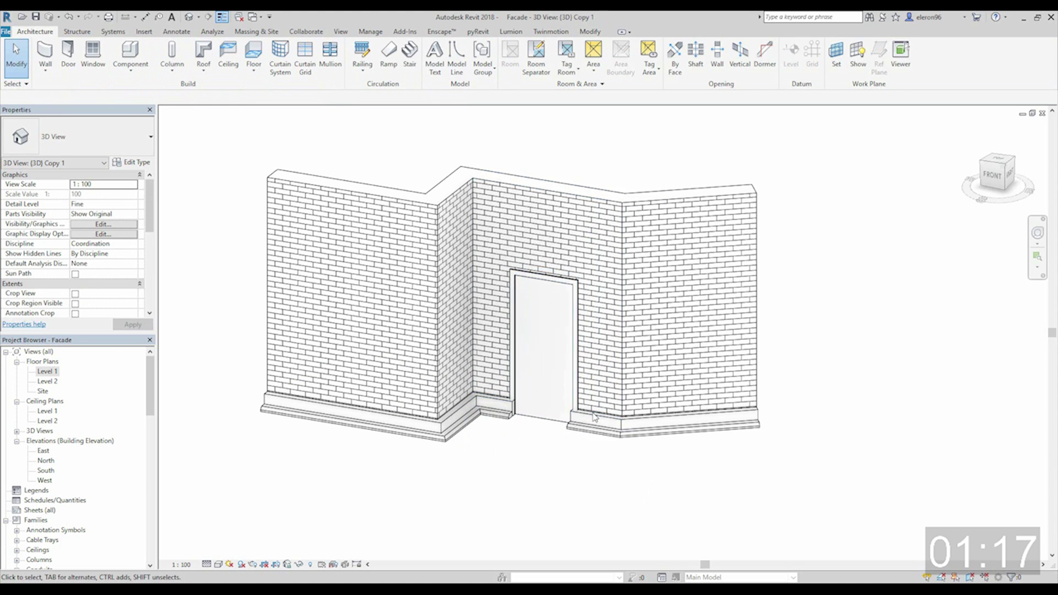
# Step: Place one M_Fixed 0915 x 1220mm window in the front brick wall and another in the angled wall
pyautogui.click(93, 55)
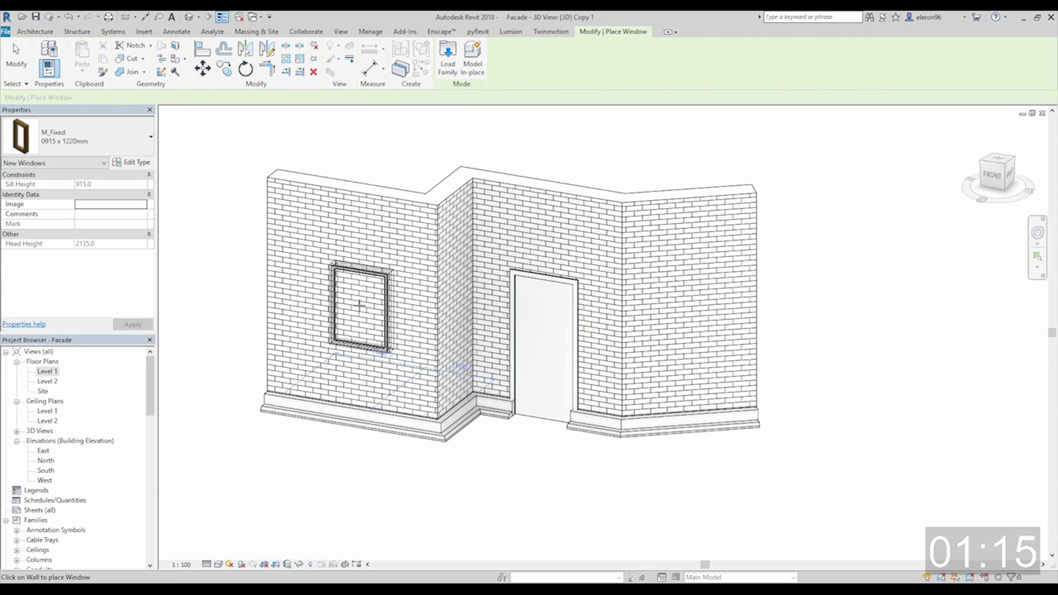
pyautogui.click(361, 301)
pyautogui.click(695, 309)
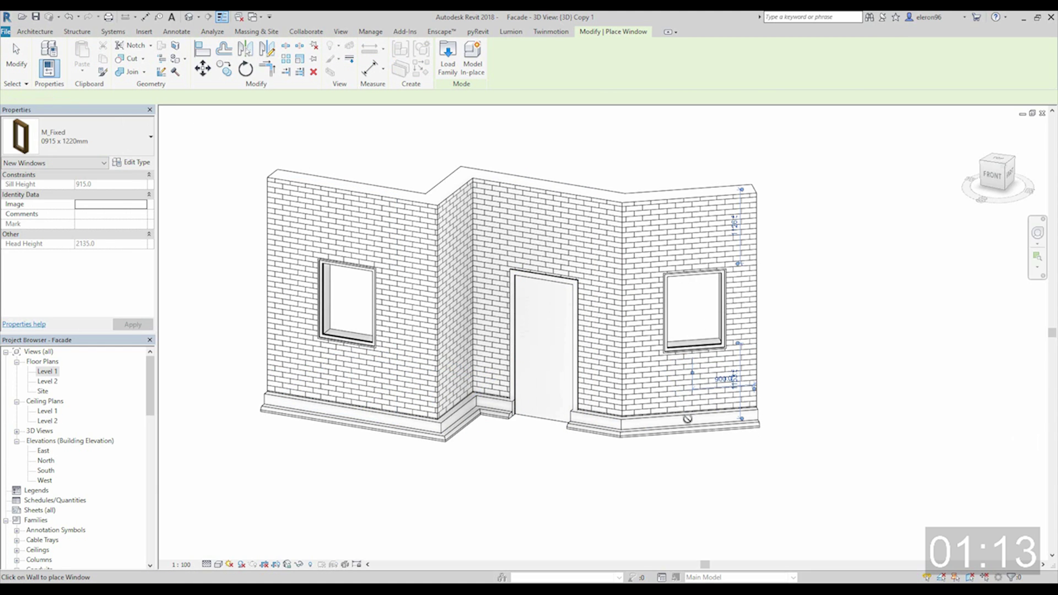
pyautogui.press('Escape')
# Step: Set the sill height of both windows to 1600 mm
pyautogui.click(342, 345)
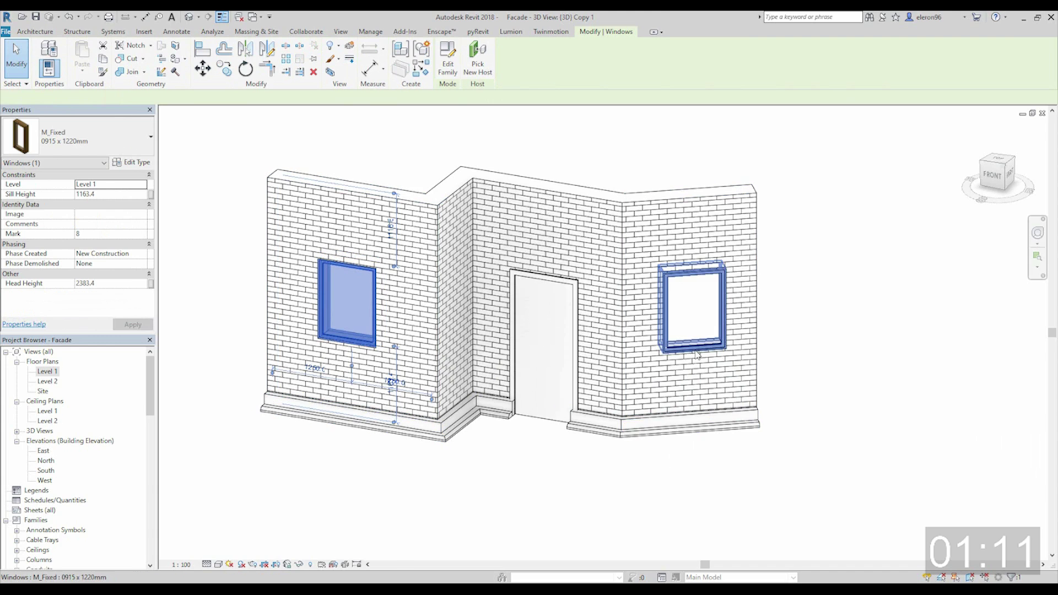
pyautogui.keyDown('ctrl'); pyautogui.click(669, 350); pyautogui.keyUp('ctrl')
pyautogui.keyDown('ctrl'); pyautogui.click(693, 308); pyautogui.keyUp('ctrl')
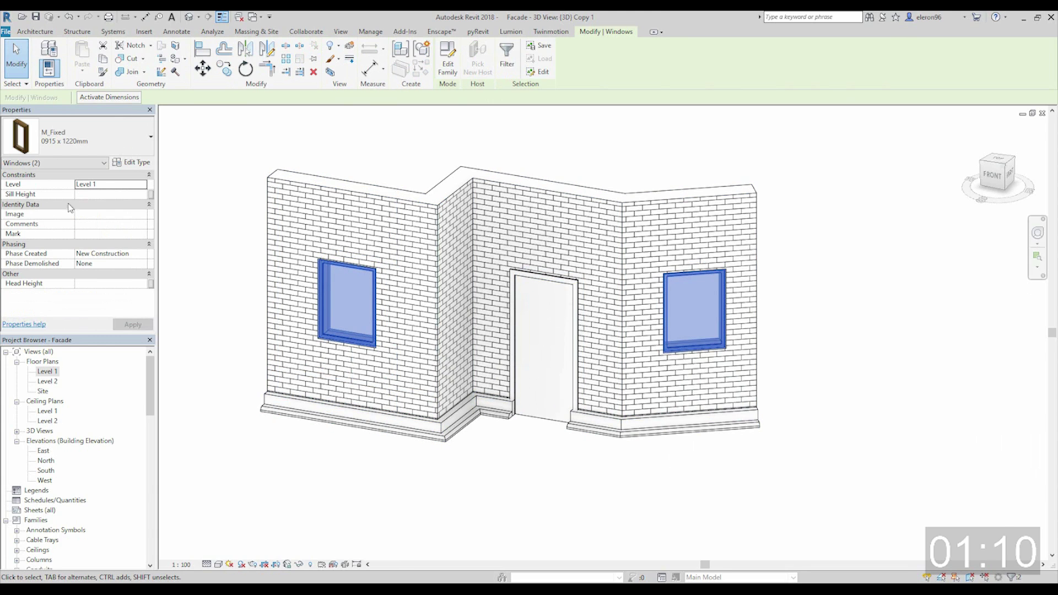
pyautogui.click(97, 194)
pyautogui.write('1600')
pyautogui.press('Return')
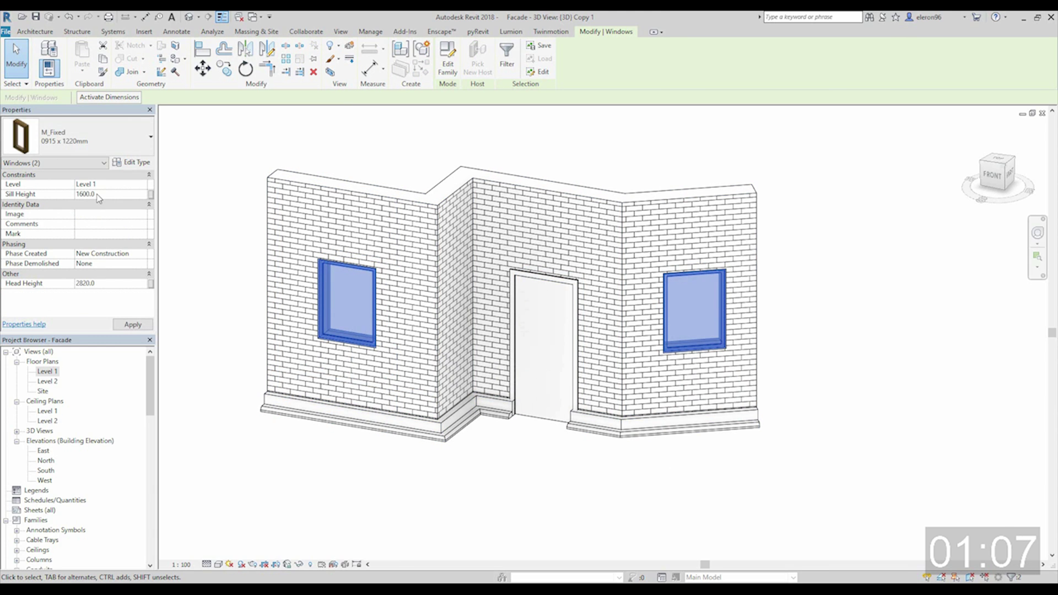
pyautogui.click(619, 522)
# Step: Place a horizontal wall sweep of type TOP around all the facade walls, above the windows
pyautogui.keyDown('shift'); pyautogui.moveTo(573, 434); pyautogui.dragTo(539, 406, button='middle'); pyautogui.keyUp('shift')
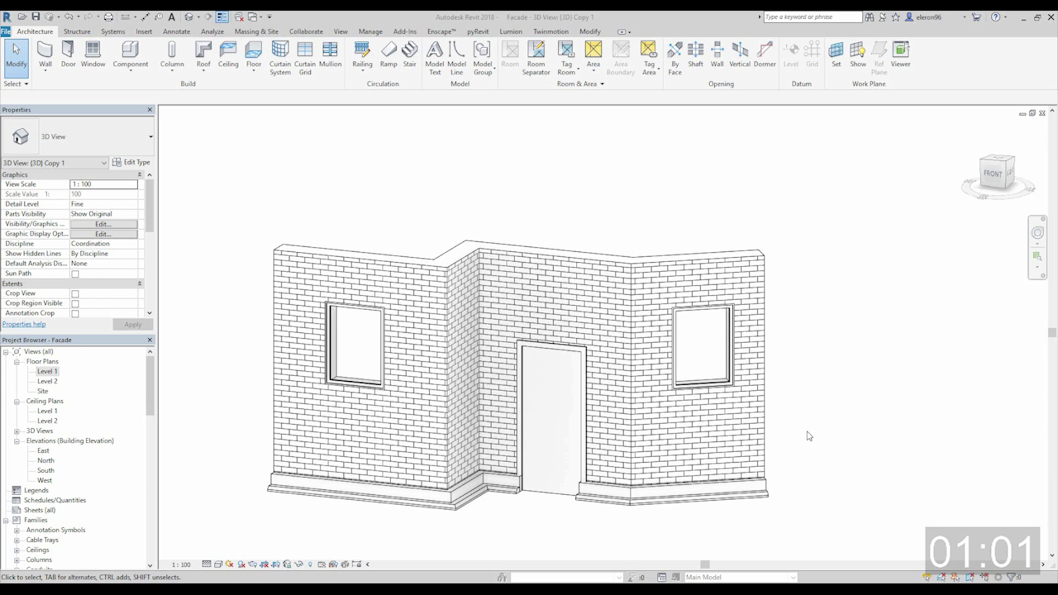
pyautogui.click(44, 70)
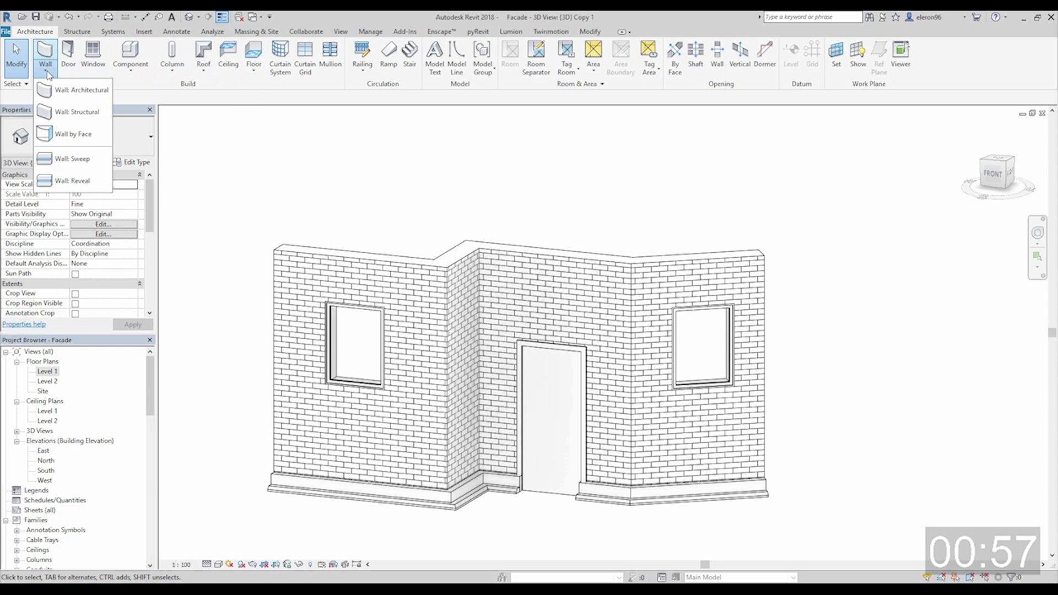
pyautogui.click(77, 164)
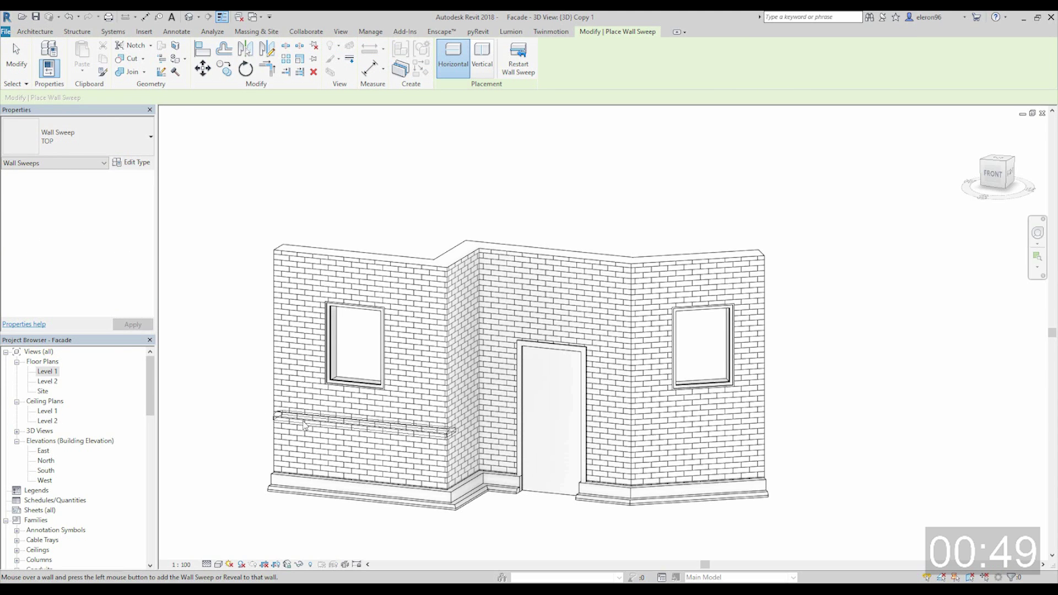
pyautogui.click(308, 285)
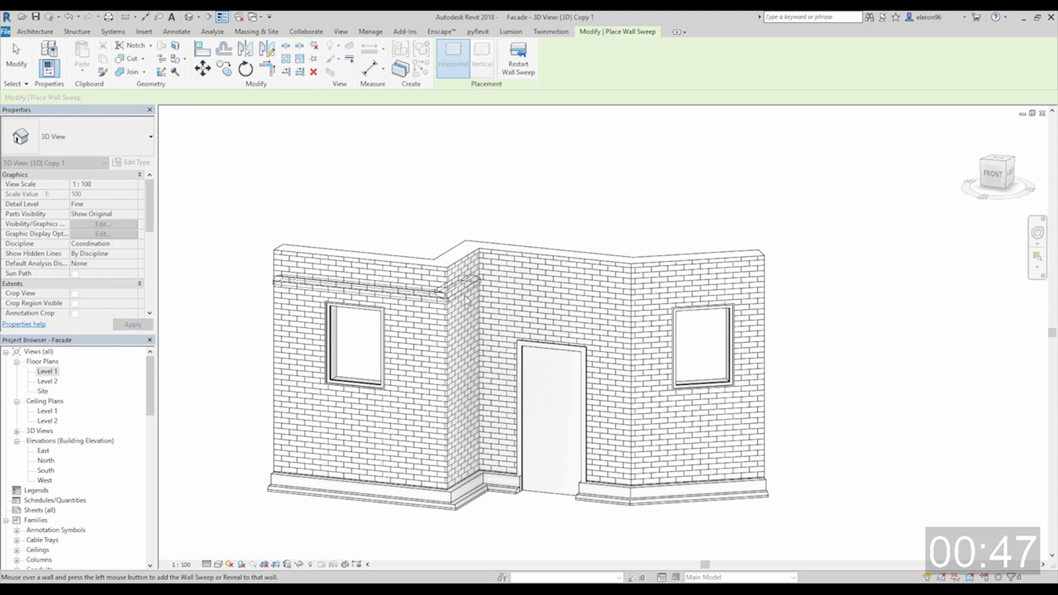
pyautogui.click(753, 303)
pyautogui.press('Escape')
pyautogui.press('Escape')
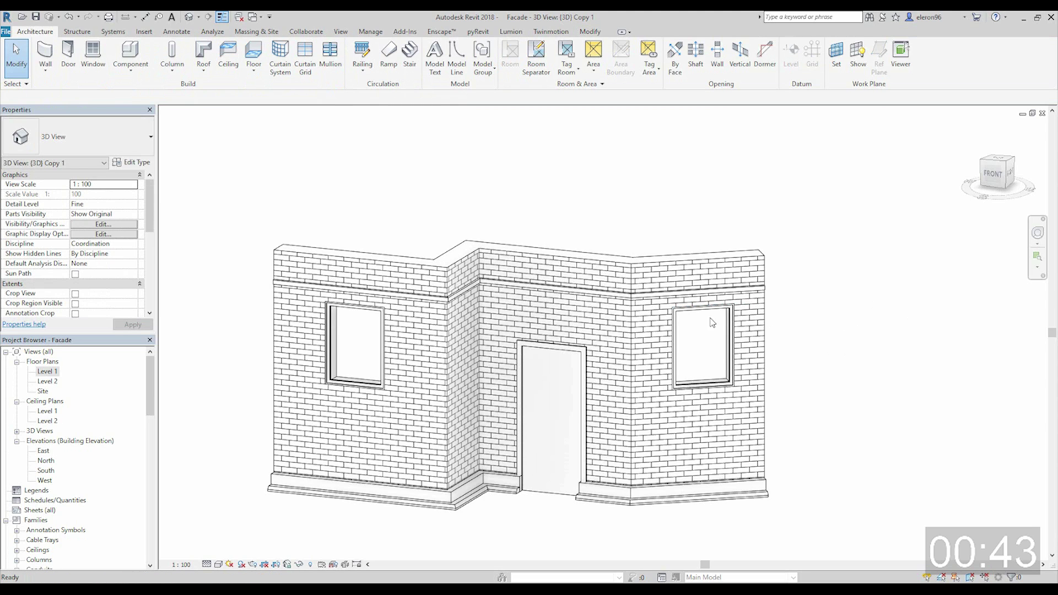
# Step: Change the horizontal wall sweep above the windows to the Curved type
pyautogui.click(422, 300)
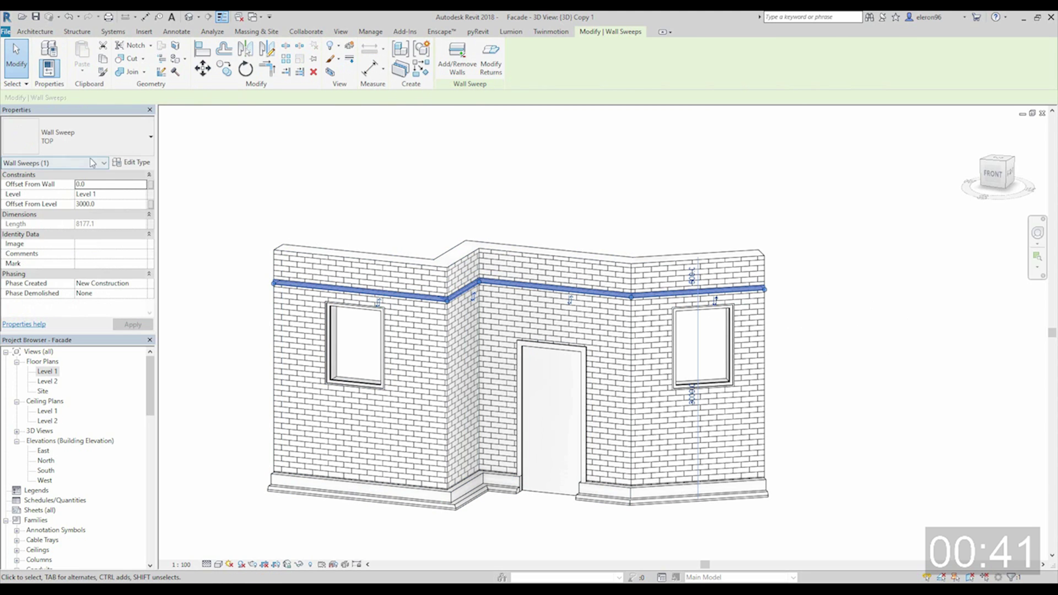
pyautogui.click(137, 151)
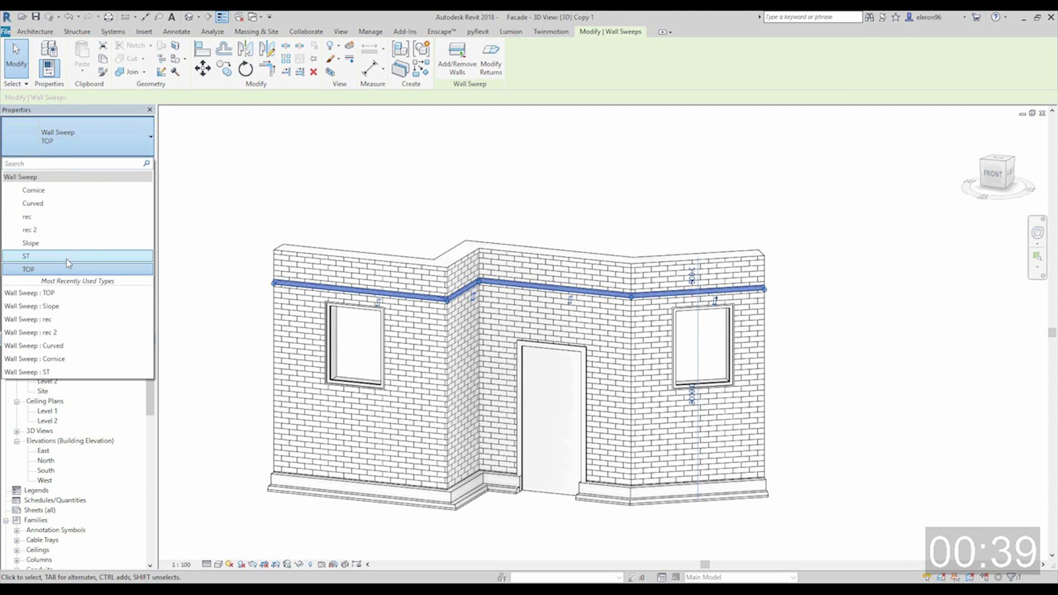
pyautogui.click(71, 206)
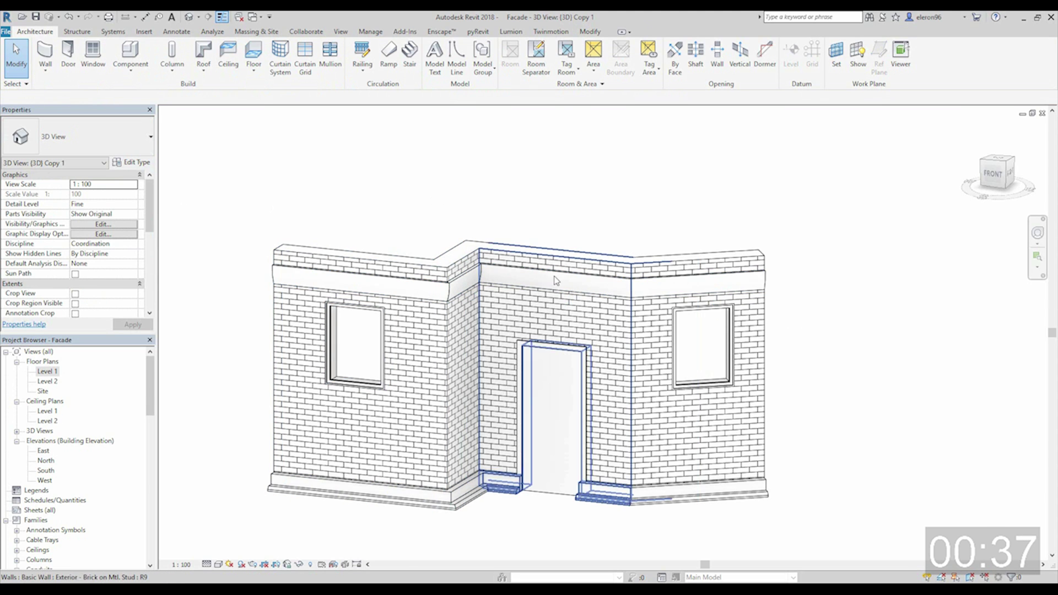
# Step: Align the upper edge of the Curved sweep with the top face of the front wall
pyautogui.keyDown('shift'); pyautogui.moveTo(452, 209); pyautogui.dragTo(493, 203, button='middle'); pyautogui.keyUp('shift')
pyautogui.scroll(2, 378, 165)
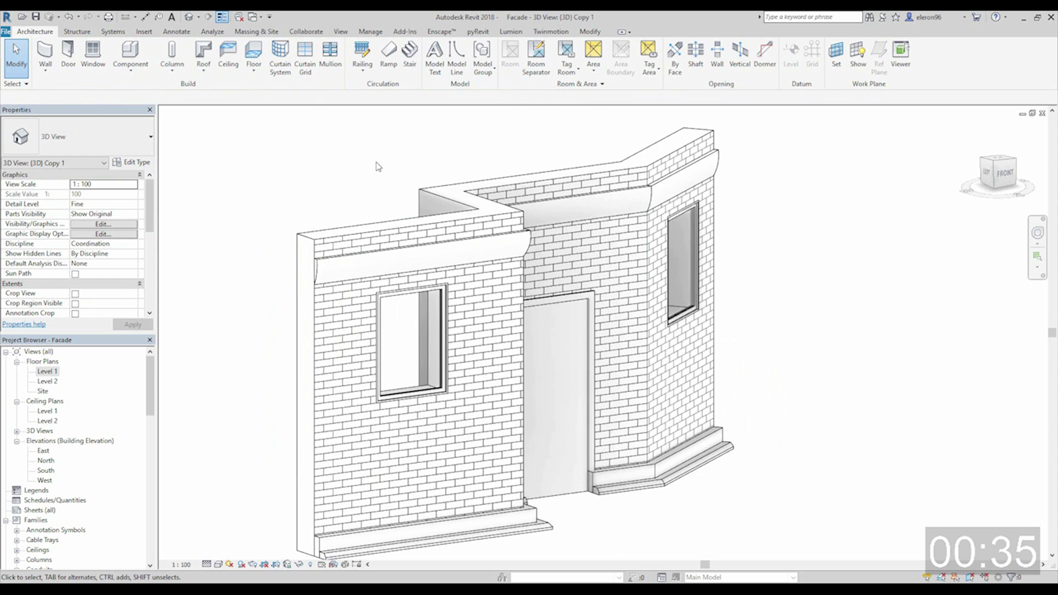
pyautogui.press('a')
pyautogui.press('l')
pyautogui.click(337, 235)
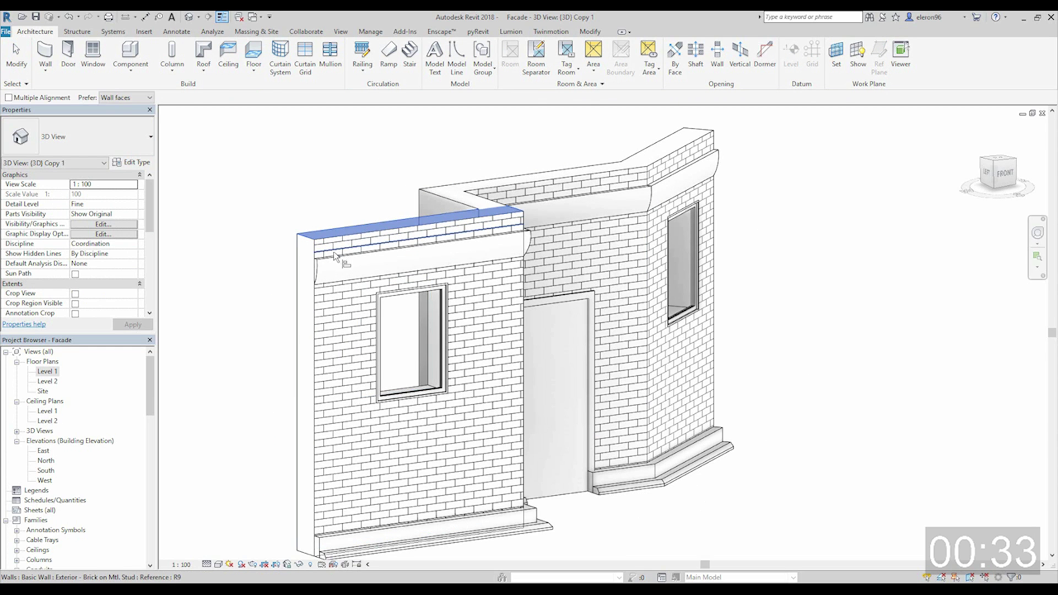
pyautogui.click(334, 256)
pyautogui.press('Escape')
pyautogui.press('Escape')
# Step: Place a vertical wall sweep of type rec on the front wall, between its outer end and the window
pyautogui.keyDown('shift'); pyautogui.moveTo(601, 314); pyautogui.dragTo(530, 240, button='middle'); pyautogui.keyUp('shift')
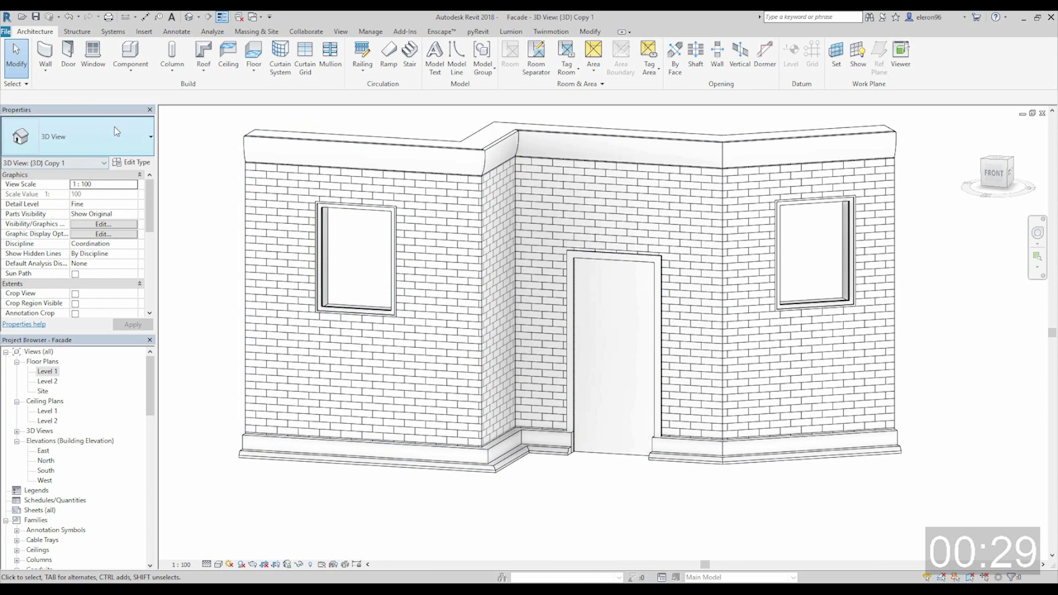
pyautogui.click(48, 57)
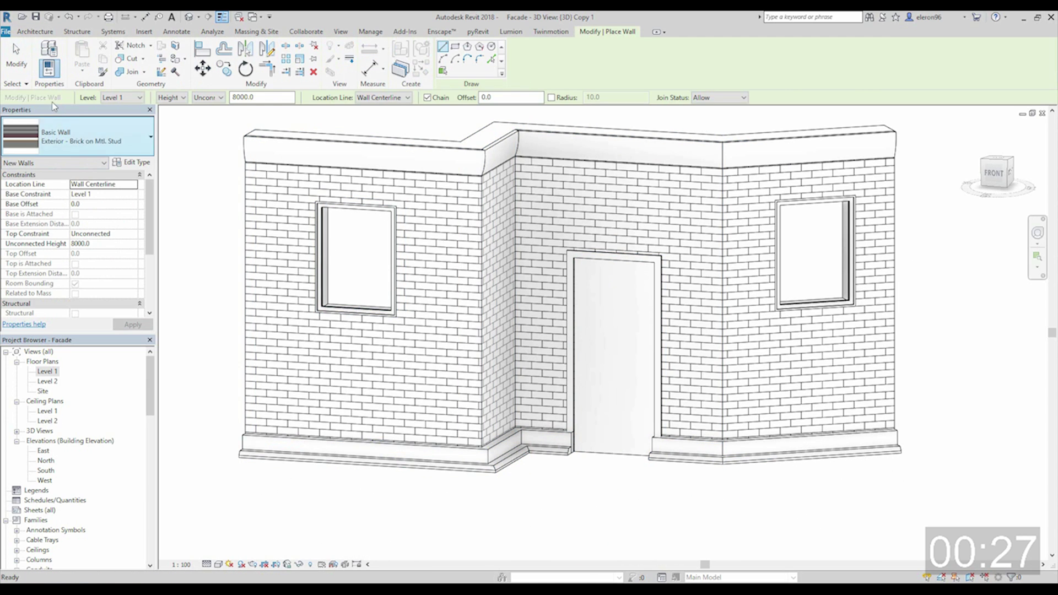
pyautogui.click(17, 55)
pyautogui.click(47, 71)
pyautogui.click(61, 159)
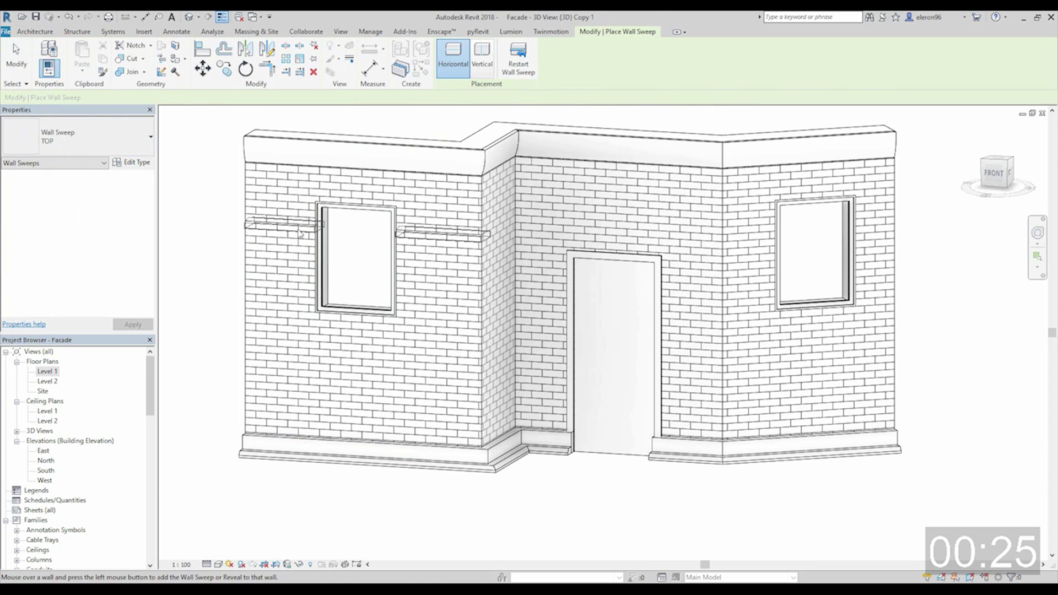
pyautogui.click(483, 65)
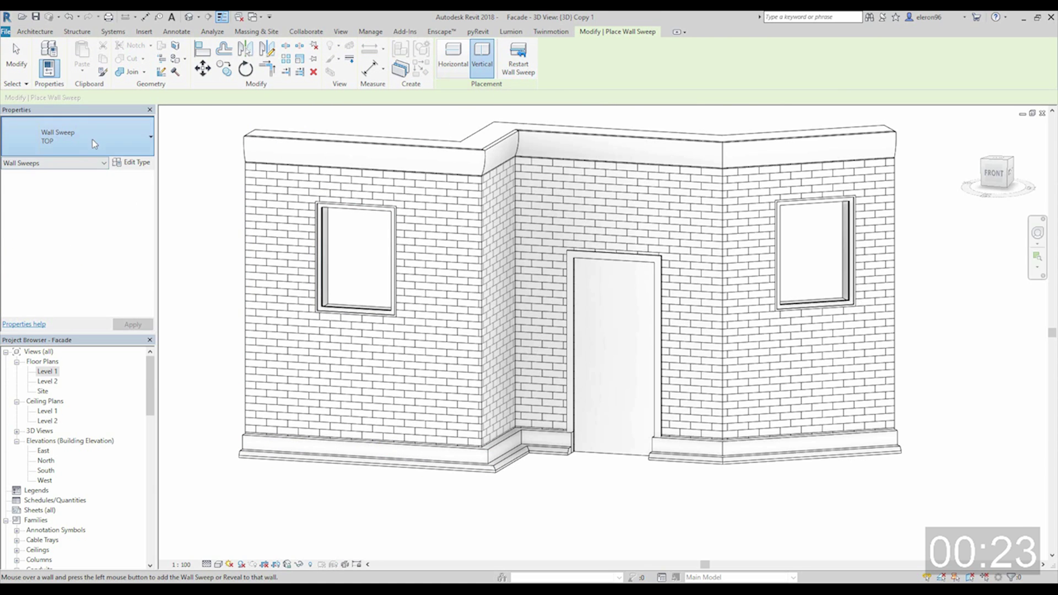
pyautogui.click(67, 138)
pyautogui.click(58, 217)
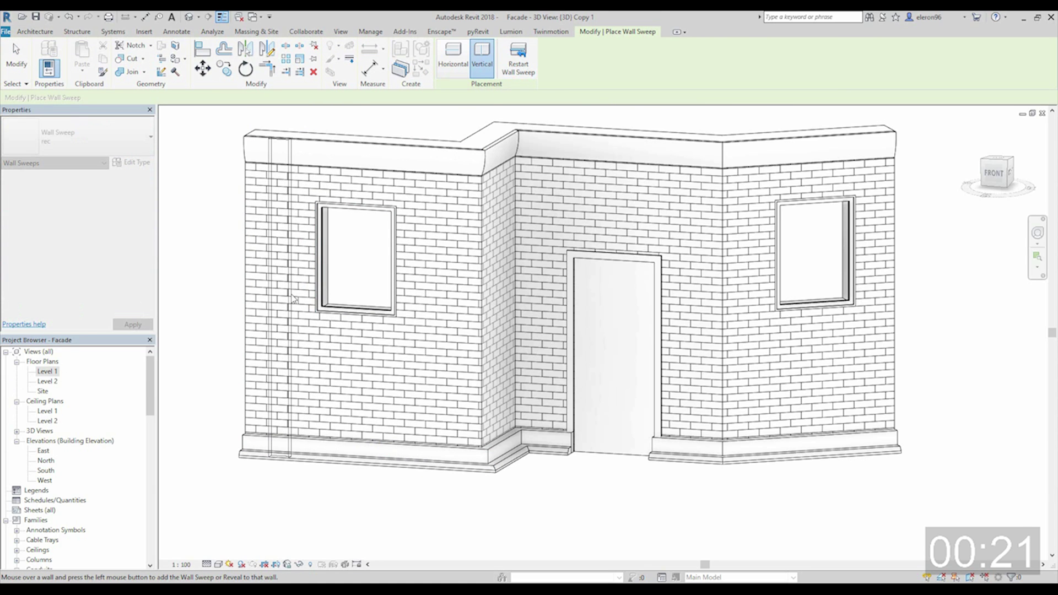
pyautogui.click(279, 248)
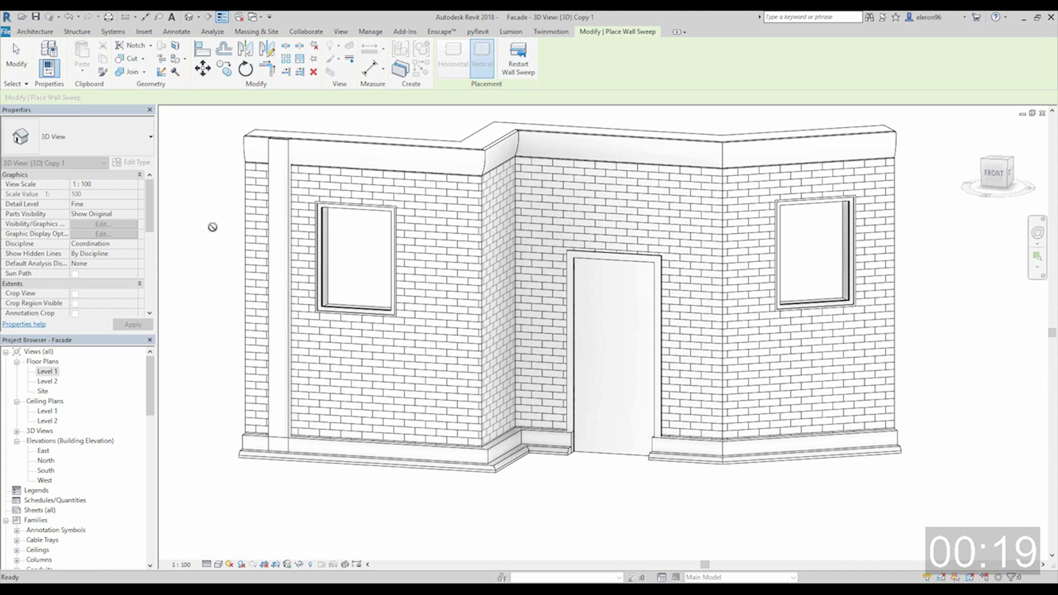
pyautogui.press('Escape')
# Step: Try an offset from wall of -150 for the vertical rec sweep, and settle on -50
pyautogui.keyDown('shift'); pyautogui.moveTo(251, 285); pyautogui.dragTo(432, 252, button='middle'); pyautogui.keyUp('shift')
pyautogui.scroll(2, 436, 238)
pyautogui.click(439, 233)
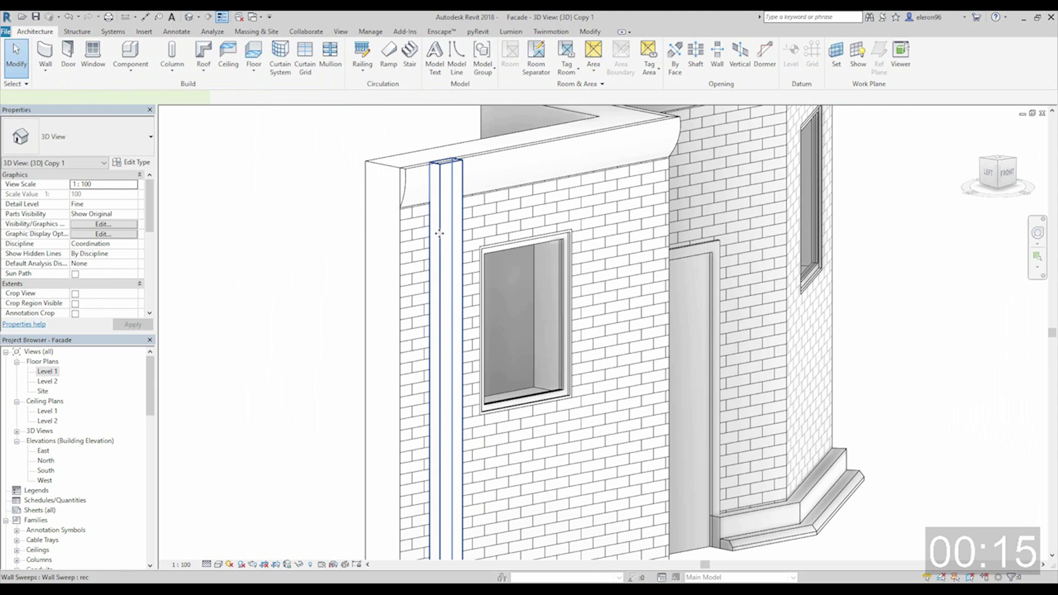
pyautogui.click(110, 186)
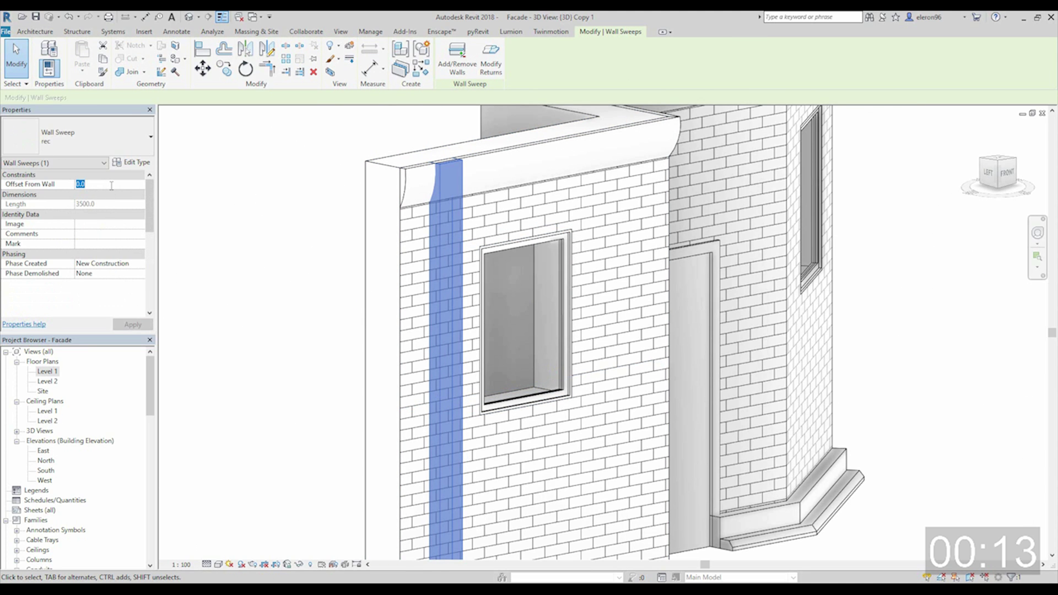
pyautogui.write('-150')
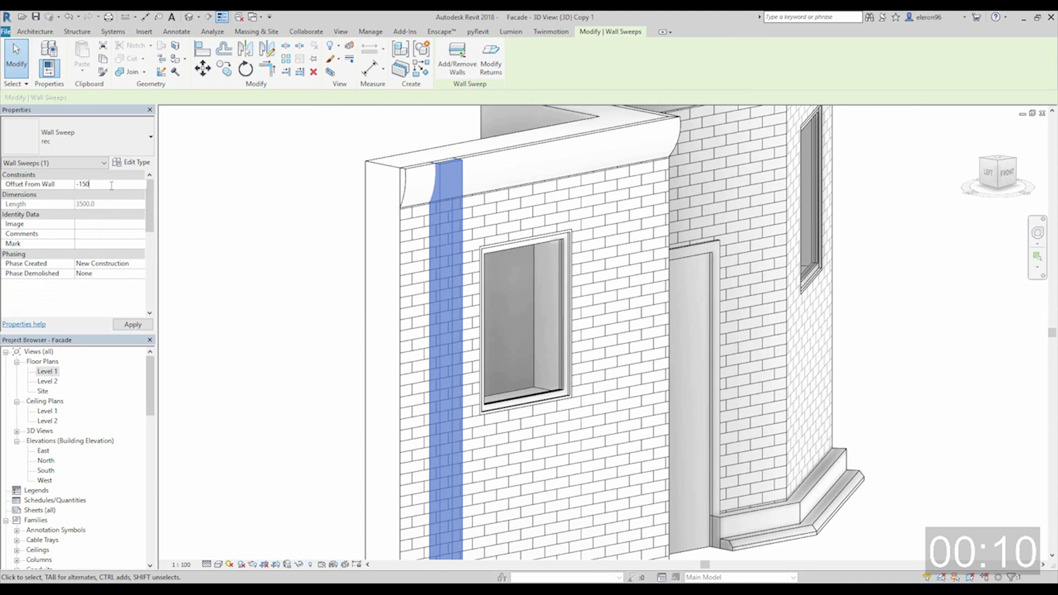
pyautogui.press('Return')
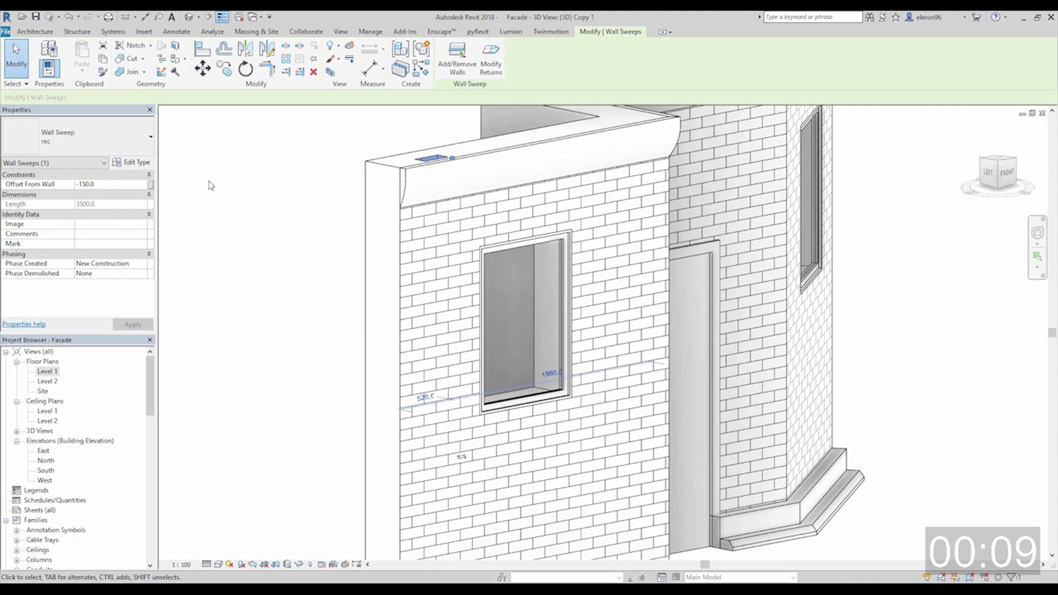
pyautogui.click(105, 187)
pyautogui.doubleClick(104, 186)
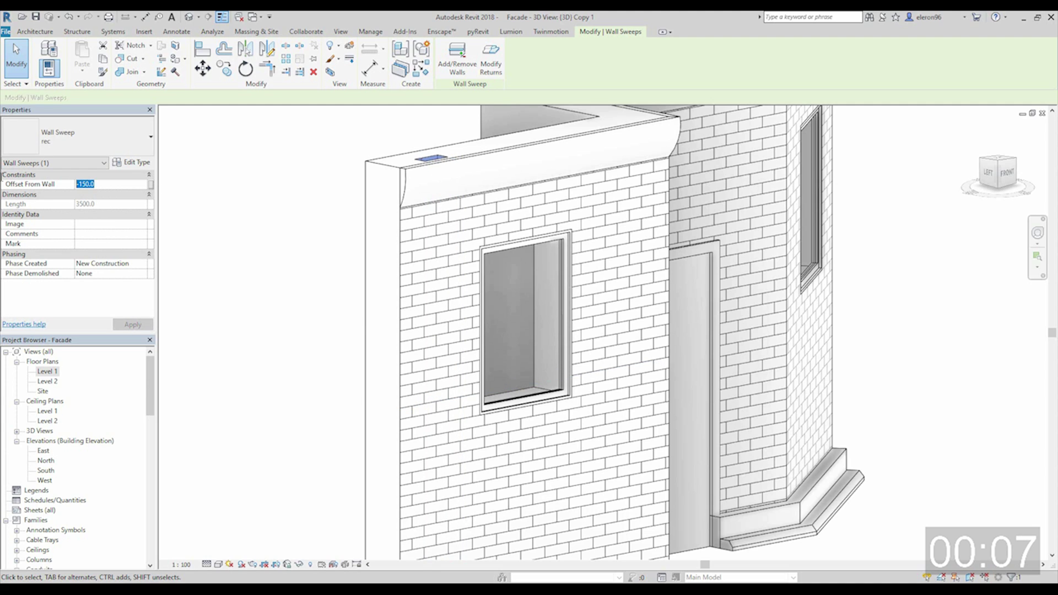
pyautogui.write('-50')
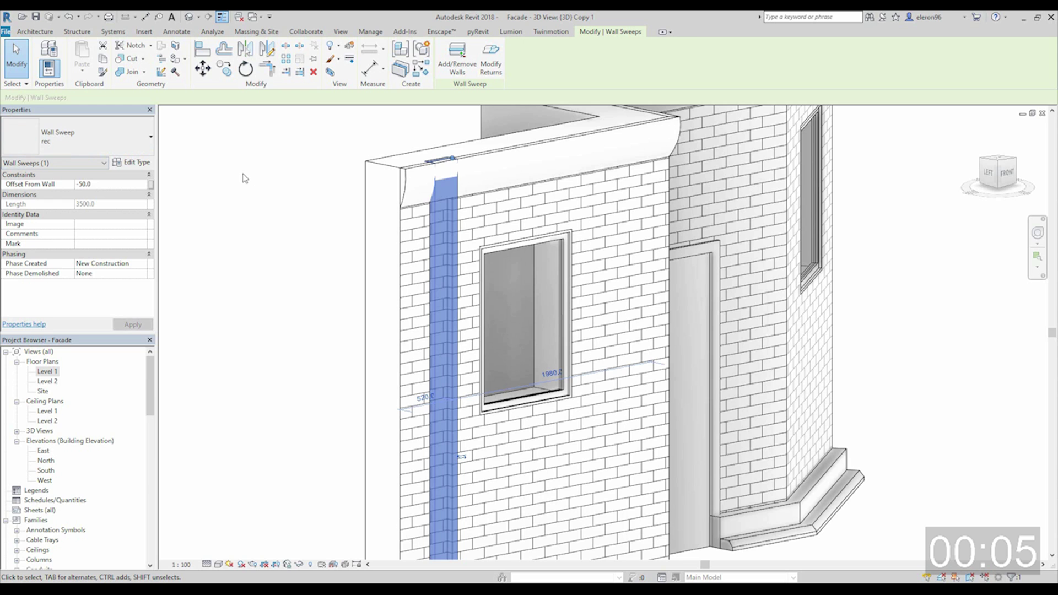
pyautogui.click(244, 177)
pyautogui.keyDown('shift'); pyautogui.moveTo(346, 222); pyautogui.dragTo(269, 146, button='middle'); pyautogui.keyUp('shift')
pyautogui.scroll(-2, 248, 243)
pyautogui.scroll(-2, 270, 147)
pyautogui.moveTo(432, 220)
pyautogui.keyDown('shift'); pyautogui.mouseDown(button='middle')
pyautogui.moveTo(384, 225)
pyautogui.moveTo(479, 231)
pyautogui.moveTo(460, 158)
pyautogui.moveTo(580, 165)
pyautogui.mouseUp(button='middle'); pyautogui.keyUp('shift')
pyautogui.scroll(2, 580, 165)
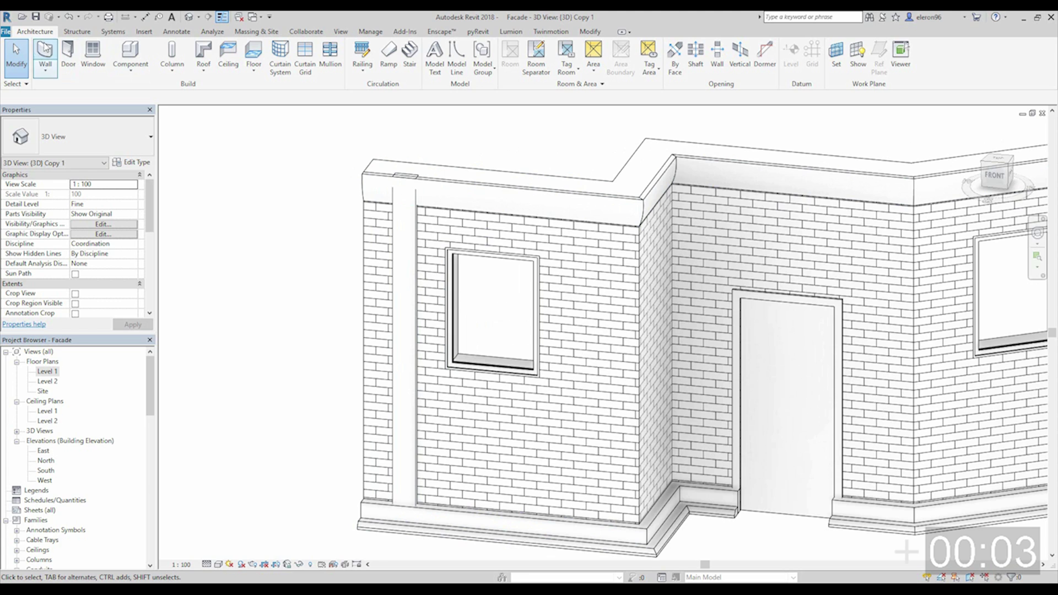
# Step: Create a new family from the Metric Profile.rft template
pyautogui.click(5, 32)
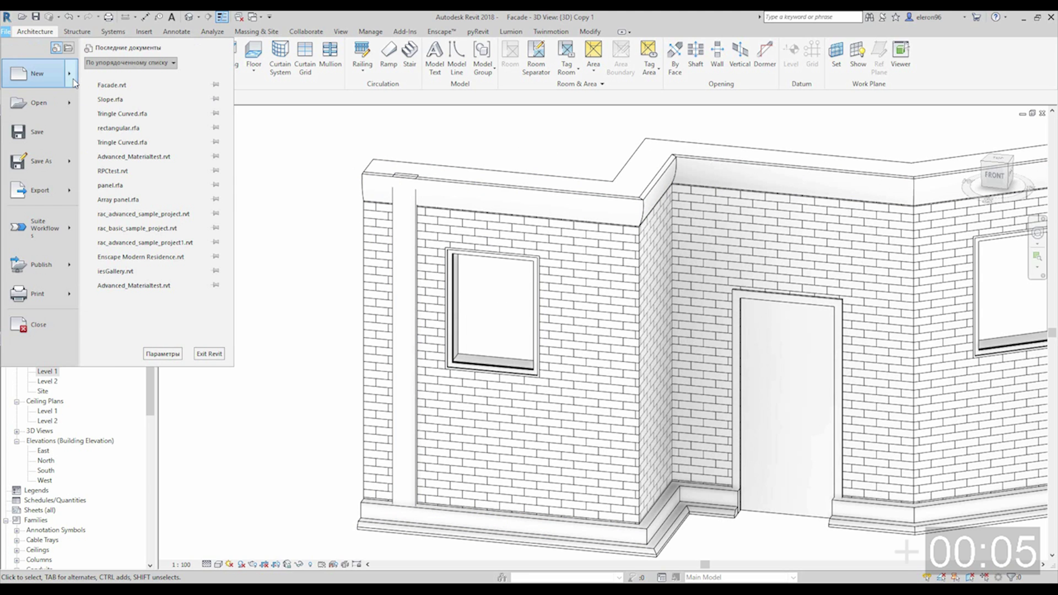
pyautogui.moveTo(74, 83)
pyautogui.click(110, 105)
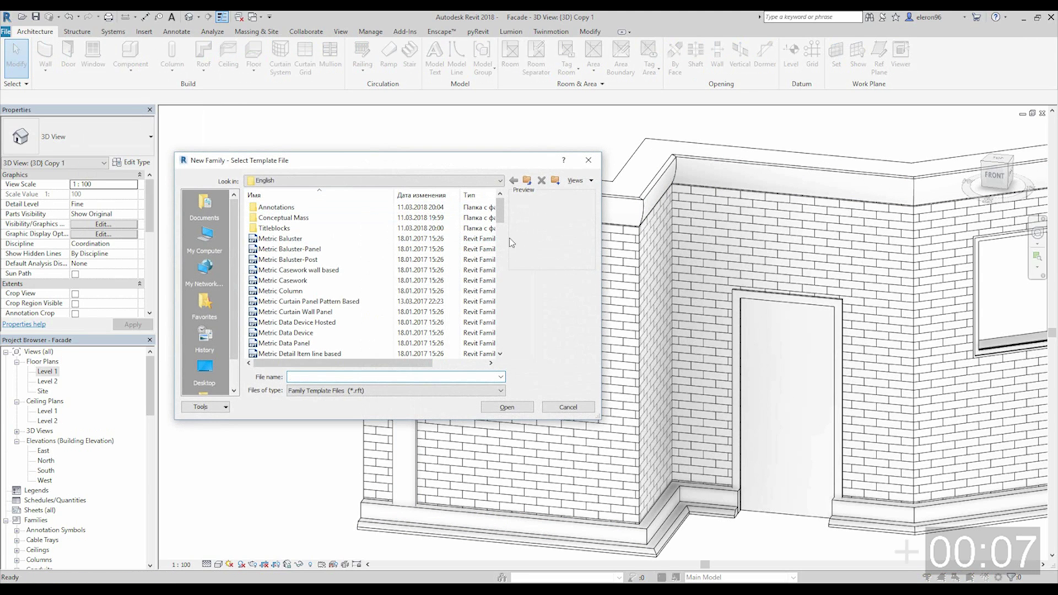
pyautogui.moveTo(502, 220); pyautogui.dragTo(508, 304)
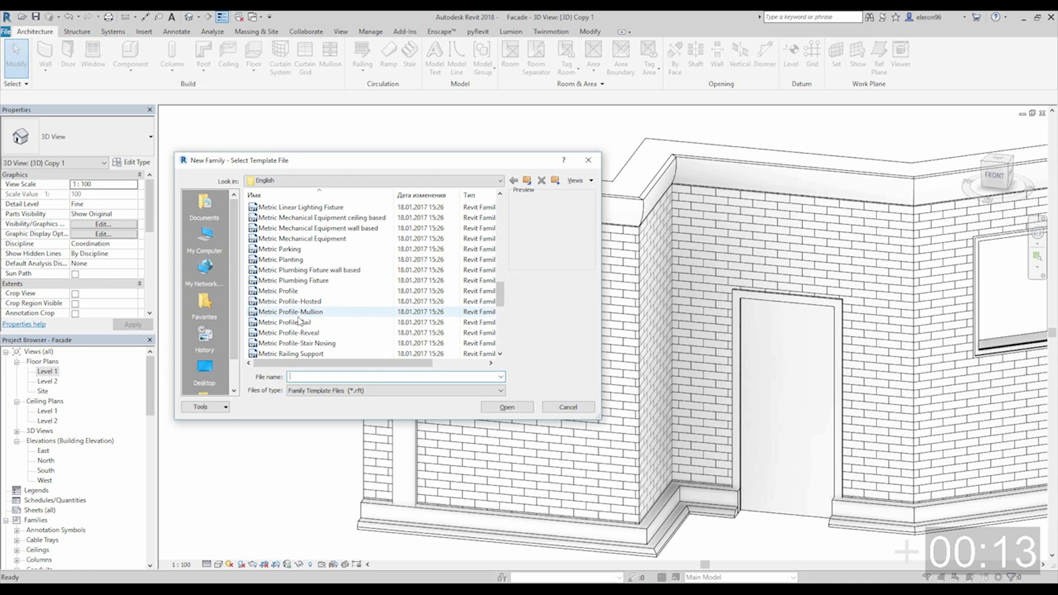
pyautogui.click(302, 291)
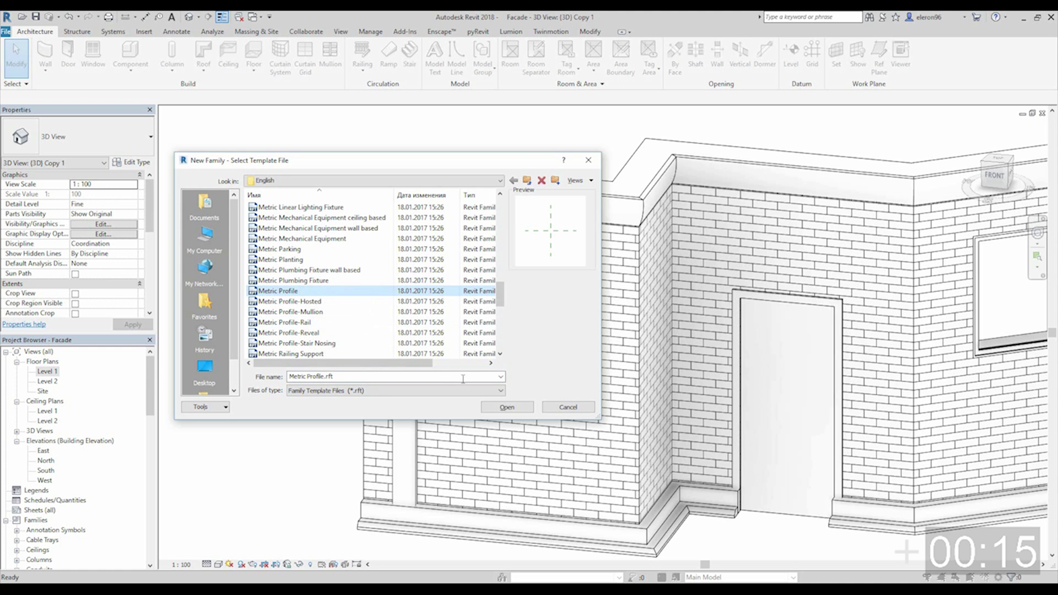
pyautogui.click(521, 408)
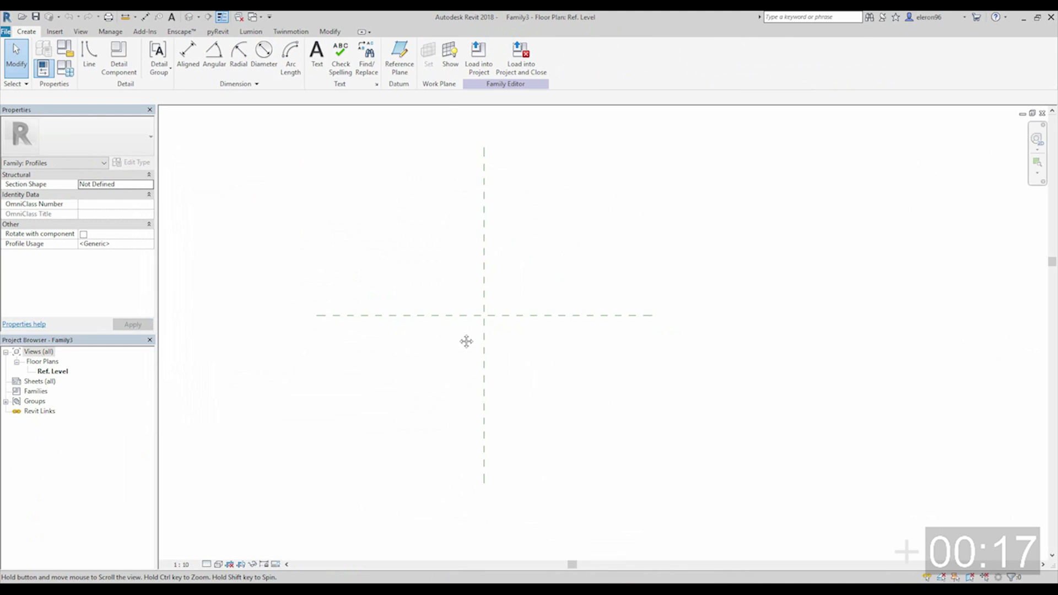
# Step: Sketch the straight part of the profile from the reference plane intersection: about 70 upward, a short horizontal edge outward, and a zigzag going down
pyautogui.click(89, 55)
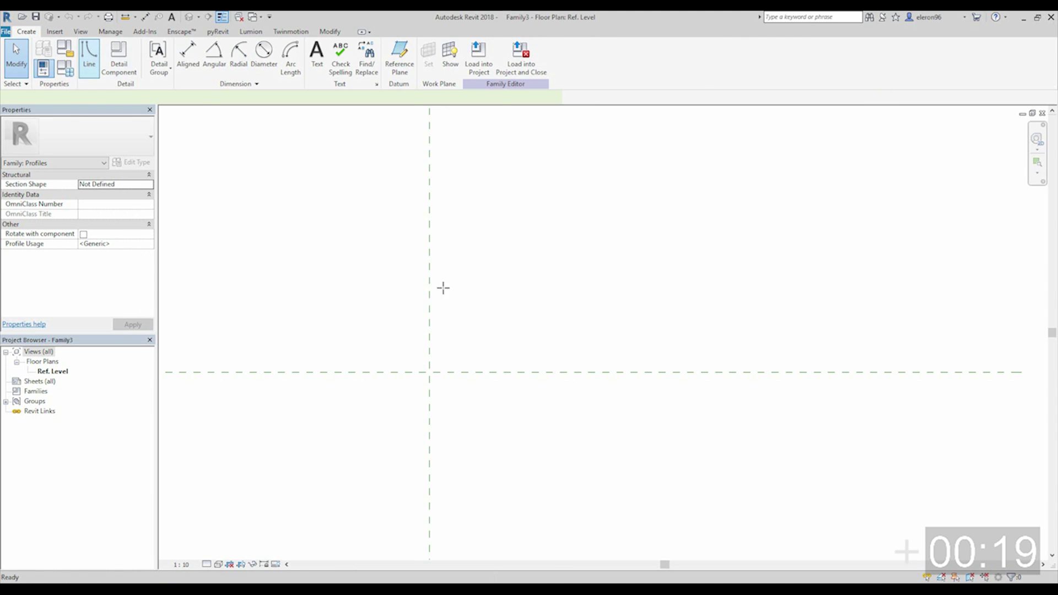
pyautogui.click(429, 371)
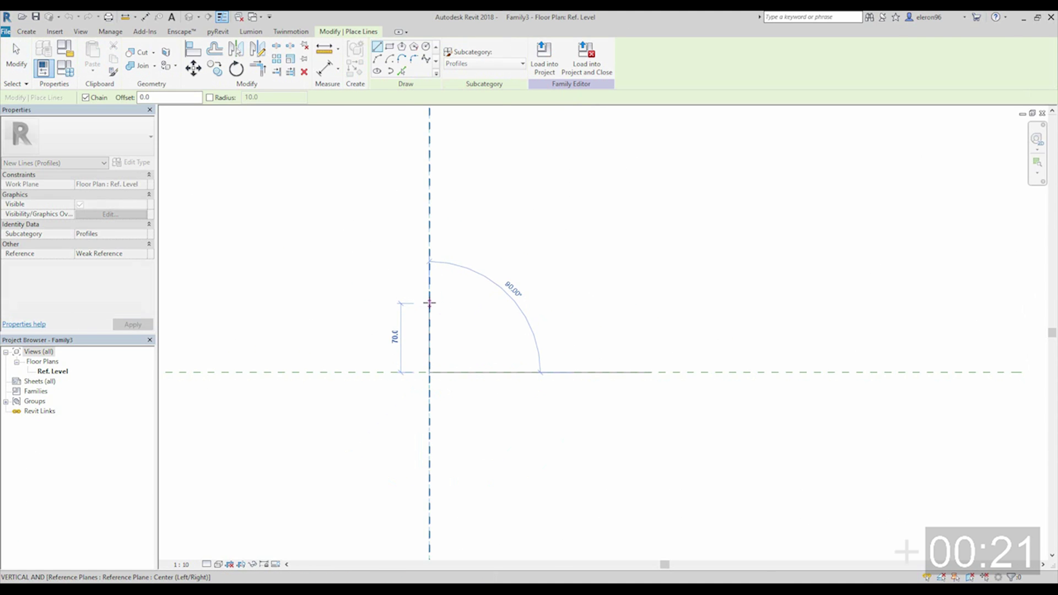
pyautogui.click(429, 302)
pyautogui.click(464, 303)
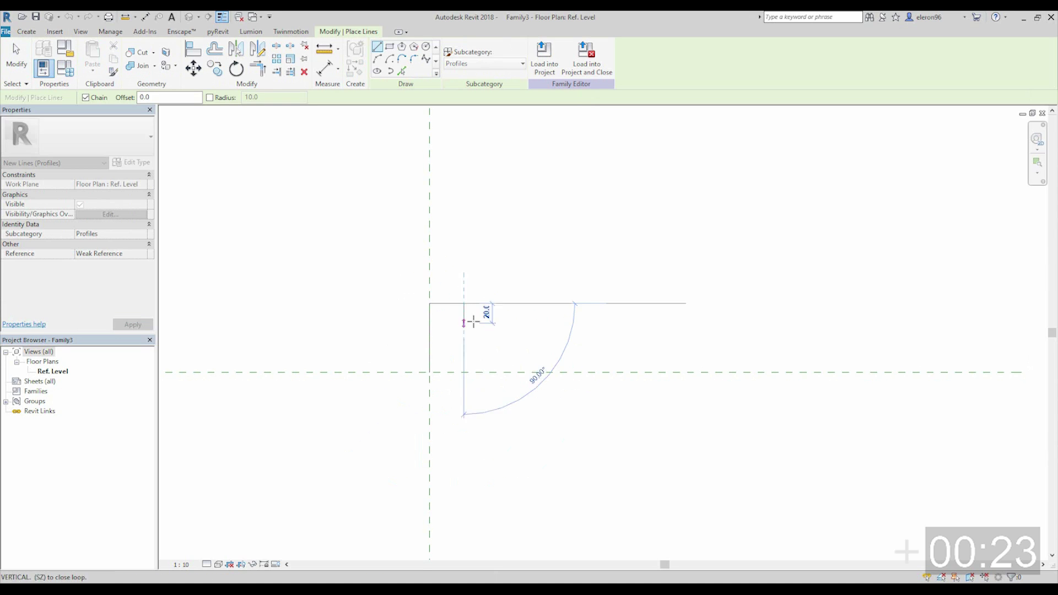
pyautogui.click(473, 320)
pyautogui.click(453, 332)
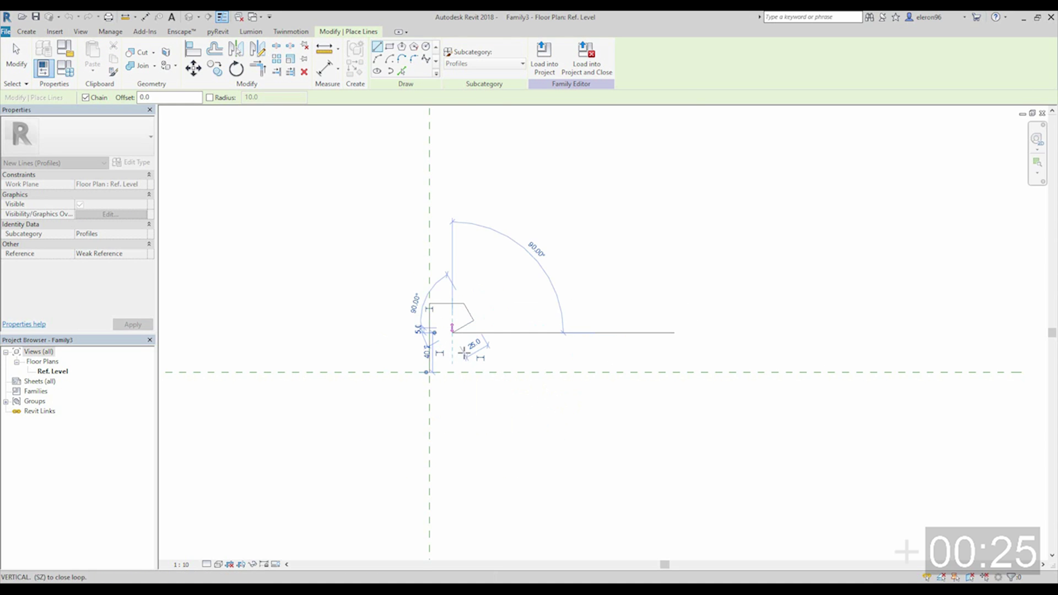
pyautogui.scroll(2, 459, 340)
pyautogui.click(446, 325)
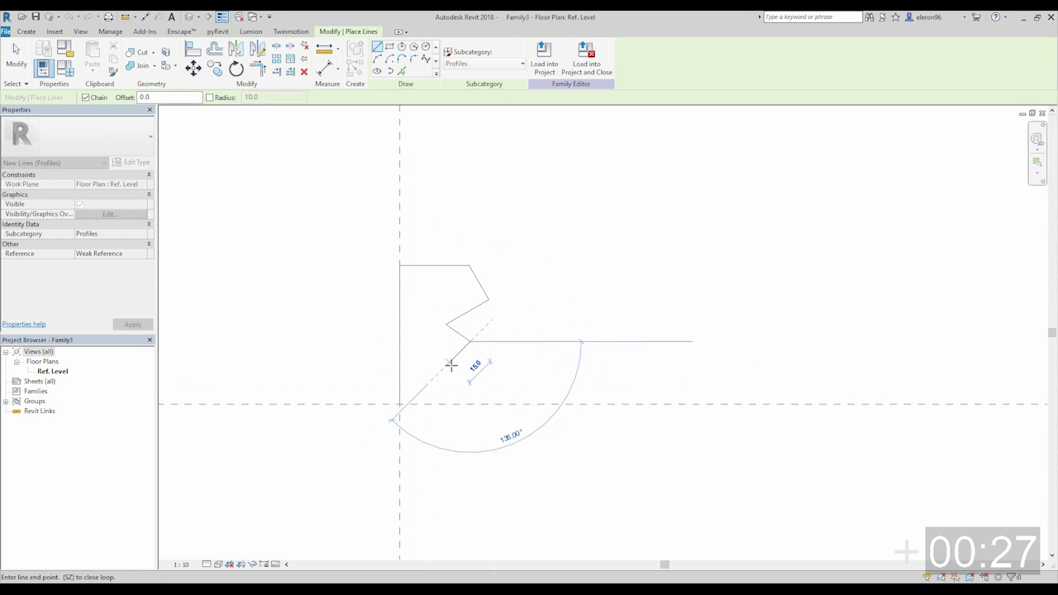
pyautogui.click(470, 340)
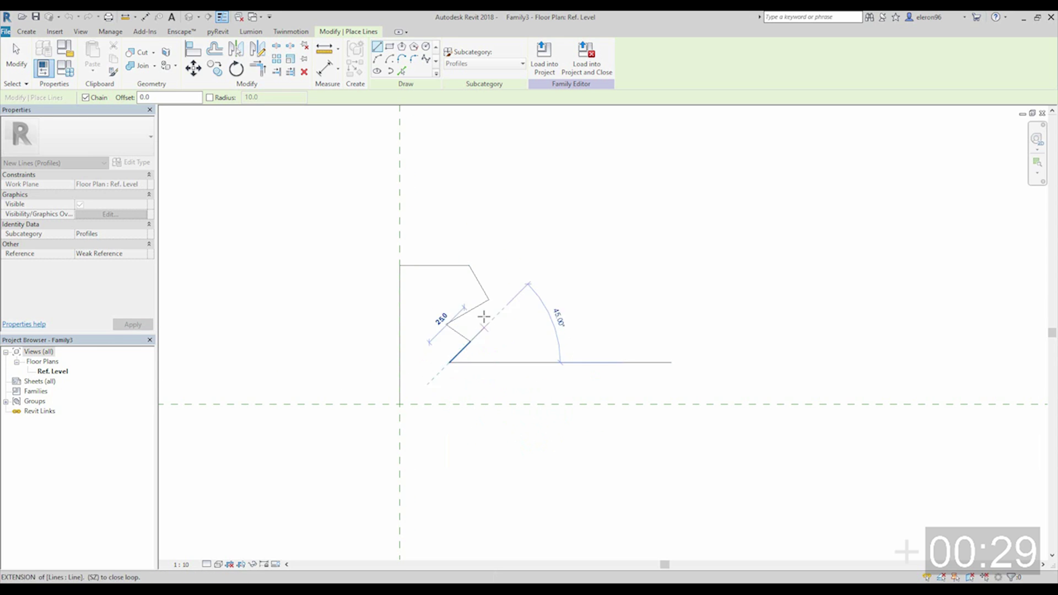
# Step: Complete the outline with two tangent arcs and a closing line along the horizontal reference plane, and load the profile into the Facade project
pyautogui.click(401, 59)
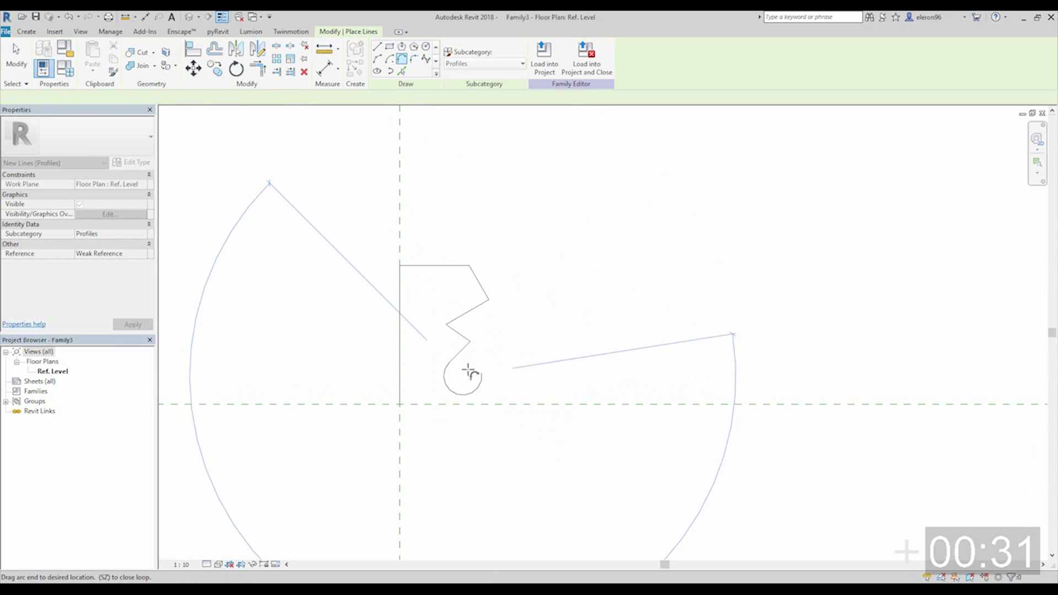
pyautogui.click(501, 405)
pyautogui.click(377, 48)
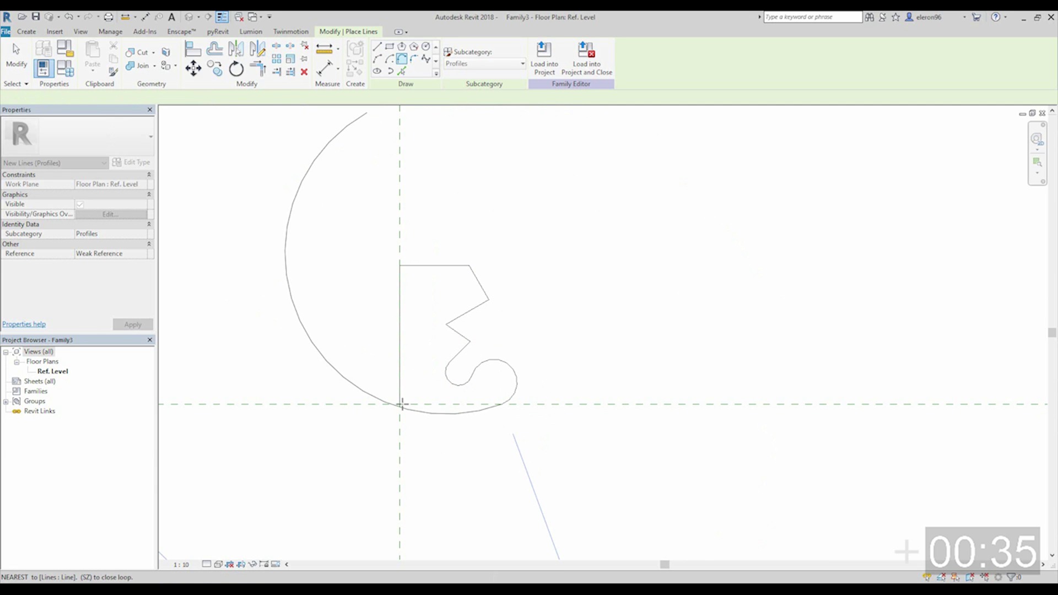
pyautogui.click(399, 405)
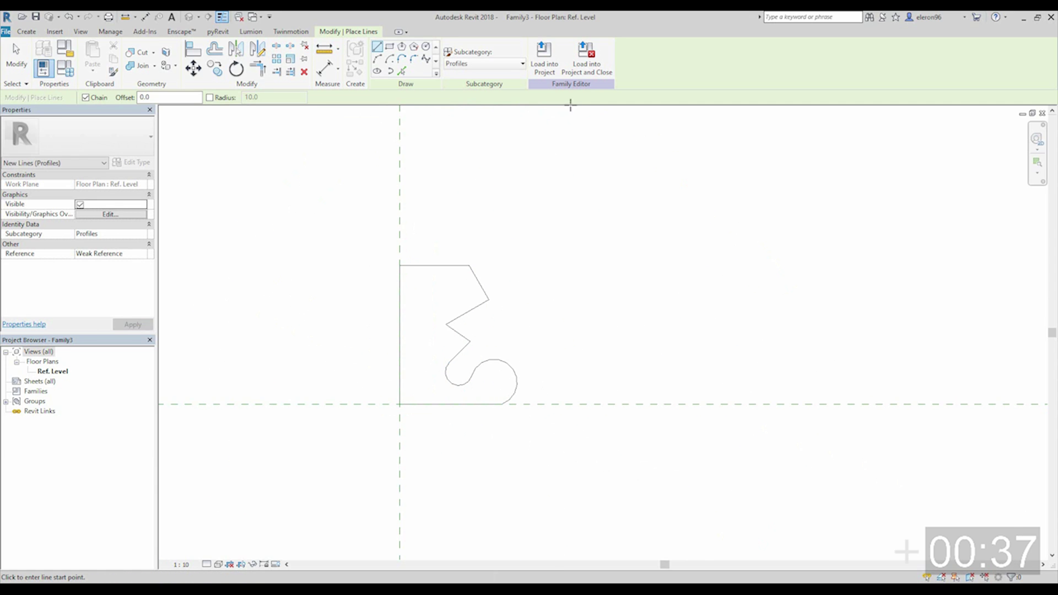
pyautogui.press('Escape')
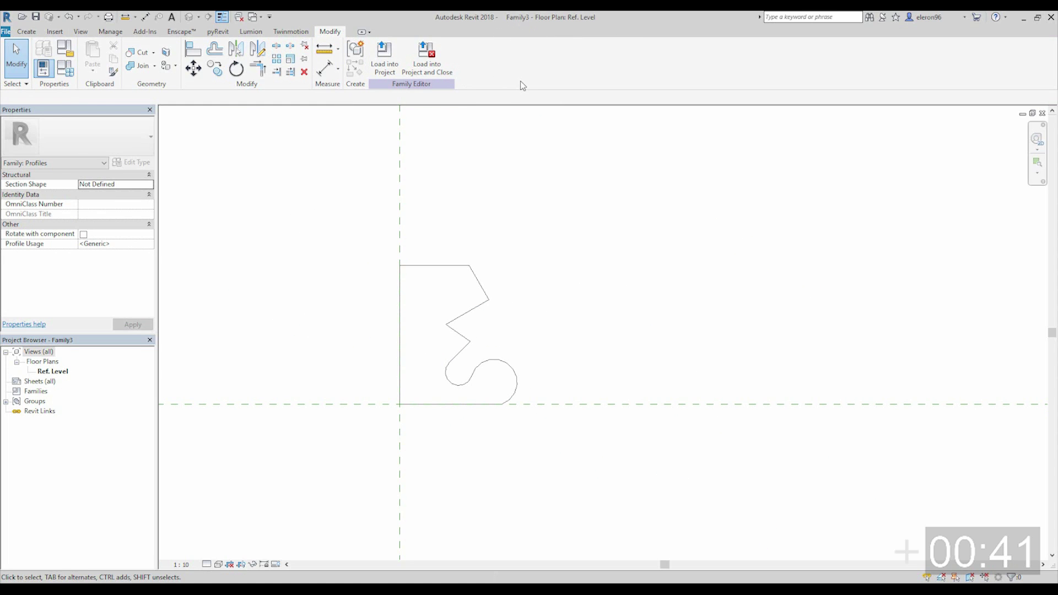
pyautogui.click(390, 57)
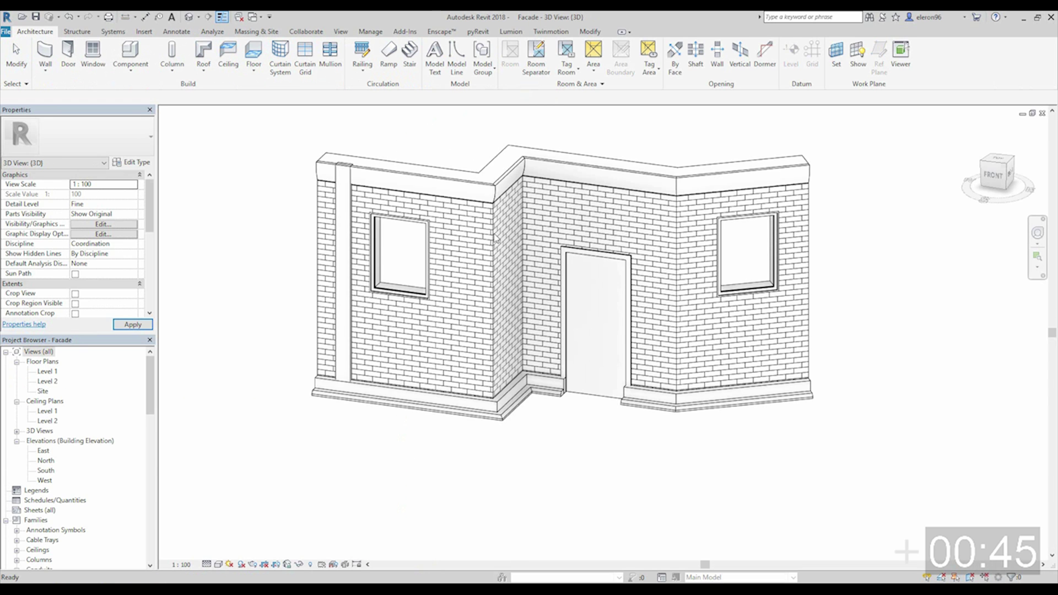
# Step: Start a horizontal wall sweep without saving the project, and duplicate its rec type as New profile
pyautogui.scroll(3, 401, 285)
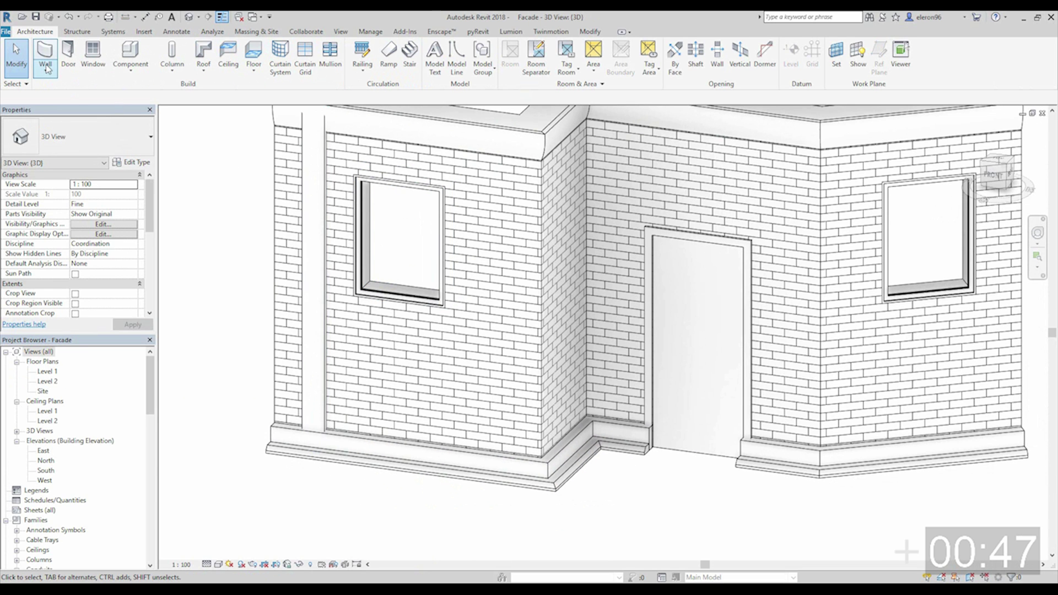
pyautogui.click(47, 69)
pyautogui.click(77, 160)
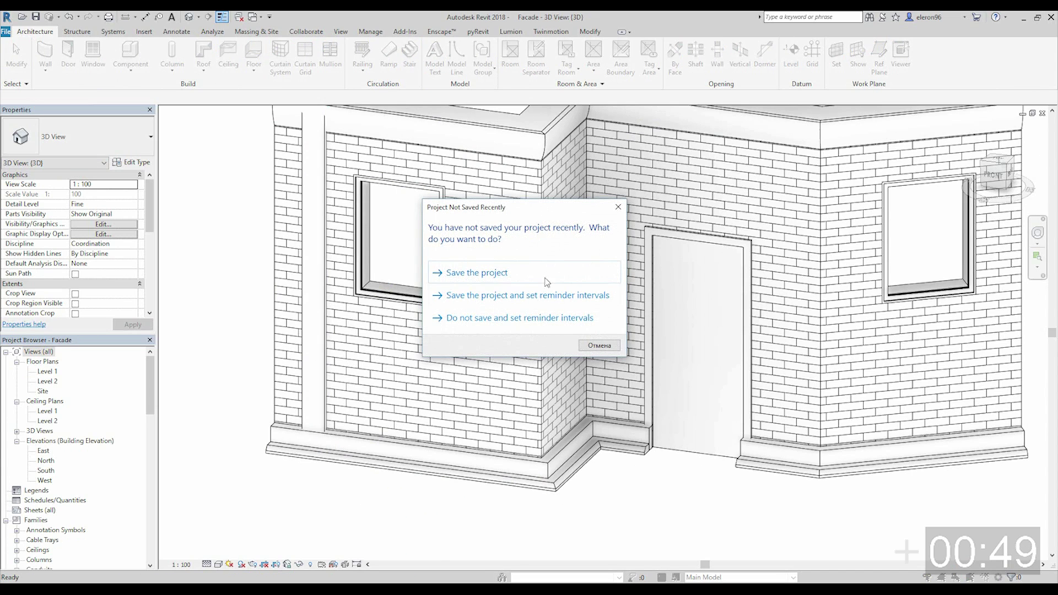
pyautogui.click(618, 208)
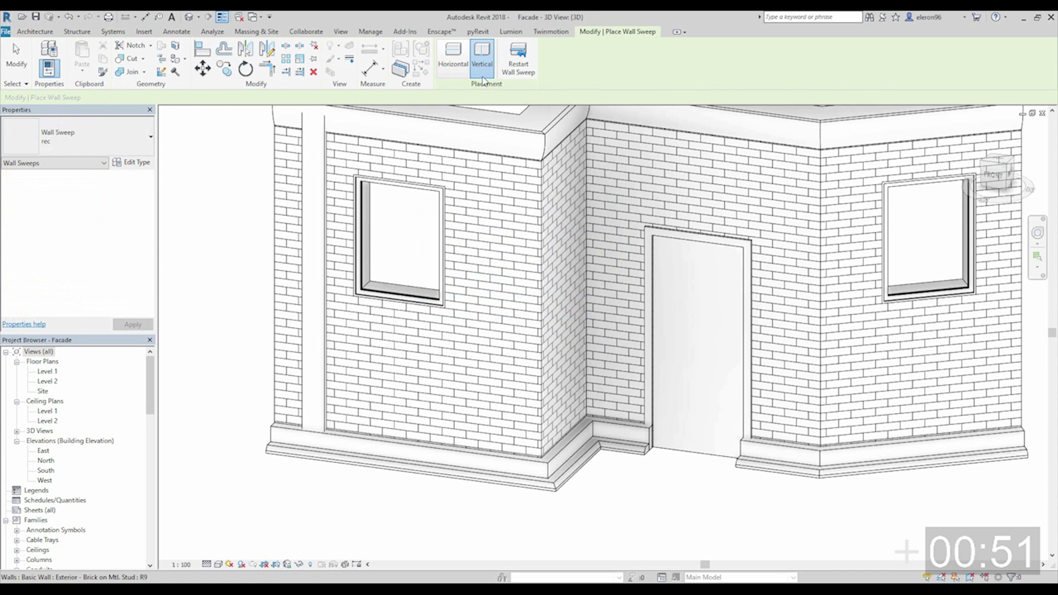
pyautogui.click(462, 61)
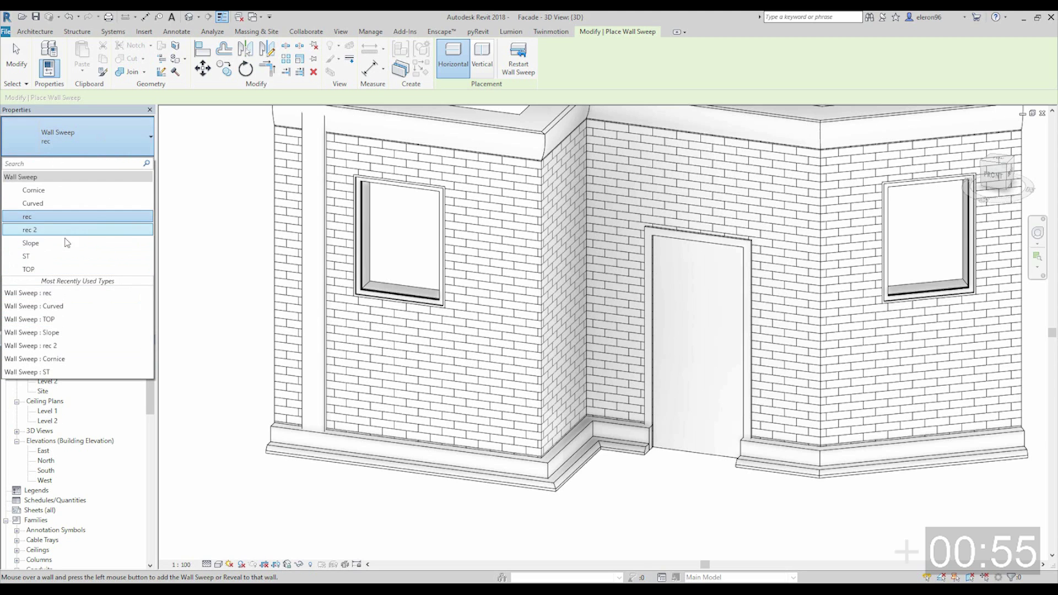
pyautogui.click(126, 134)
pyautogui.click(127, 163)
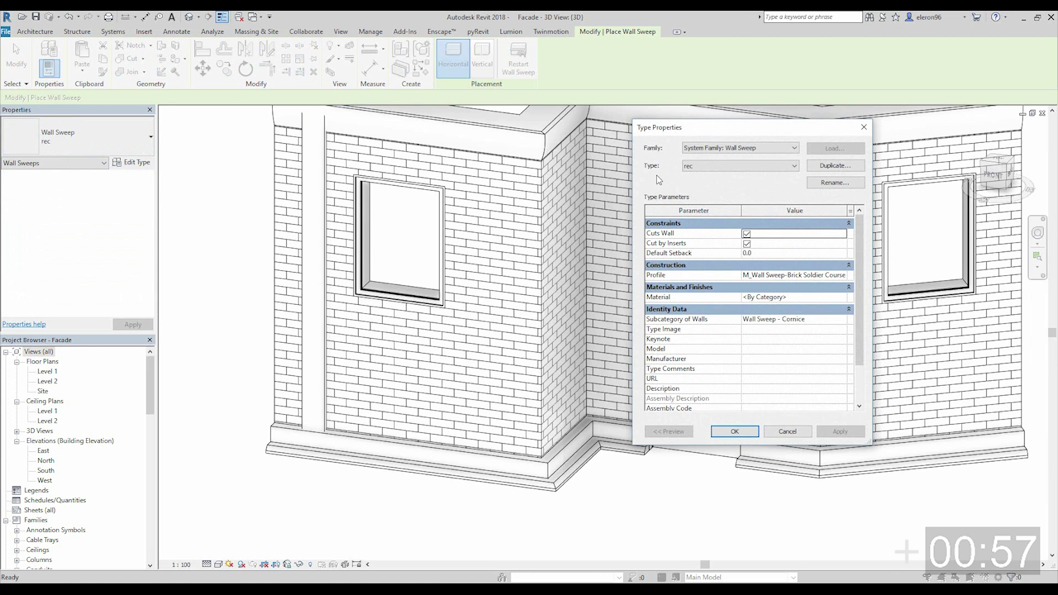
pyautogui.click(831, 166)
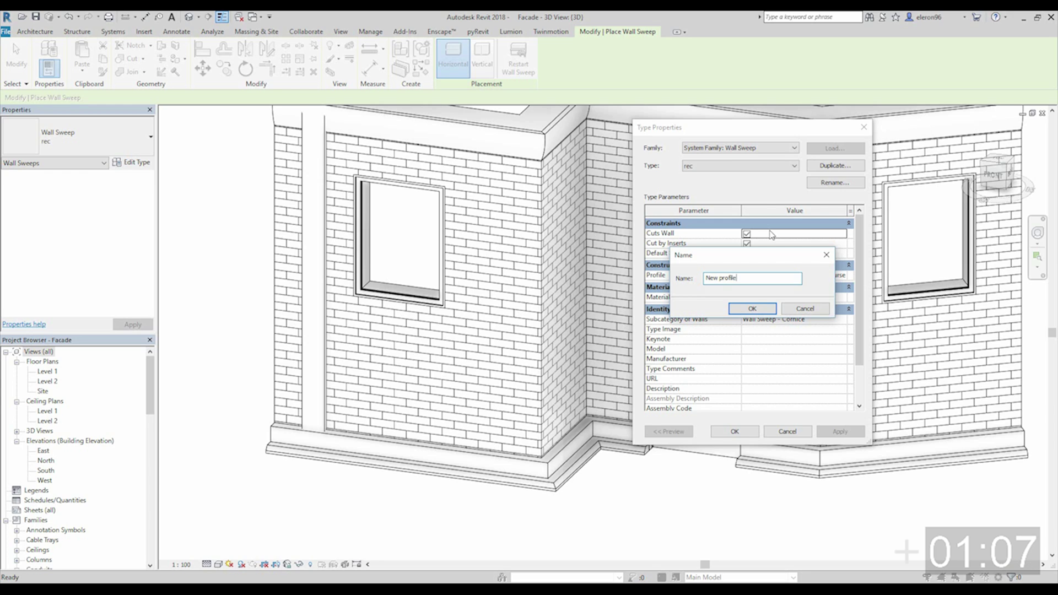
pyautogui.click(759, 307)
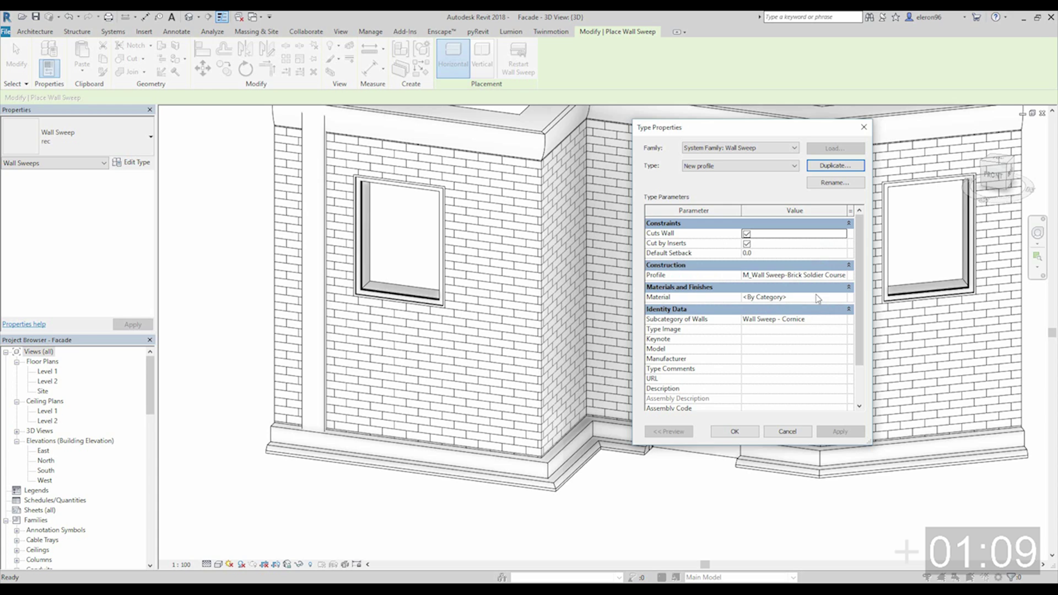
# Step: Assign the profile Family3 : Family3 to the New profile wall sweep type
pyautogui.click(846, 278)
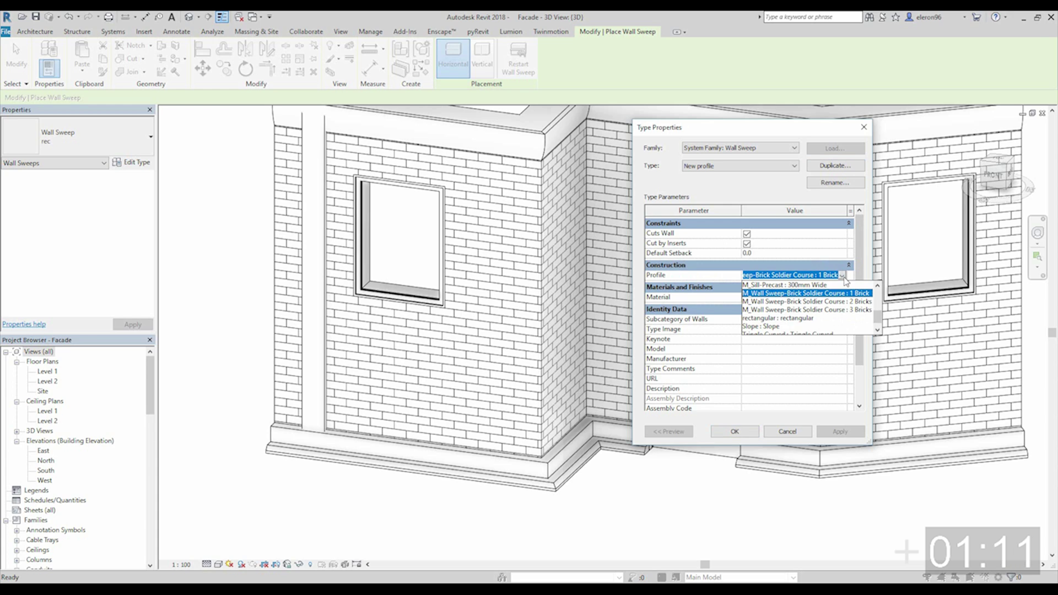
pyautogui.scroll(5, 862, 318)
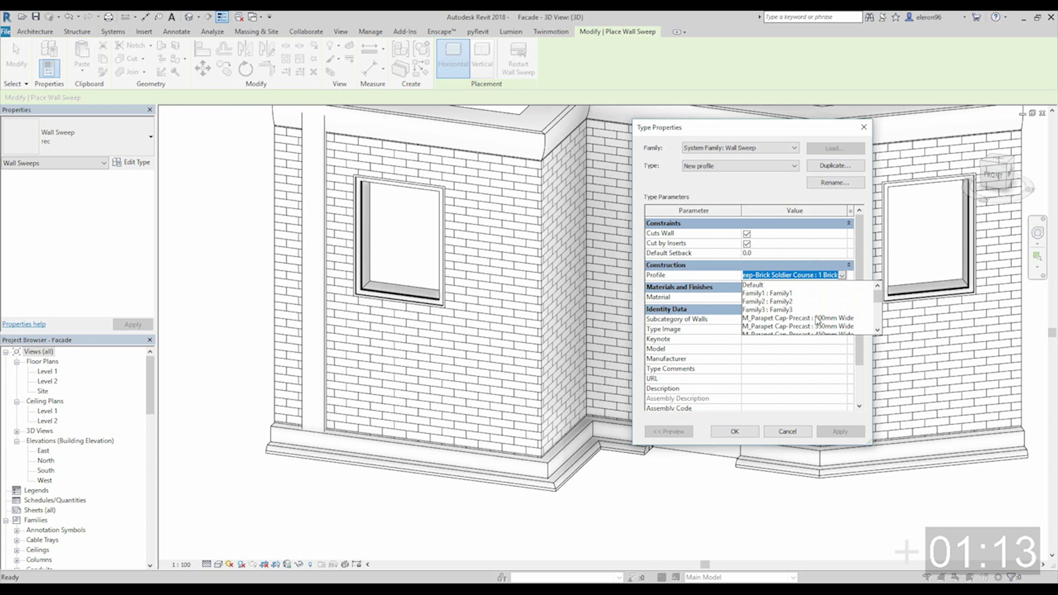
pyautogui.click(782, 310)
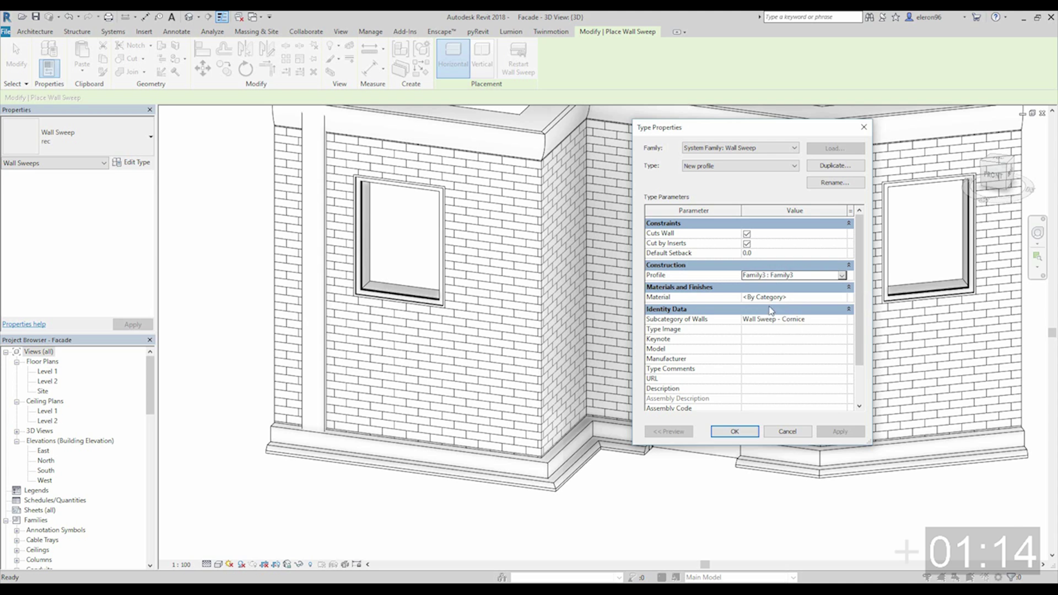
pyautogui.click(734, 432)
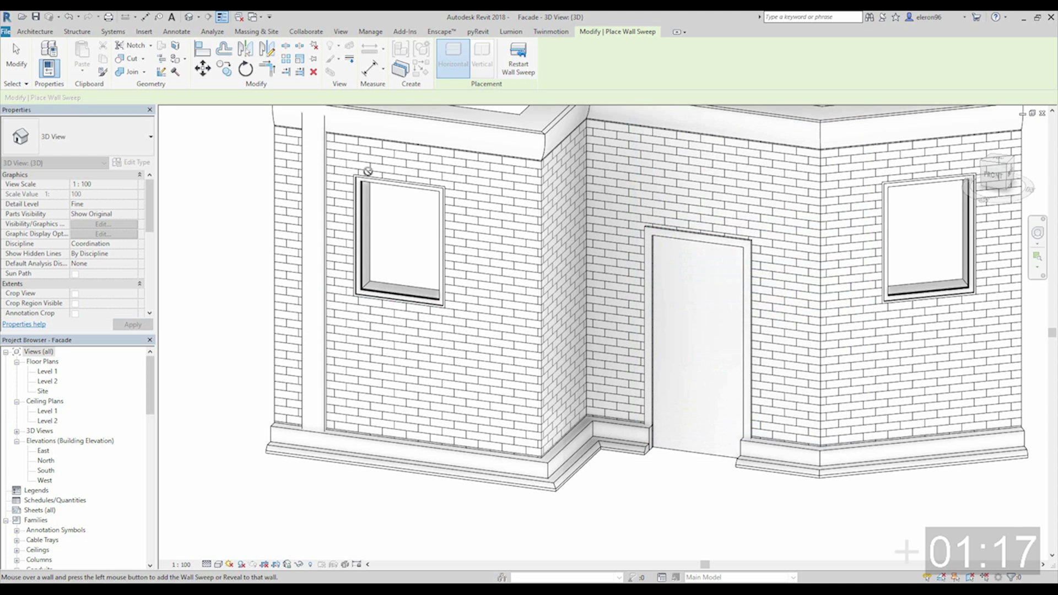
# Step: Place the New profile sweep horizontally across all facade walls, between the upper moulding and the windows, and inspect its shape at the corners
pyautogui.click(562, 182)
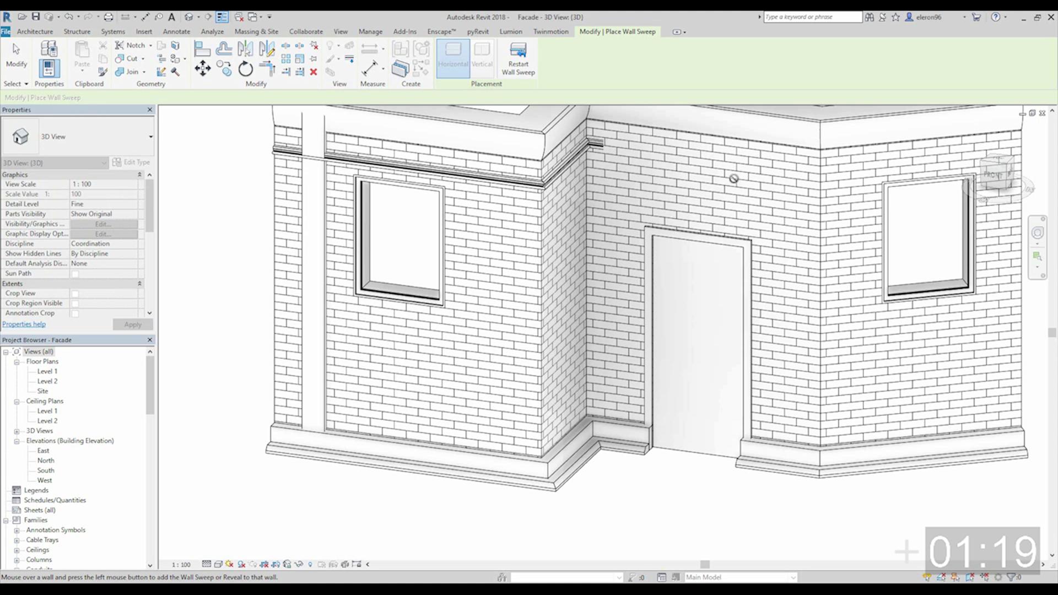
pyautogui.click(881, 170)
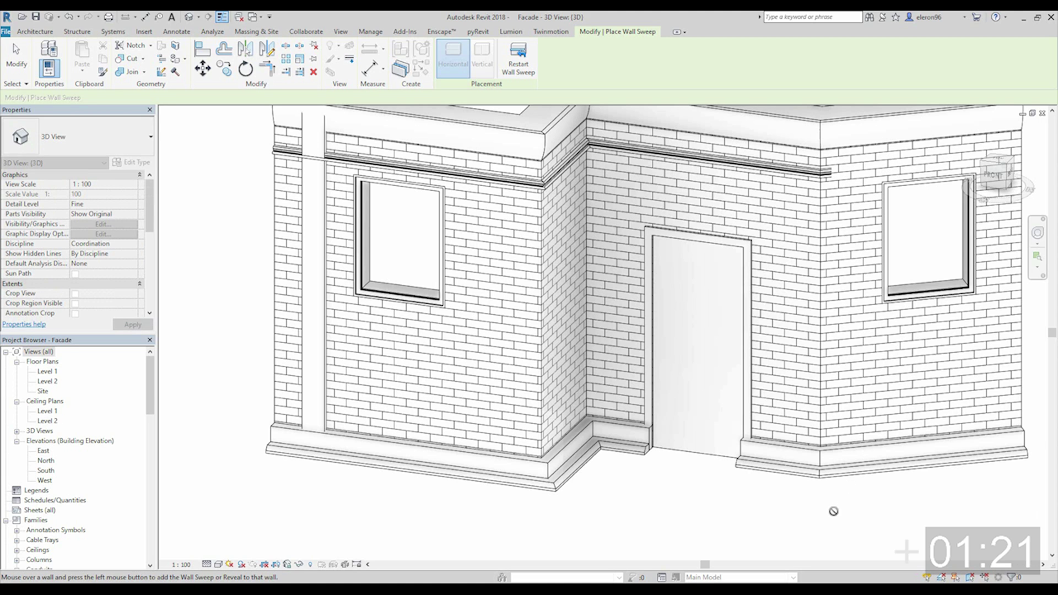
pyautogui.press('Escape')
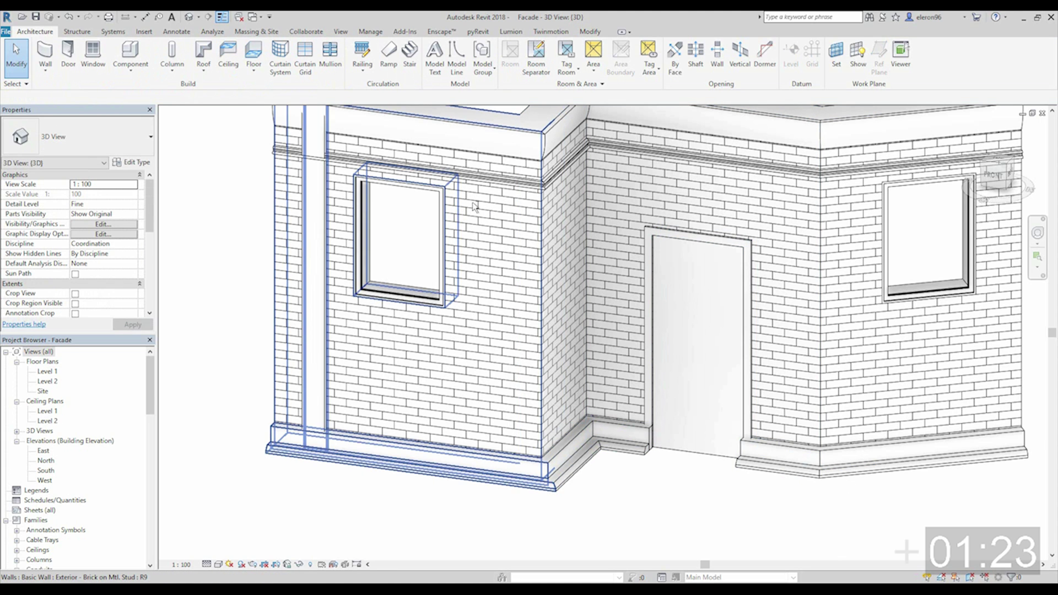
pyautogui.keyDown('shift'); pyautogui.moveTo(475, 207); pyautogui.dragTo(632, 151, button='middle'); pyautogui.keyUp('shift')
pyautogui.scroll(6, 625, 168)
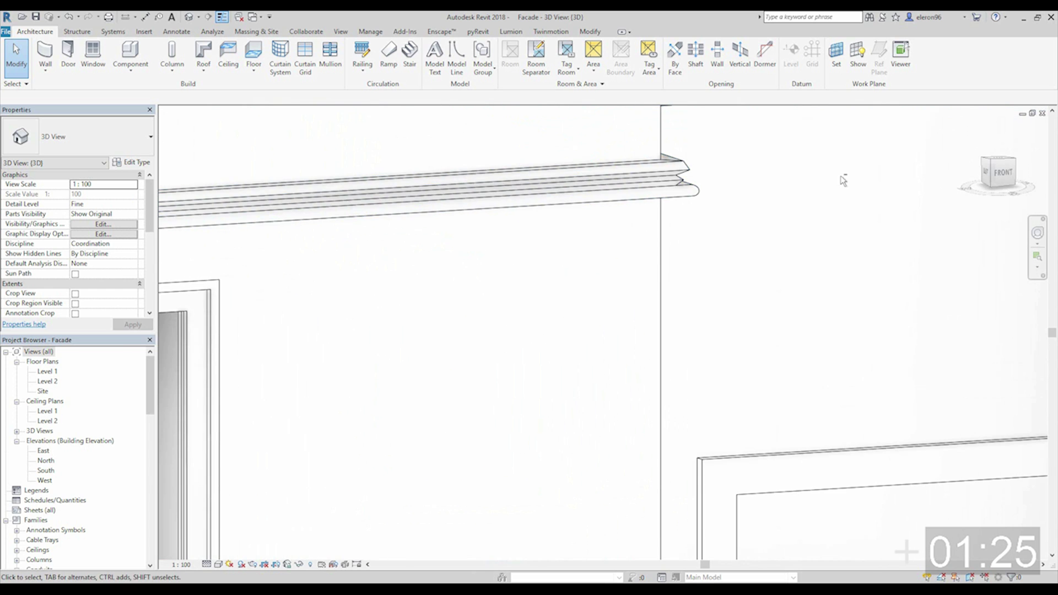
pyautogui.moveTo(821, 168); pyautogui.dragTo(644, 281, button='middle')
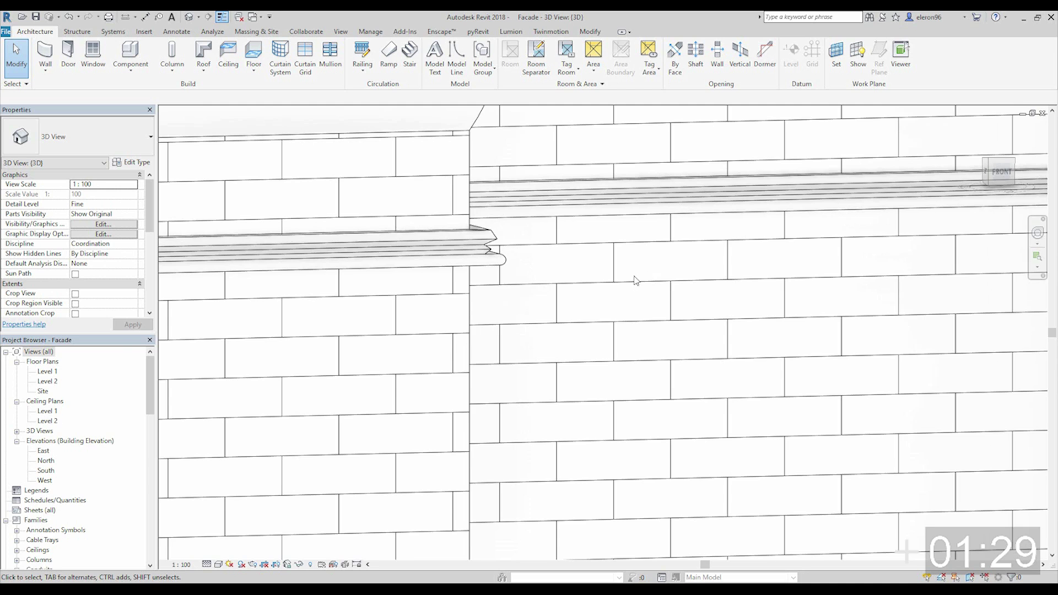
pyautogui.scroll(-5, 634, 280)
pyautogui.scroll(3, 626, 278)
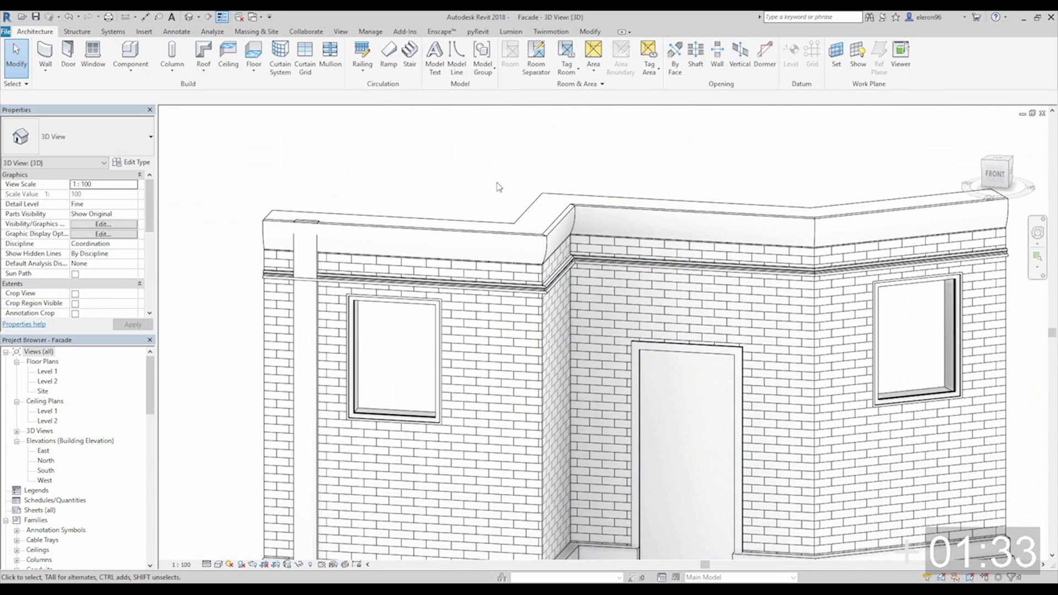
# Step: Switch back to the Family3 profile and graphically scale up its whole outline from the reference plane intersection
pyautogui.hotkey('ctrl', 'Tab')
pyautogui.moveTo(354, 182); pyautogui.dragTo(630, 454)
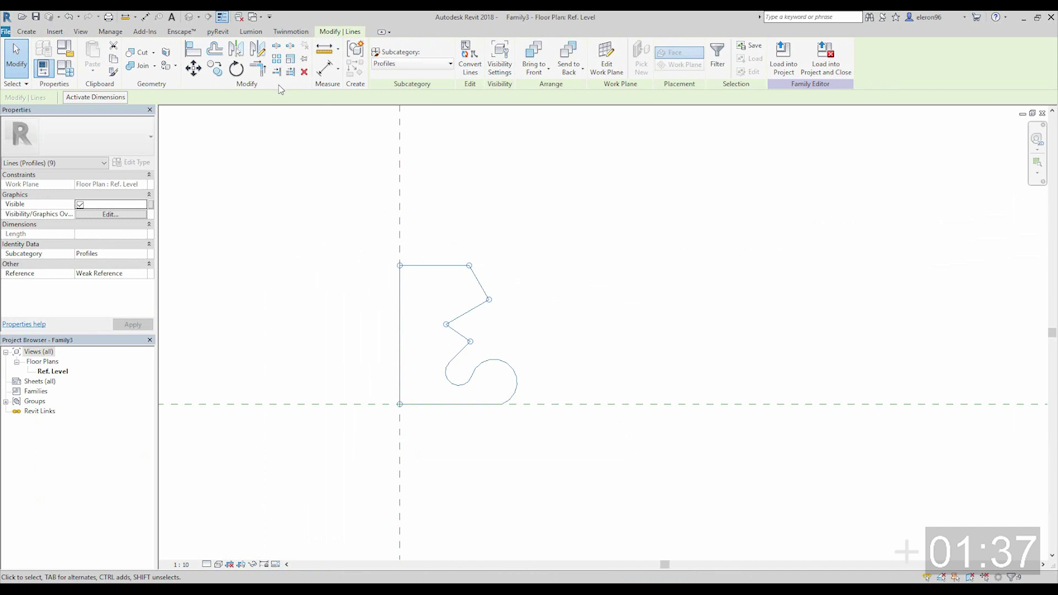
pyautogui.click(289, 61)
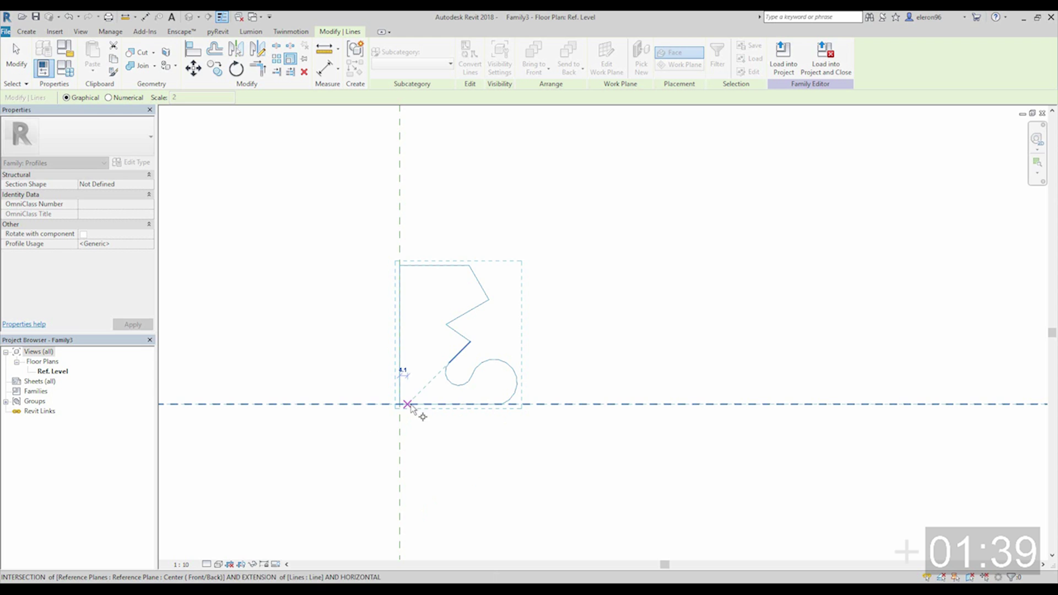
pyautogui.click(418, 405)
pyautogui.click(451, 405)
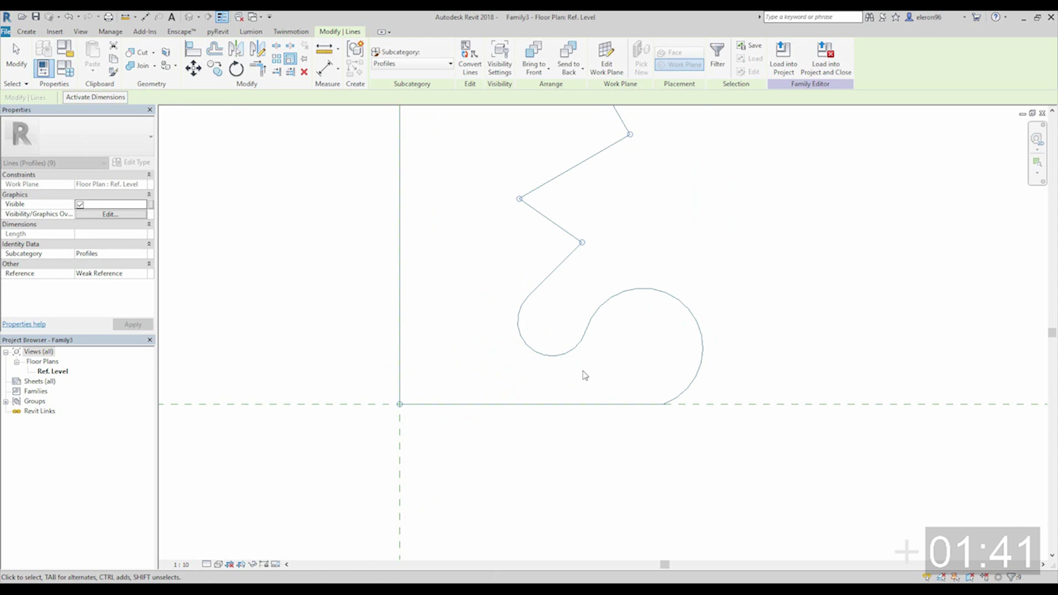
# Step: Load the enlarged profile into the Facade project again, overwriting the existing version, and check the sweep on the facade
pyautogui.scroll(-3, 583, 372)
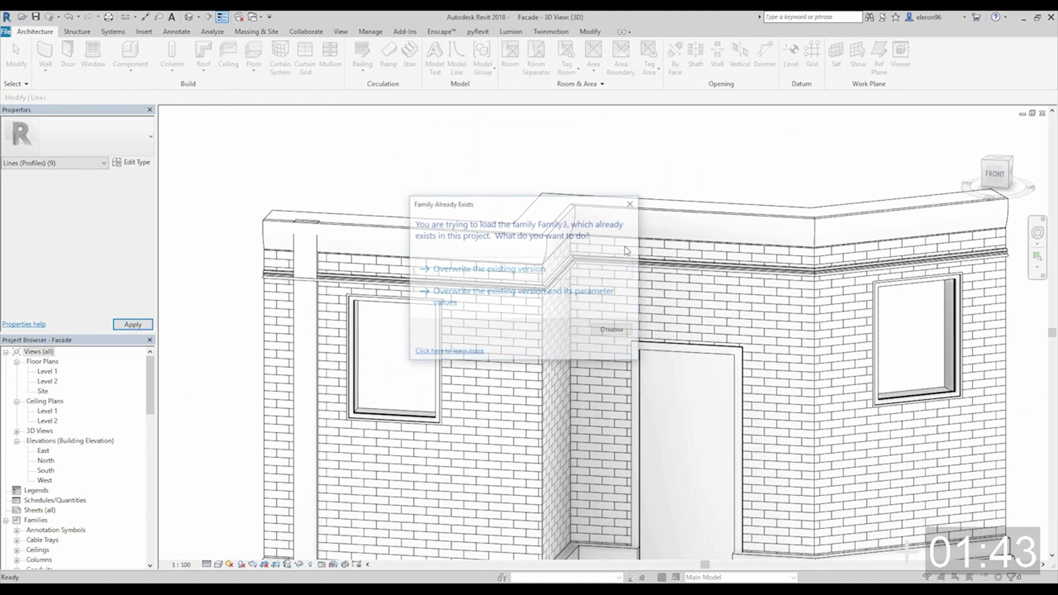
pyautogui.click(455, 270)
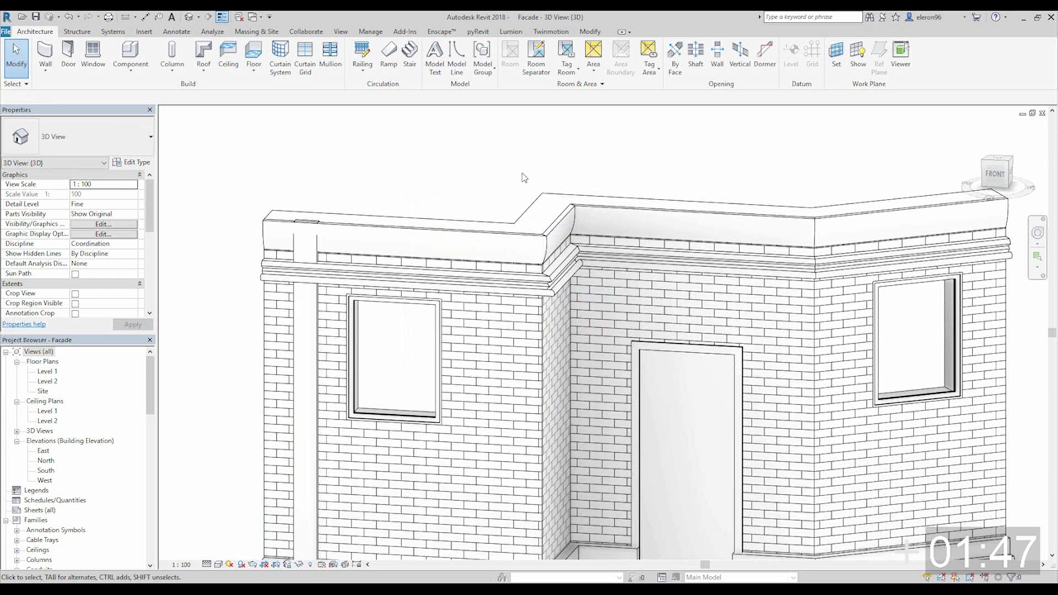
pyautogui.scroll(2, 572, 215)
pyautogui.scroll(-3, 606, 308)
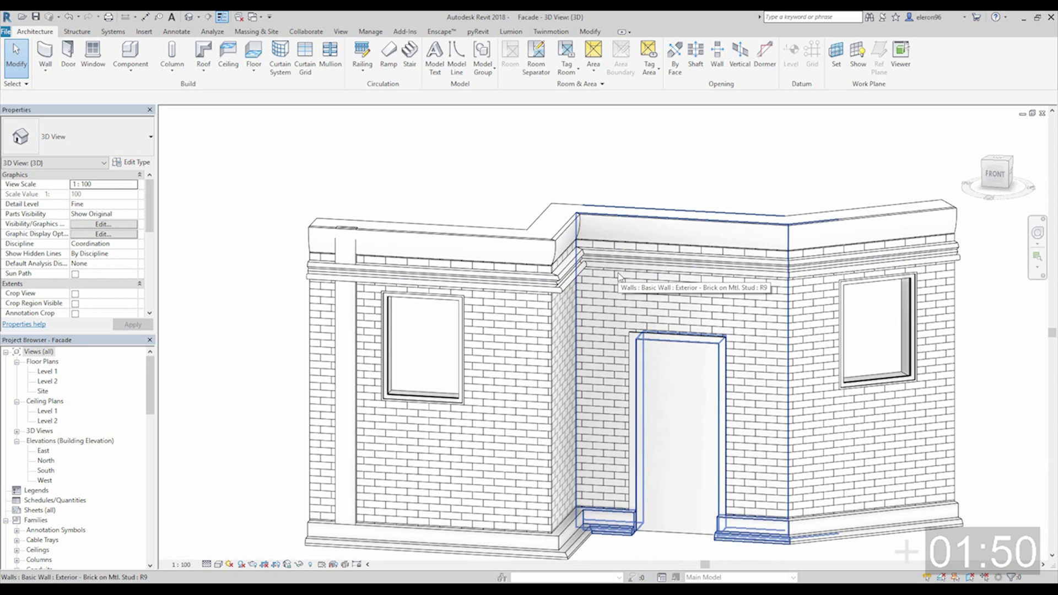
pyautogui.scroll(-2, 434, 255)
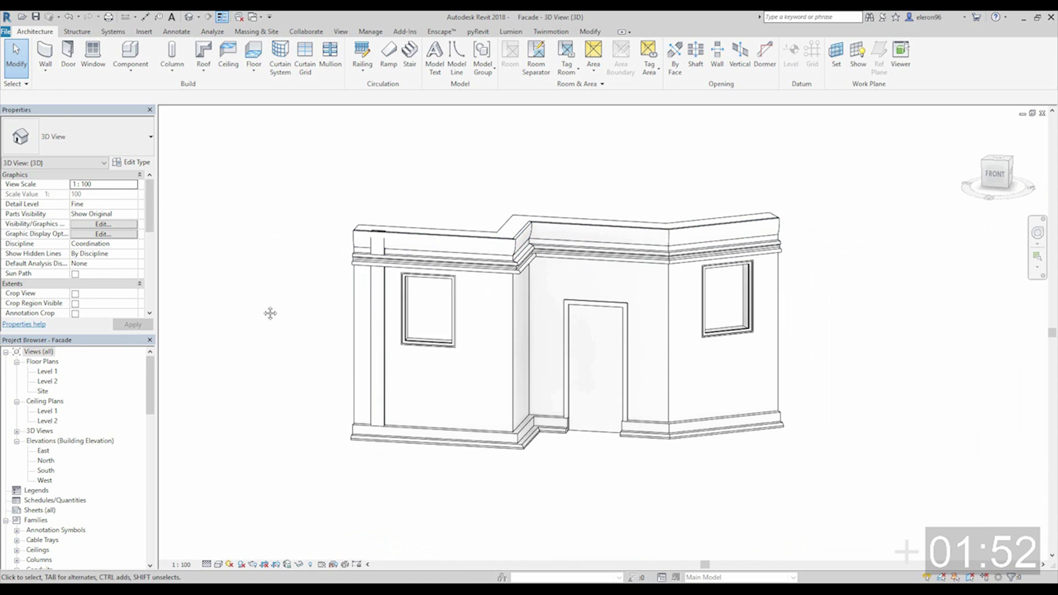
# Step: Place a horizontal reveal about 1140 mm above Level 1 on the front-left brick wall and its adjoining side wall
pyautogui.moveTo(270, 312); pyautogui.dragTo(769, 274, button='middle')
pyautogui.moveTo(500, 306); pyautogui.dragTo(666, 320, button='middle')
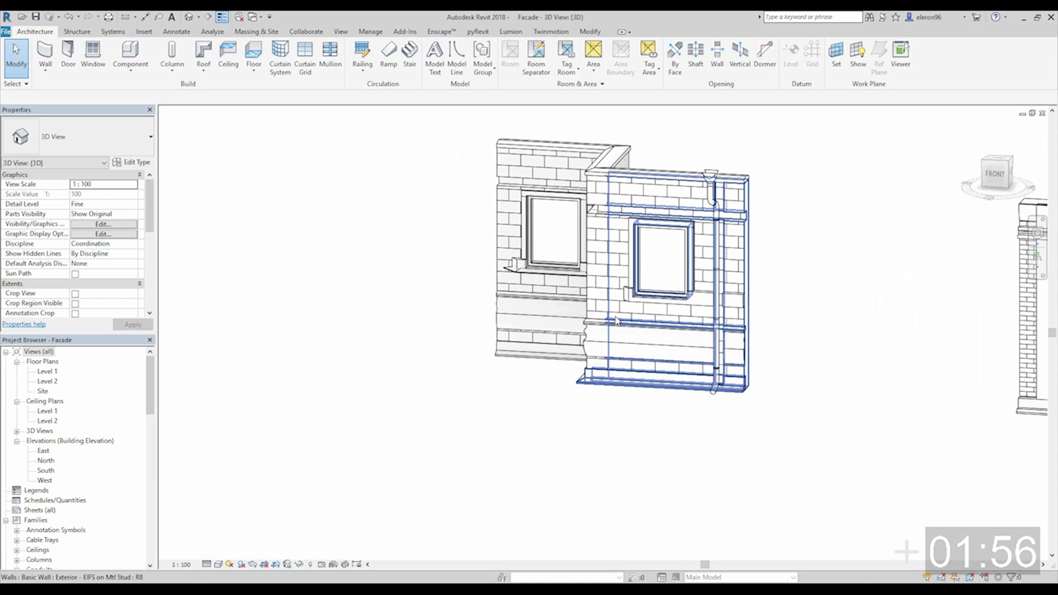
pyautogui.moveTo(802, 390); pyautogui.dragTo(693, 389, button='middle')
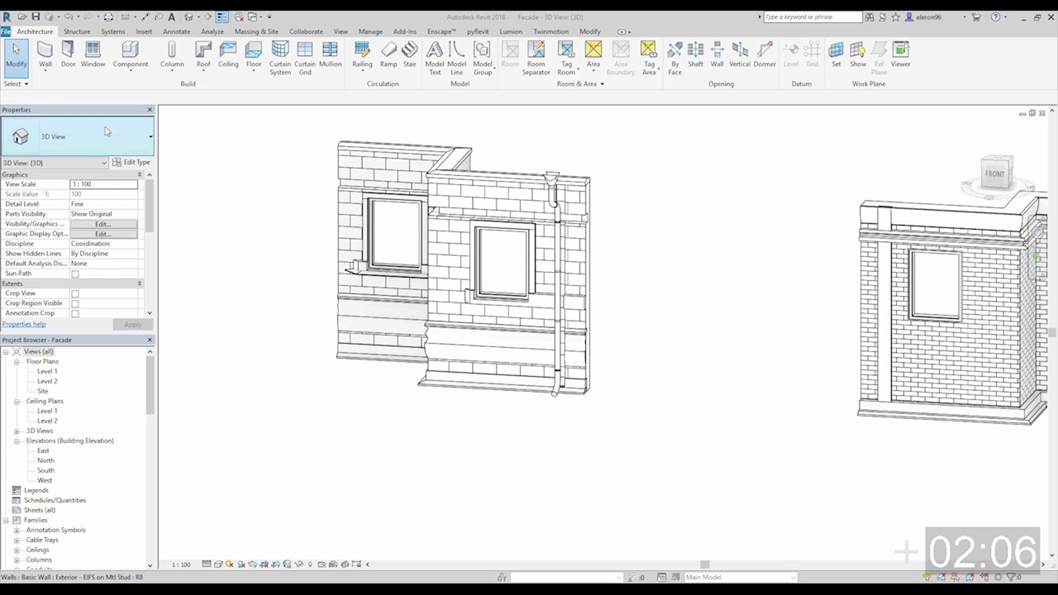
pyautogui.click(45, 65)
pyautogui.click(72, 189)
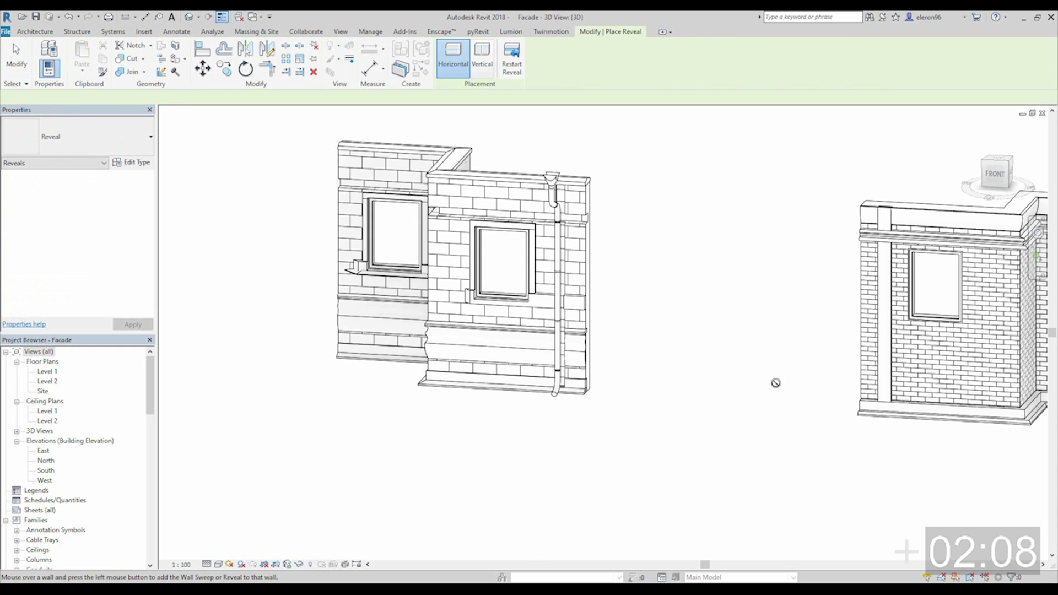
pyautogui.moveTo(926, 385); pyautogui.dragTo(531, 324, button='middle')
pyautogui.scroll(2, 624, 268)
pyautogui.click(593, 306)
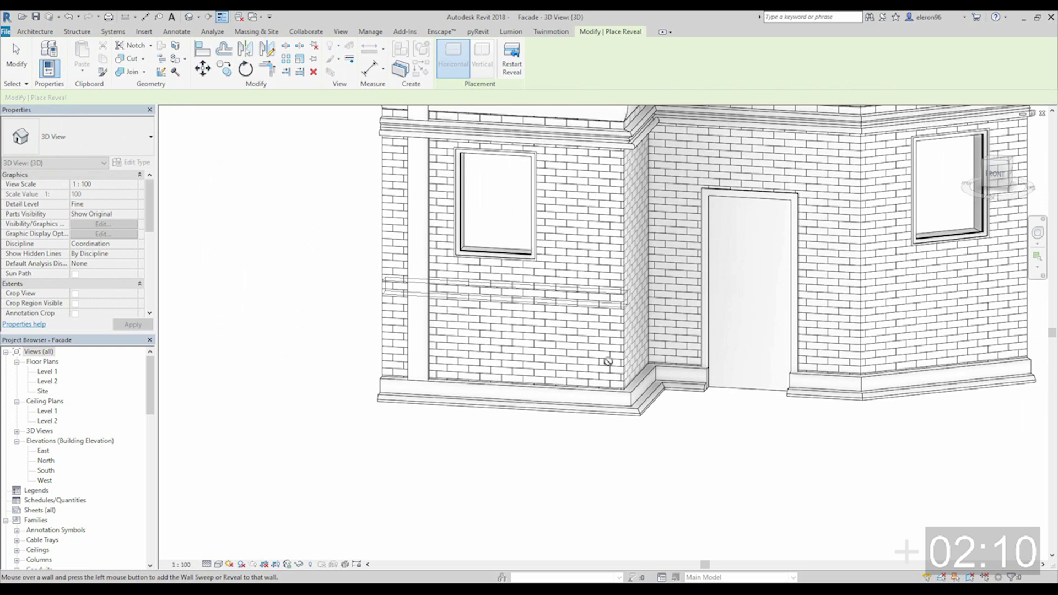
pyautogui.click(636, 305)
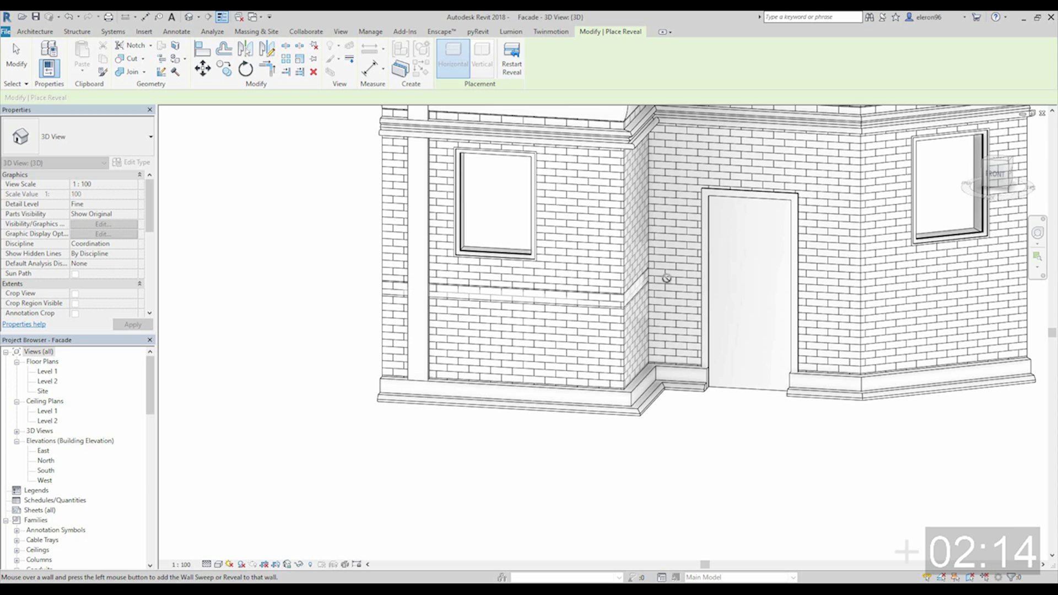
pyautogui.moveTo(659, 272); pyautogui.dragTo(559, 290, button='middle')
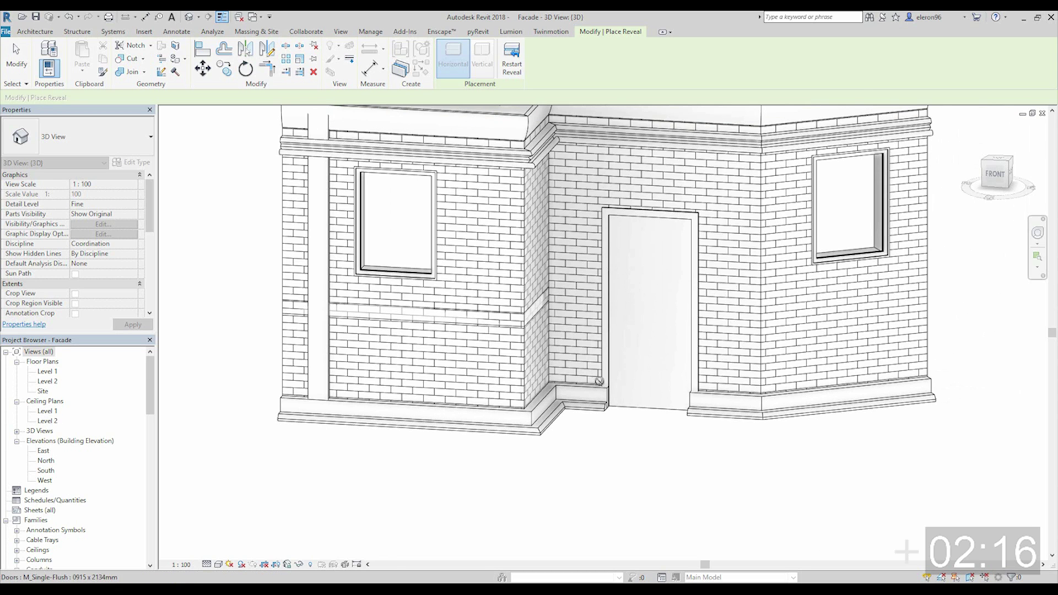
pyautogui.press('Escape')
# Step: Join the horizontal reveal with the vertical rectangular wall sweep that crosses it
pyautogui.scroll(2, 428, 310)
pyautogui.keyDown('shift'); pyautogui.moveTo(428, 309); pyautogui.dragTo(523, 344, button='middle'); pyautogui.keyUp('shift')
pyautogui.keyDown('shift'); pyautogui.moveTo(645, 529); pyautogui.dragTo(682, 505, button='middle'); pyautogui.keyUp('shift')
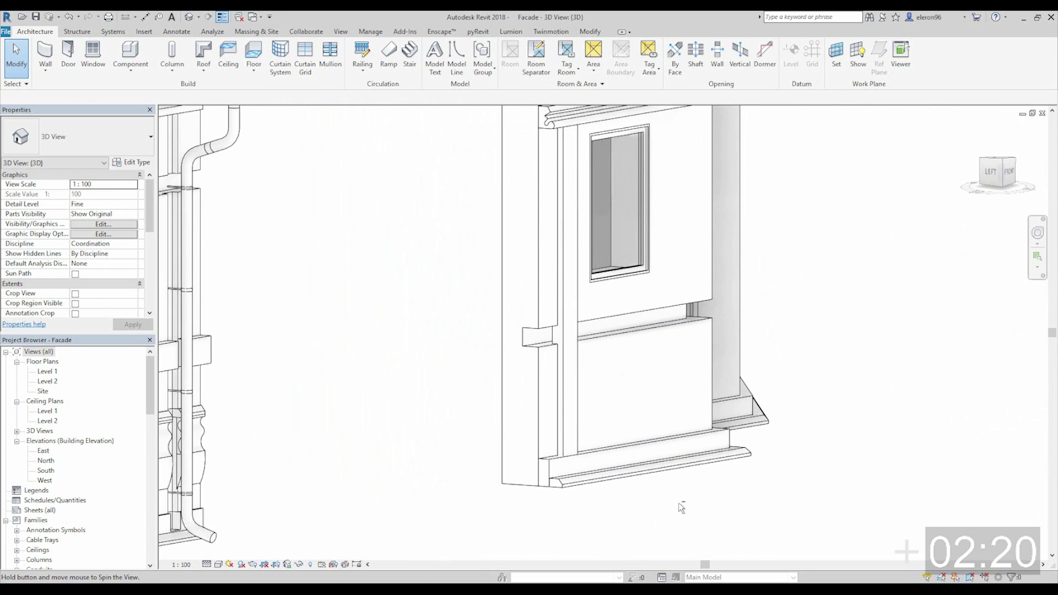
pyautogui.scroll(1, 584, 349)
pyautogui.scroll(2, 583, 349)
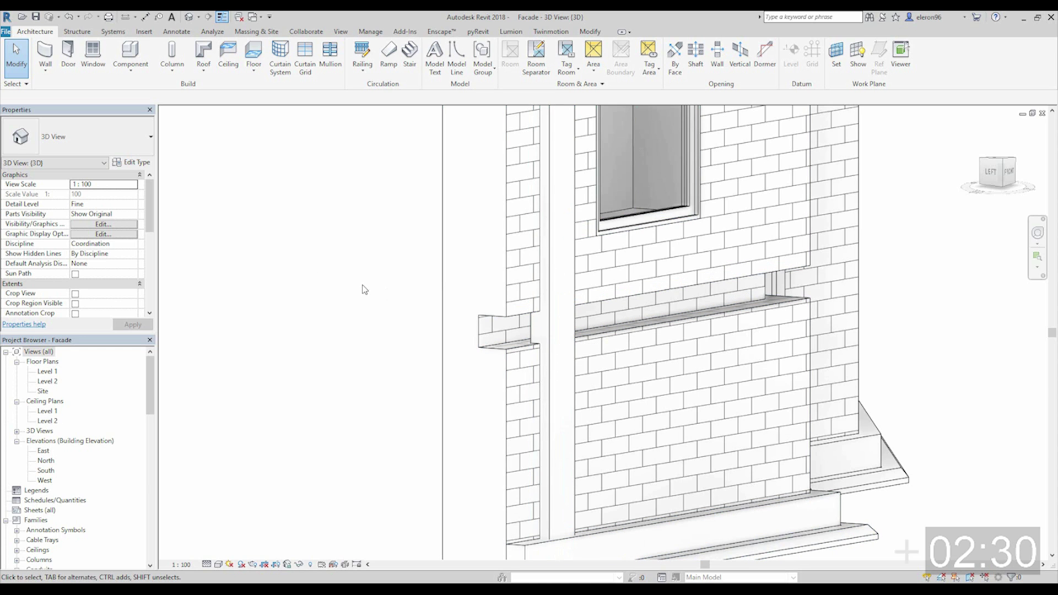
pyautogui.press('Tab')
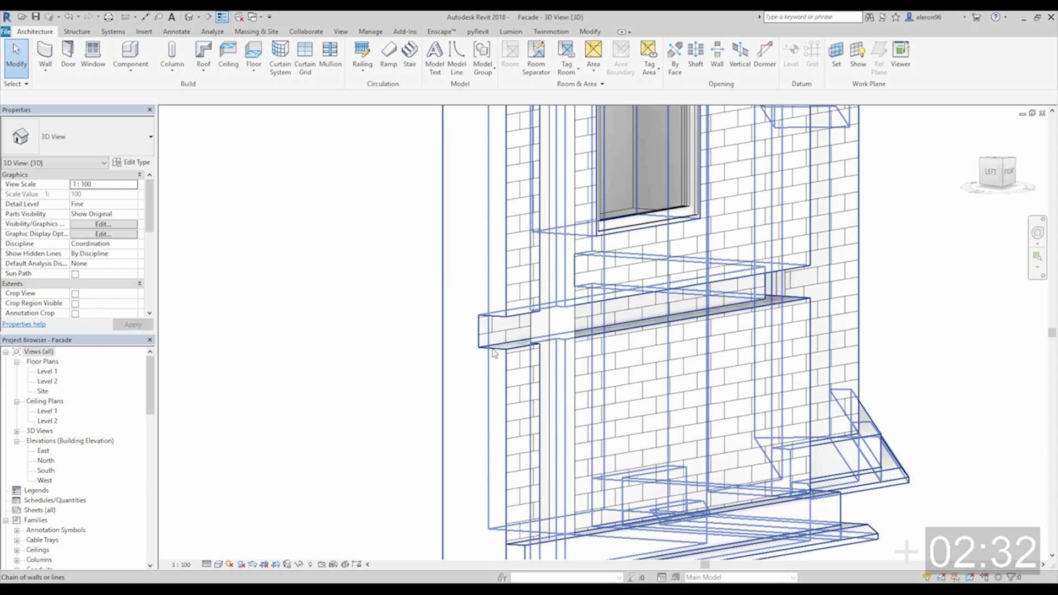
pyautogui.click(506, 347)
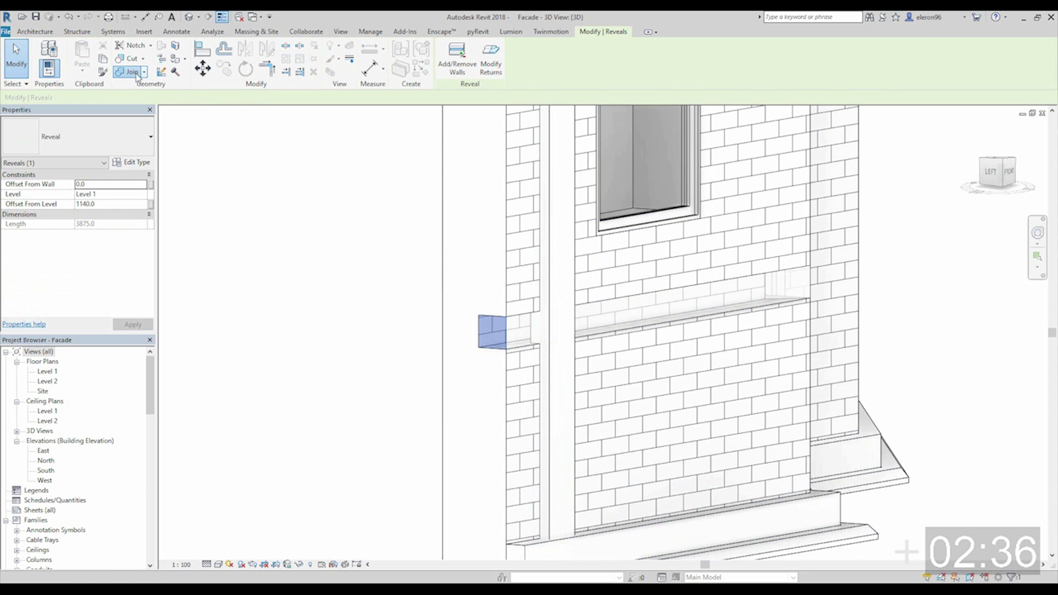
pyautogui.click(132, 71)
pyautogui.click(550, 333)
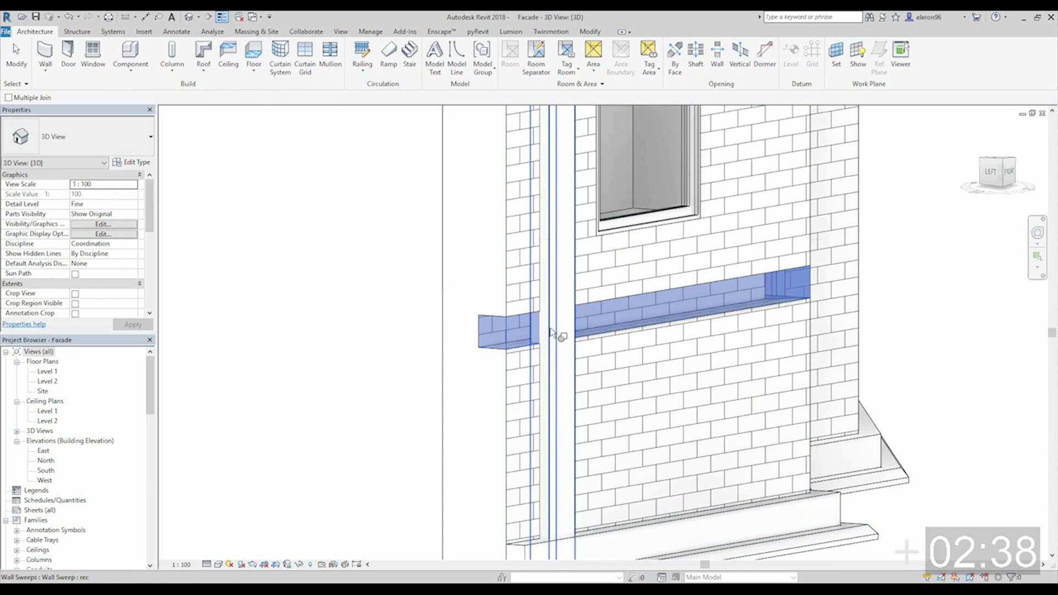
pyautogui.click(549, 330)
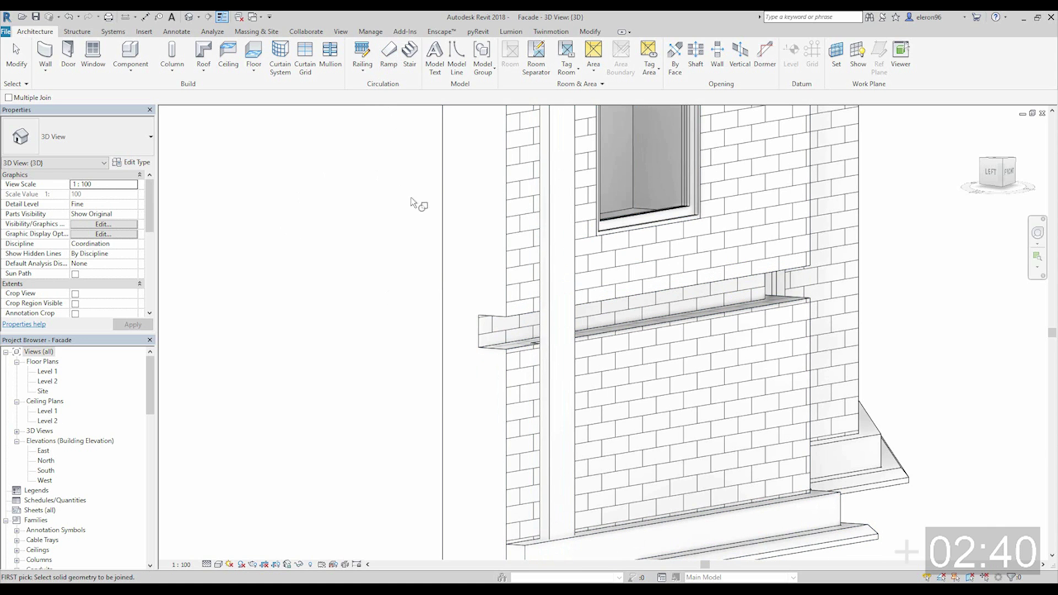
pyautogui.press('Escape')
# Step: Try an Offset From Wall of 250 mm on the reveal and undo the change
pyautogui.moveTo(451, 295); pyautogui.dragTo(353, 273, button='middle')
pyautogui.scroll(2, 599, 309)
pyautogui.scroll(1, 600, 312)
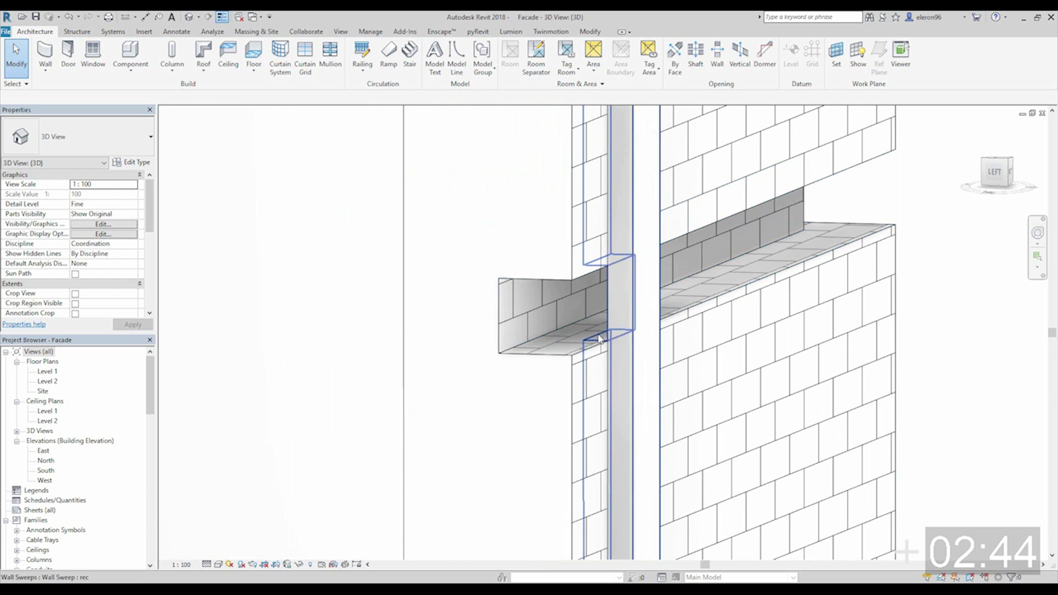
pyautogui.click(571, 355)
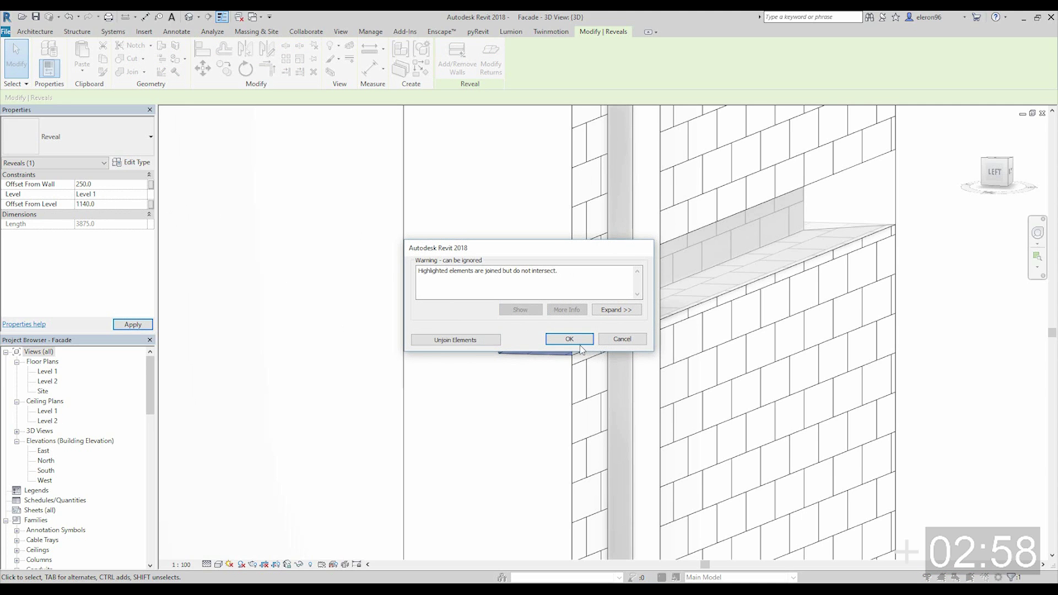
pyautogui.click(493, 343)
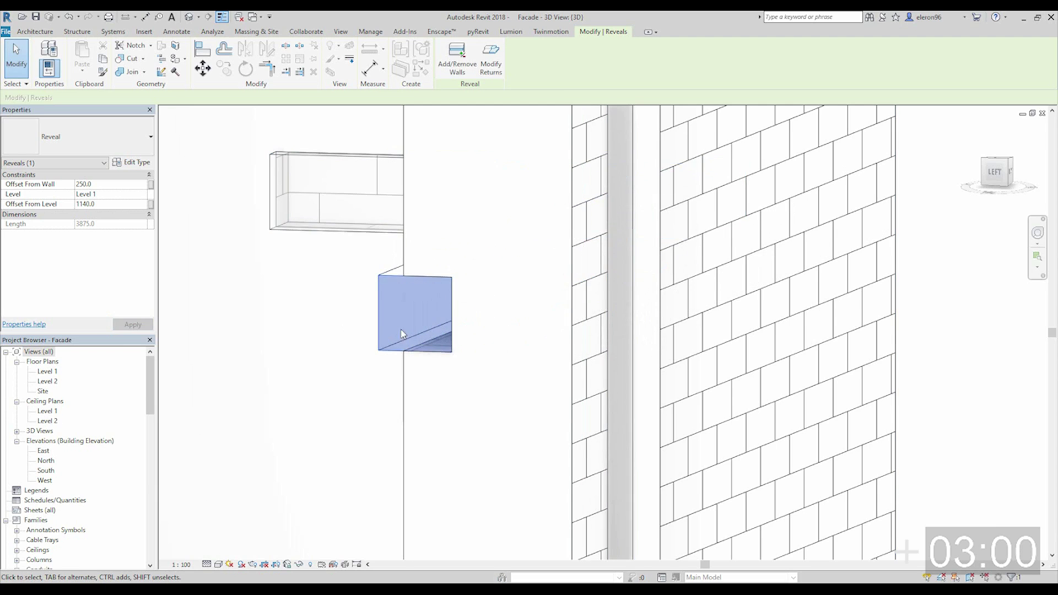
pyautogui.scroll(-2, 279, 359)
pyautogui.hotkey('ctrl', 'z')
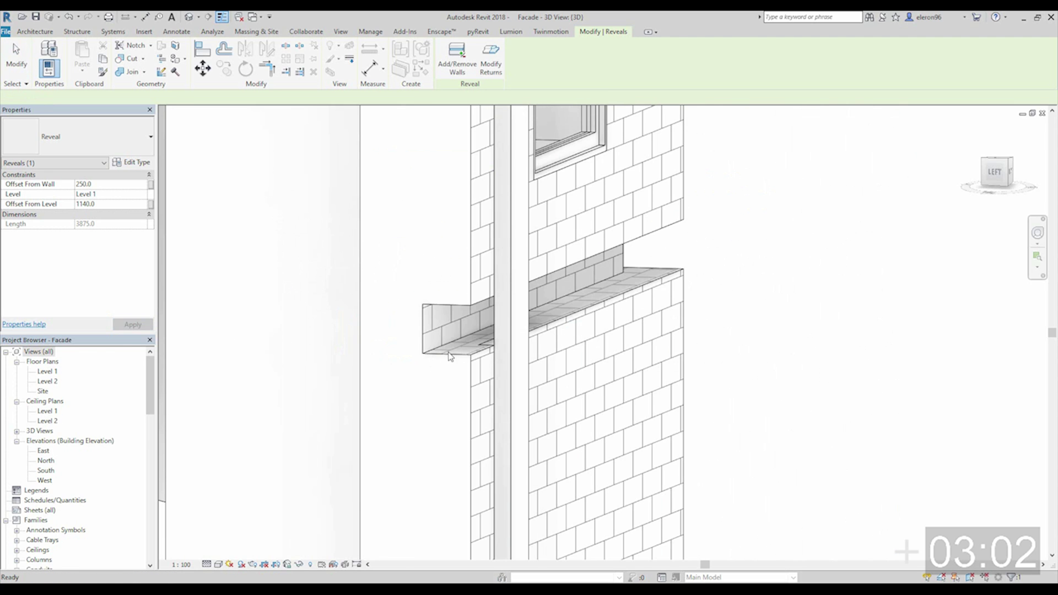
# Step: Set the reveal's Offset From Wall to -100 mm
pyautogui.click(447, 353)
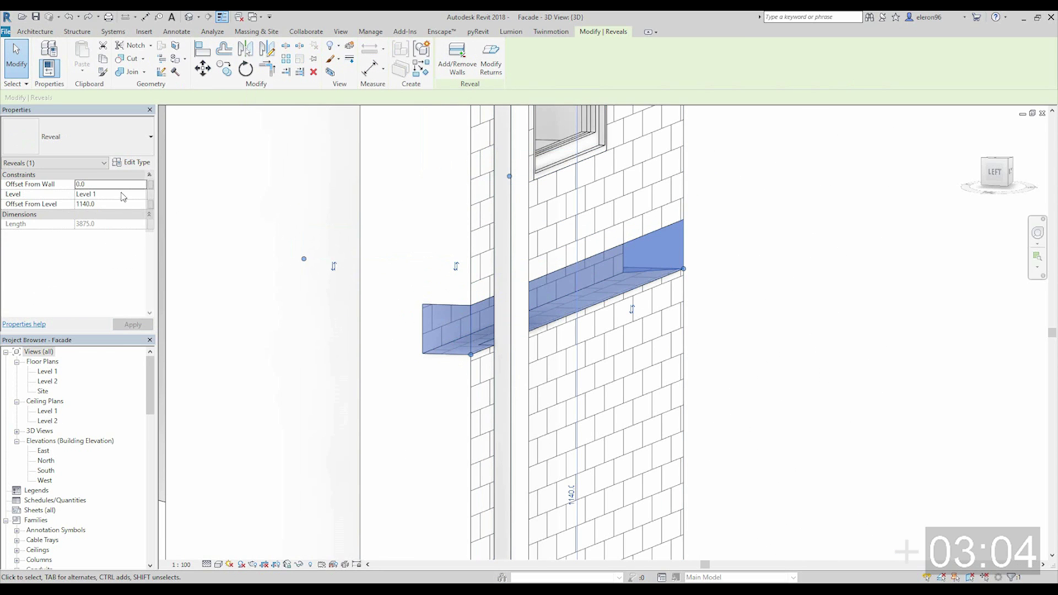
pyautogui.click(123, 184)
pyautogui.write('-250')
pyautogui.press('Return')
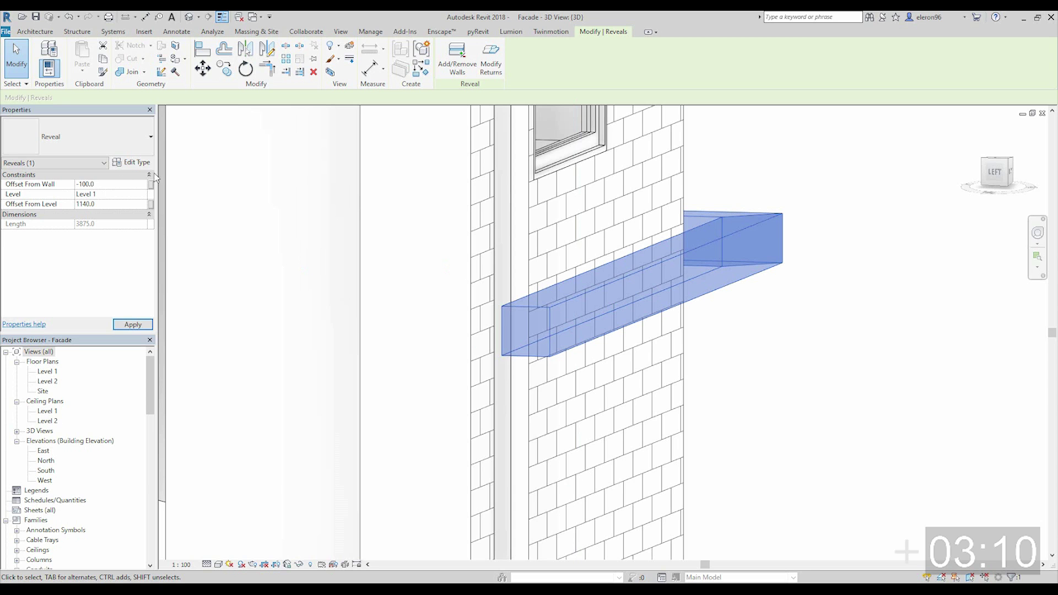
pyautogui.click(250, 285)
# Step: Examine the offset reveal from the side and front, including how it cuts the vertical sweep and turns the corner
pyautogui.scroll(-2, 268, 287)
pyautogui.keyDown('shift'); pyautogui.moveTo(340, 278); pyautogui.dragTo(493, 333, button='middle'); pyautogui.keyUp('shift')
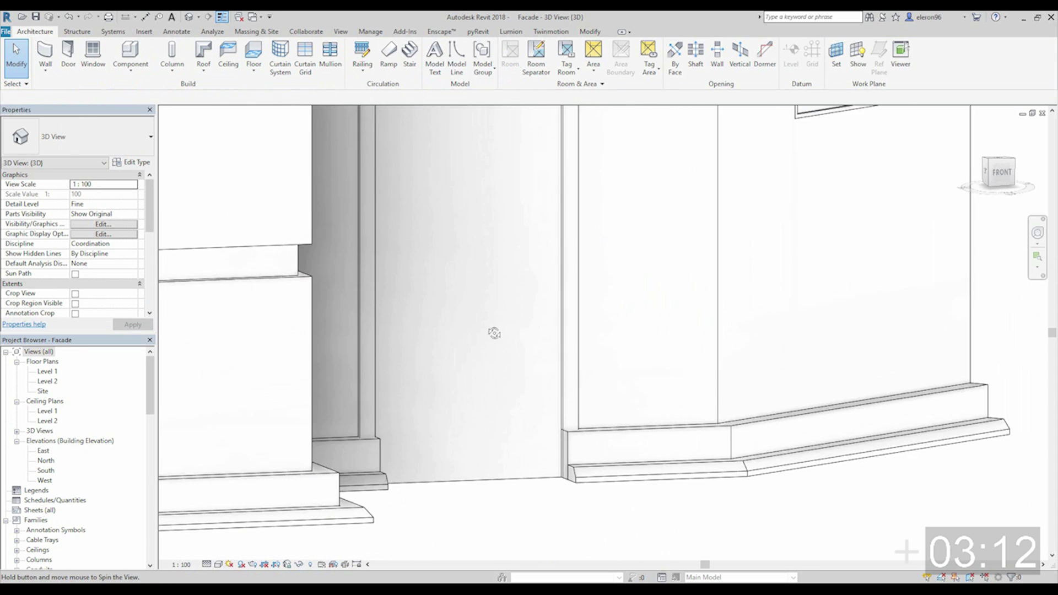
pyautogui.moveTo(405, 318); pyautogui.dragTo(734, 307, button='middle')
pyautogui.moveTo(462, 279); pyautogui.dragTo(697, 290, button='middle')
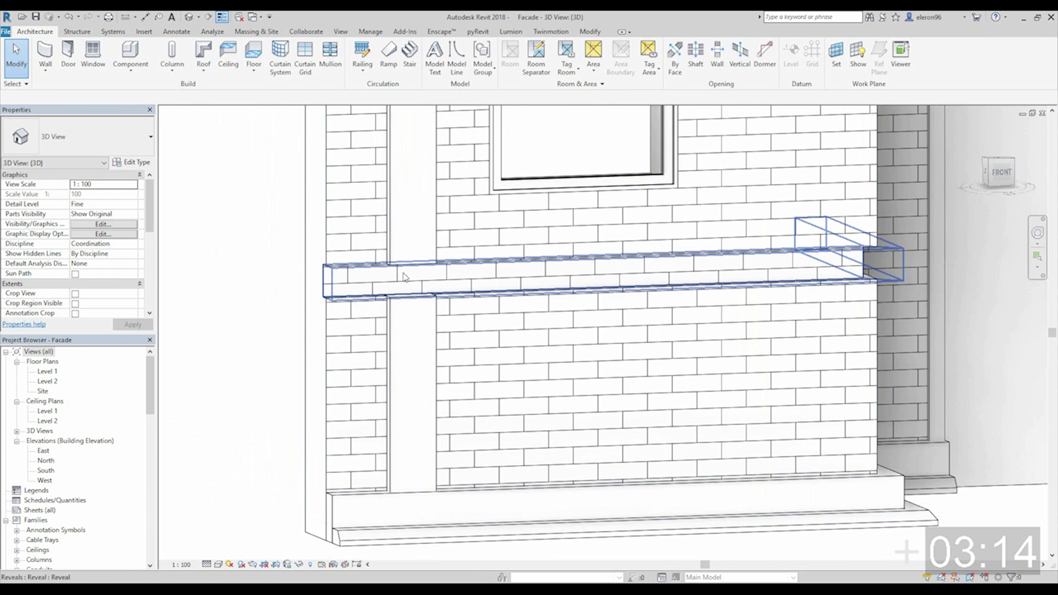
pyautogui.scroll(-3, 386, 315)
pyautogui.moveTo(488, 323)
pyautogui.keyDown('shift'); pyautogui.mouseDown(button='middle')
pyautogui.moveTo(694, 340)
pyautogui.moveTo(631, 349)
pyautogui.moveTo(474, 338)
pyautogui.mouseUp(button='middle'); pyautogui.keyUp('shift')
pyautogui.scroll(3, 464, 330)
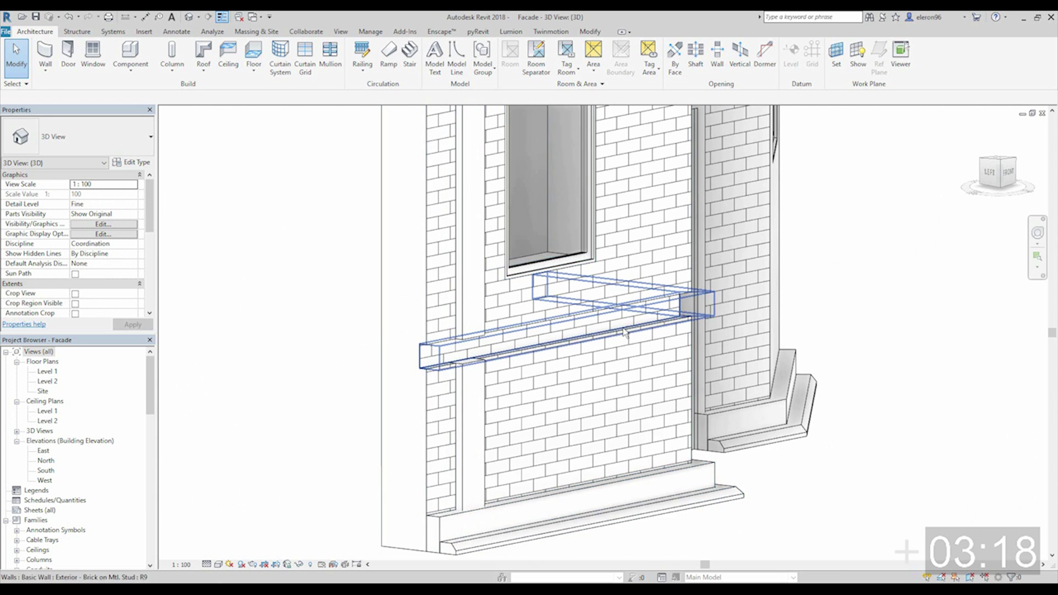
pyautogui.keyDown('shift'); pyautogui.moveTo(617, 331); pyautogui.dragTo(492, 349, button='middle'); pyautogui.keyUp('shift')
pyautogui.moveTo(492, 350); pyautogui.dragTo(536, 345, button='middle')
pyautogui.scroll(-3, 530, 359)
pyautogui.scroll(2, 523, 256)
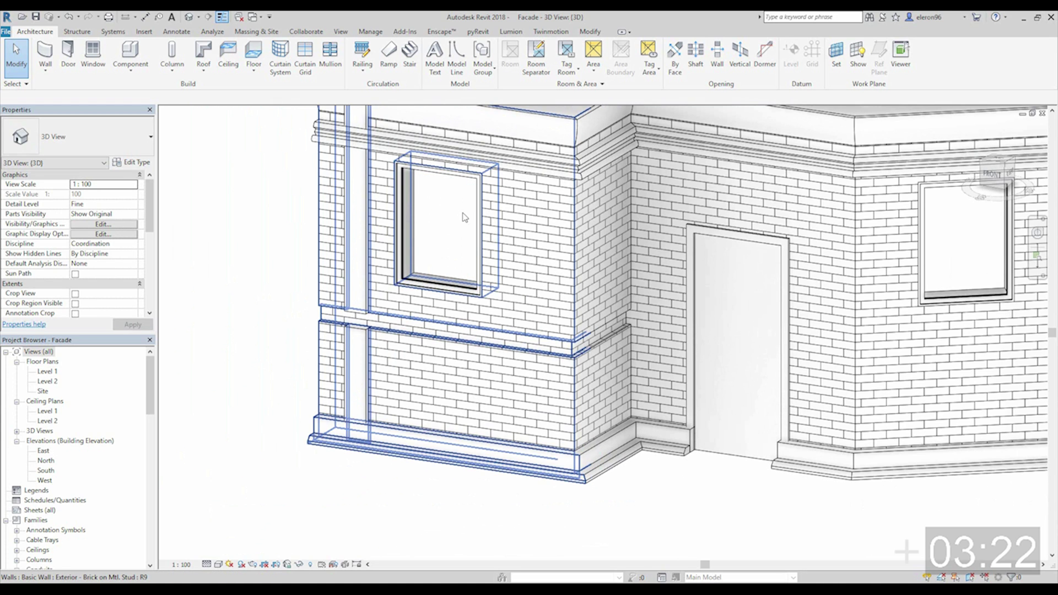
# Step: Place a horizontal New profile wall sweep about 740 mm above Level 1 on the front-left wall, below the reveal
pyautogui.click(45, 70)
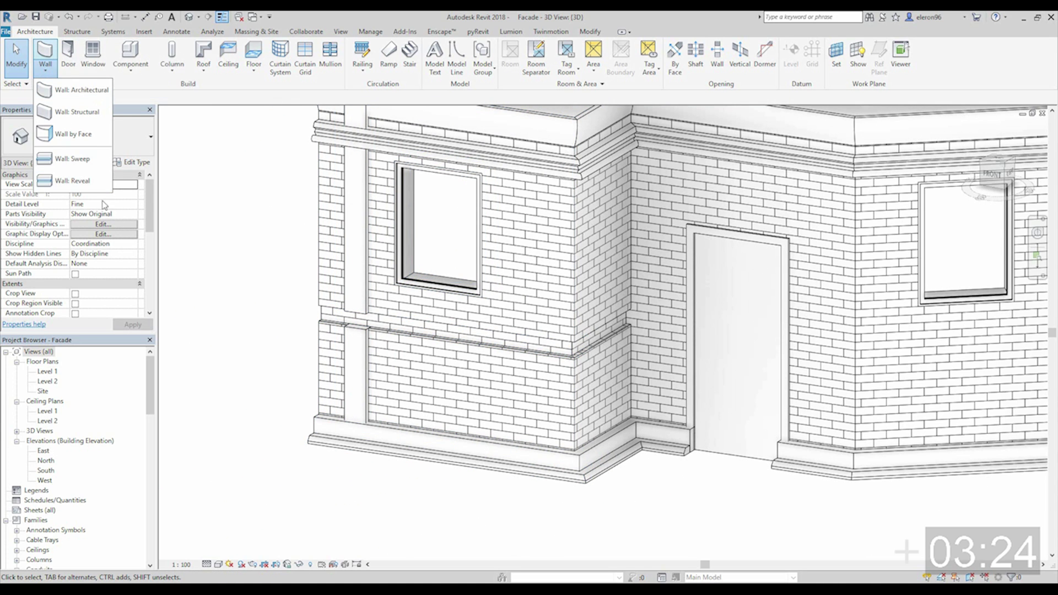
pyautogui.click(88, 160)
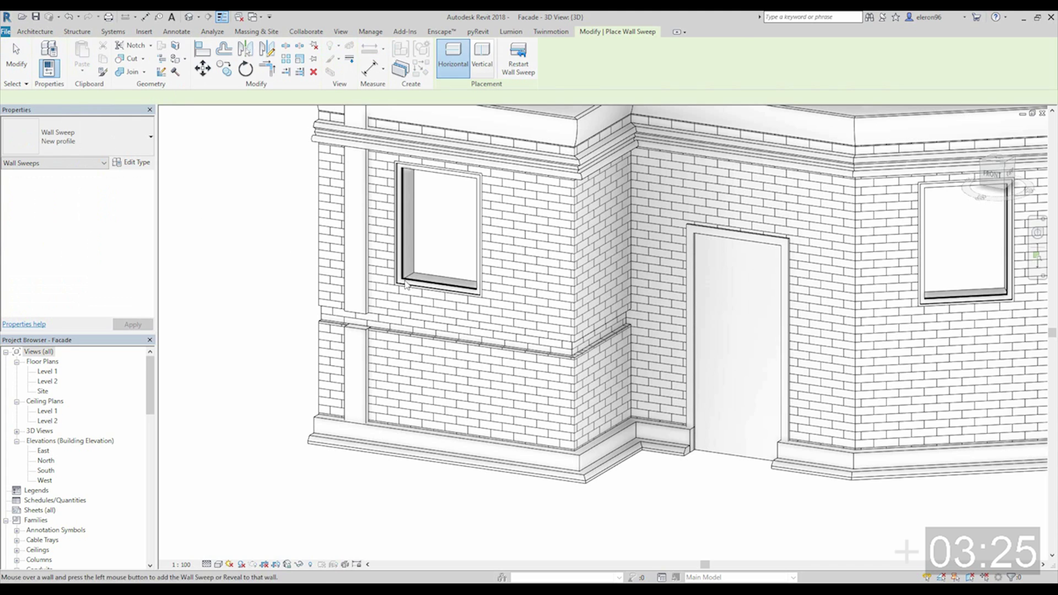
pyautogui.click(473, 366)
pyautogui.press('Escape')
pyautogui.press('Escape')
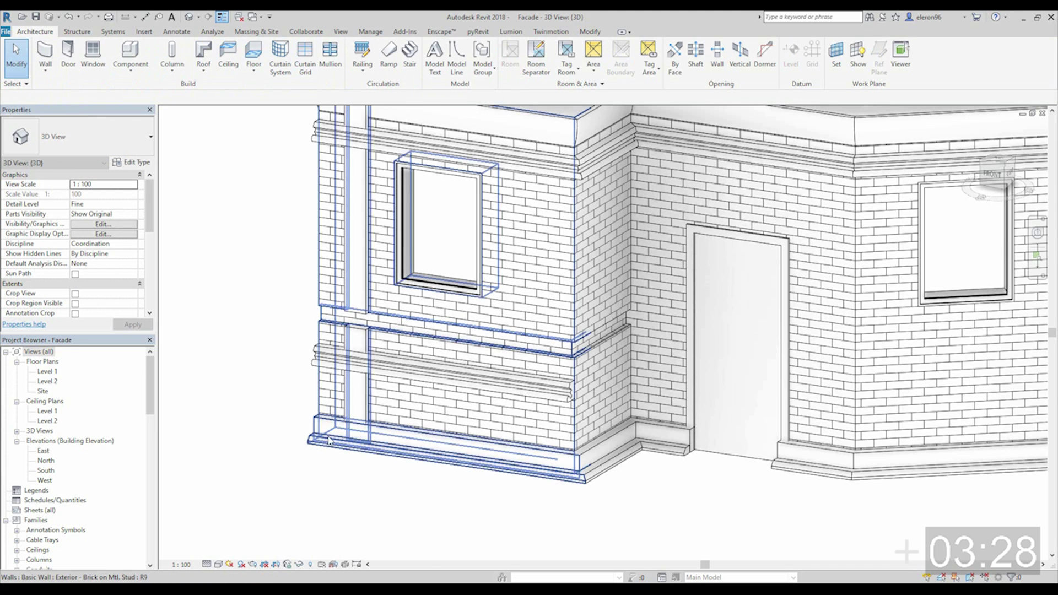
# Step: Shorten the new wall sweep from both ends to a short piece roughly beneath the left window
pyautogui.click(396, 380)
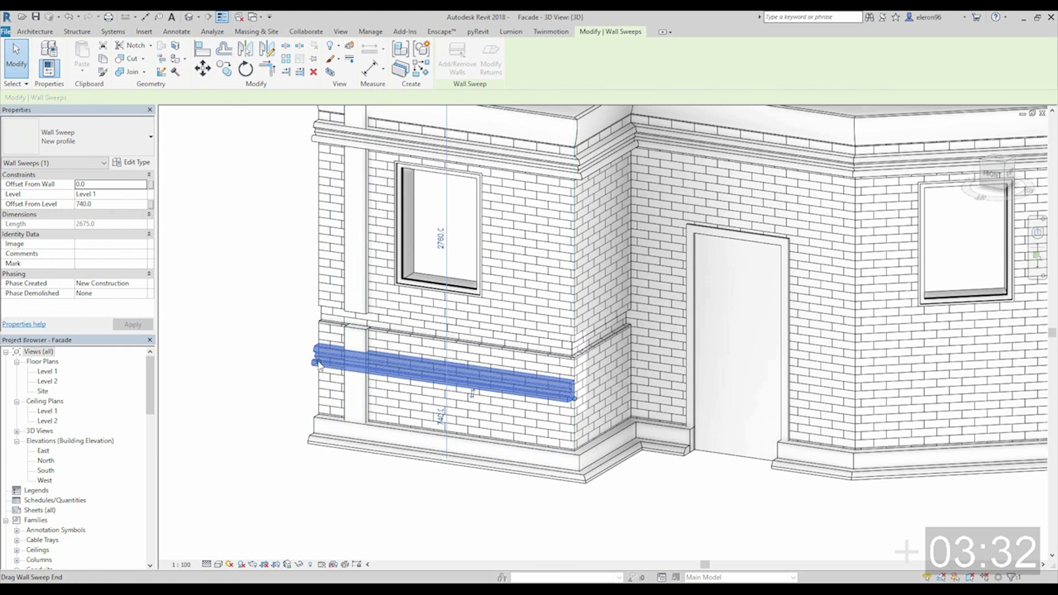
pyautogui.moveTo(319, 362); pyautogui.dragTo(436, 447)
pyautogui.moveTo(340, 437); pyautogui.dragTo(306, 433)
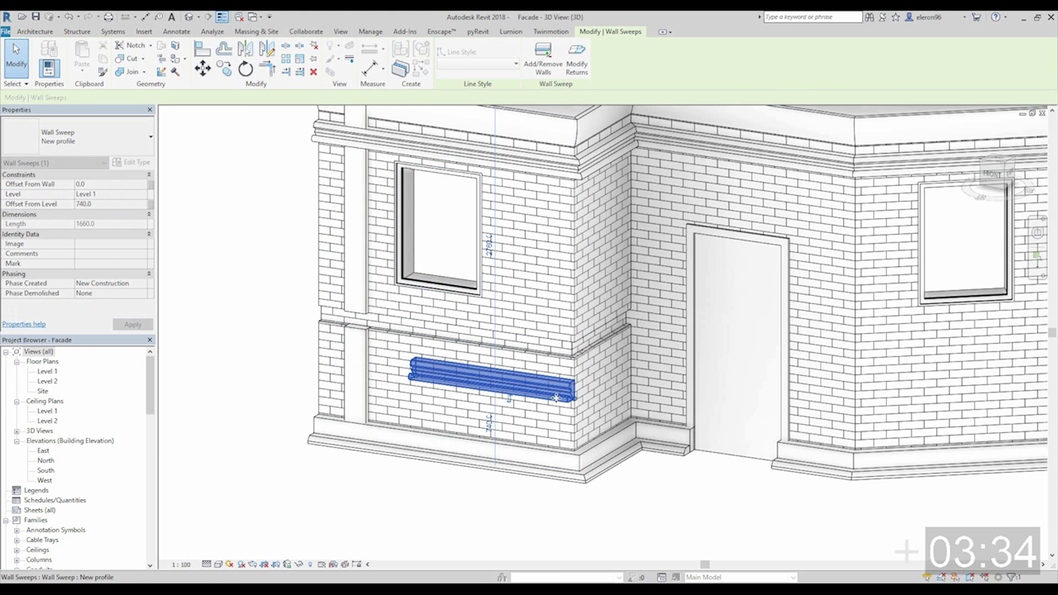
pyautogui.moveTo(578, 401); pyautogui.dragTo(442, 392)
pyautogui.scroll(2, 415, 314)
pyautogui.press('Escape')
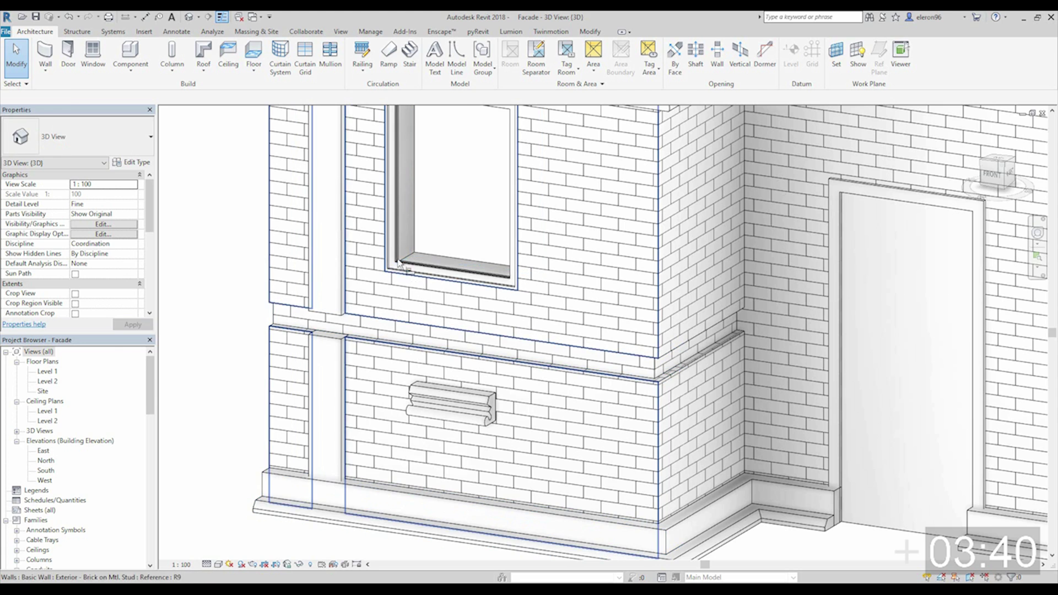
# Step: Align both ends of the short sweep with the inner left and right sides of the window above
pyautogui.press('l')
pyautogui.click(406, 225)
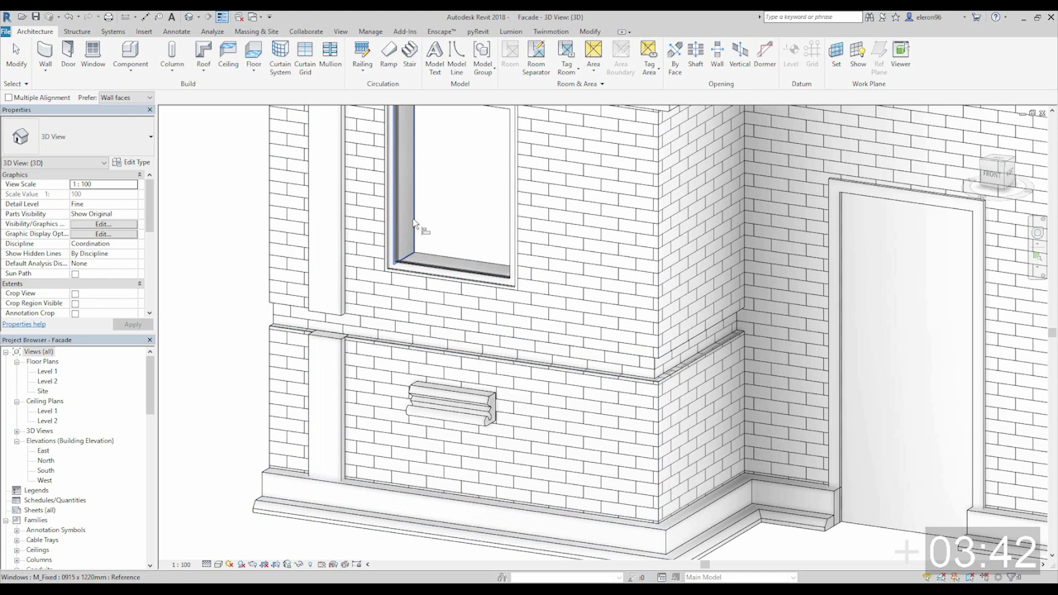
pyautogui.click(410, 395)
pyautogui.keyDown('shift'); pyautogui.moveTo(465, 355); pyautogui.dragTo(691, 341, button='middle'); pyautogui.keyUp('shift')
pyautogui.click(472, 213)
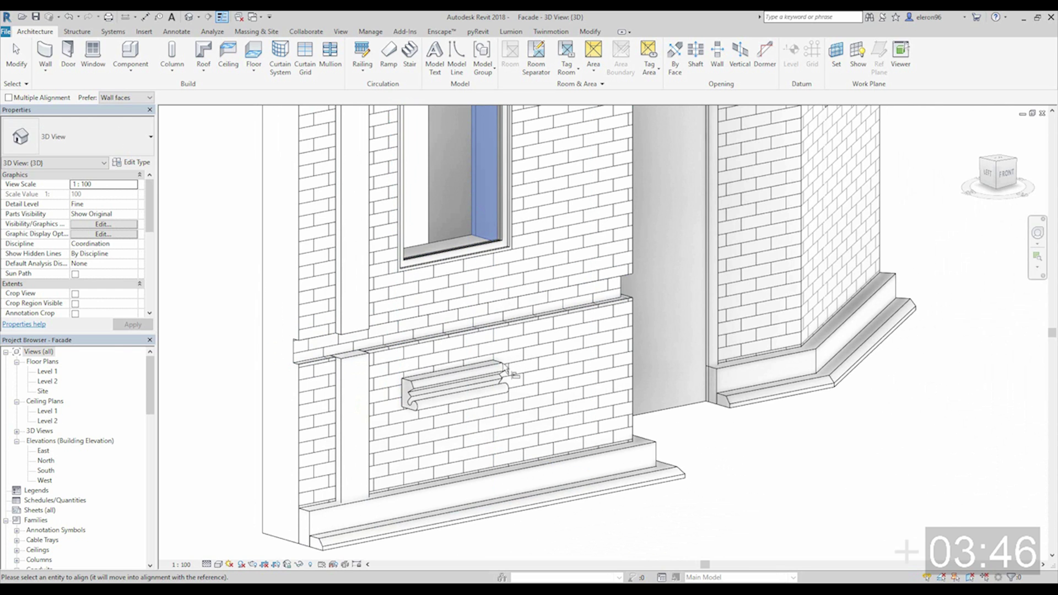
pyautogui.click(502, 365)
# Step: Align the top of the short sweep with the bottom edge of the window frame to form a sill
pyautogui.keyDown('shift'); pyautogui.moveTo(595, 353); pyautogui.dragTo(426, 282, button='middle'); pyautogui.keyUp('shift')
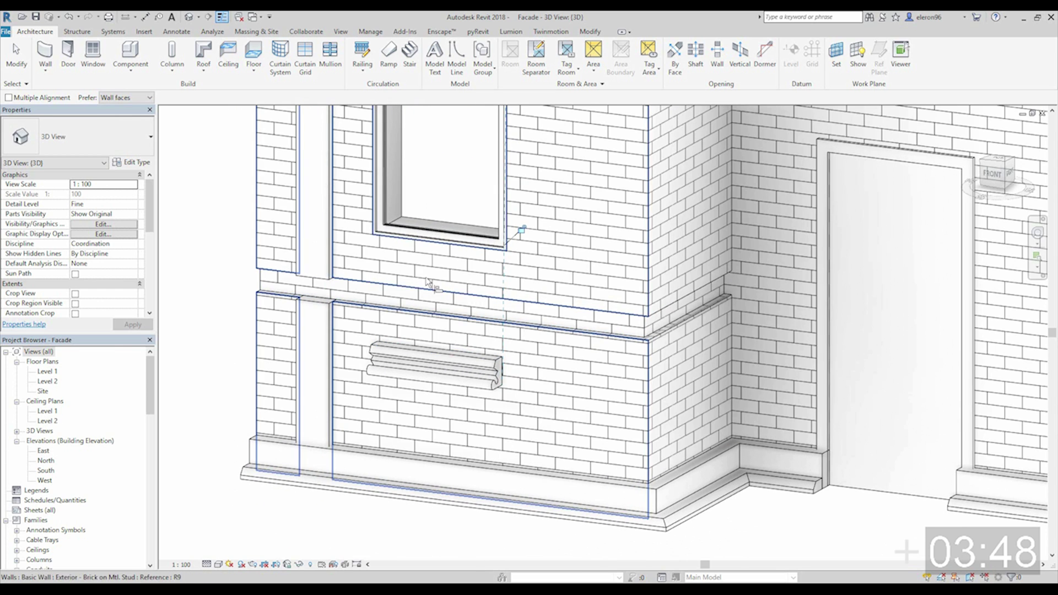
pyautogui.click(441, 244)
pyautogui.click(434, 350)
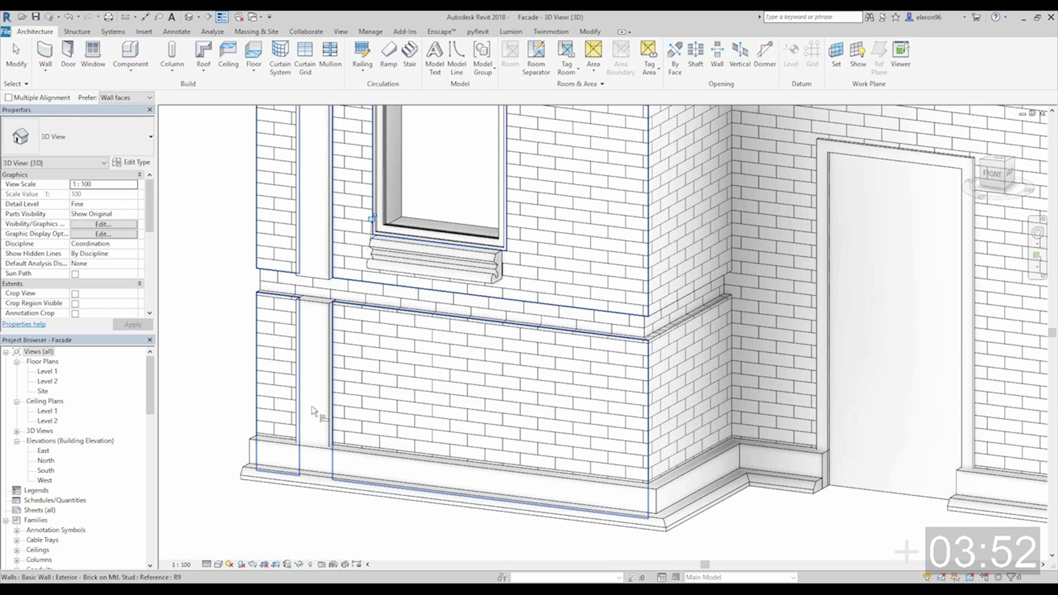
# Step: Start modifying the returns of the sill sweep below the window, using the Return option with an angle of 65°
pyautogui.moveTo(312, 410)
pyautogui.keyDown('shift'); pyautogui.mouseDown(button='middle')
pyautogui.moveTo(524, 361)
pyautogui.moveTo(576, 325)
pyautogui.moveTo(474, 309)
pyautogui.moveTo(384, 315)
pyautogui.moveTo(499, 325)
pyautogui.mouseUp(button='middle'); pyautogui.keyUp('shift')
pyautogui.scroll(3, 479, 327)
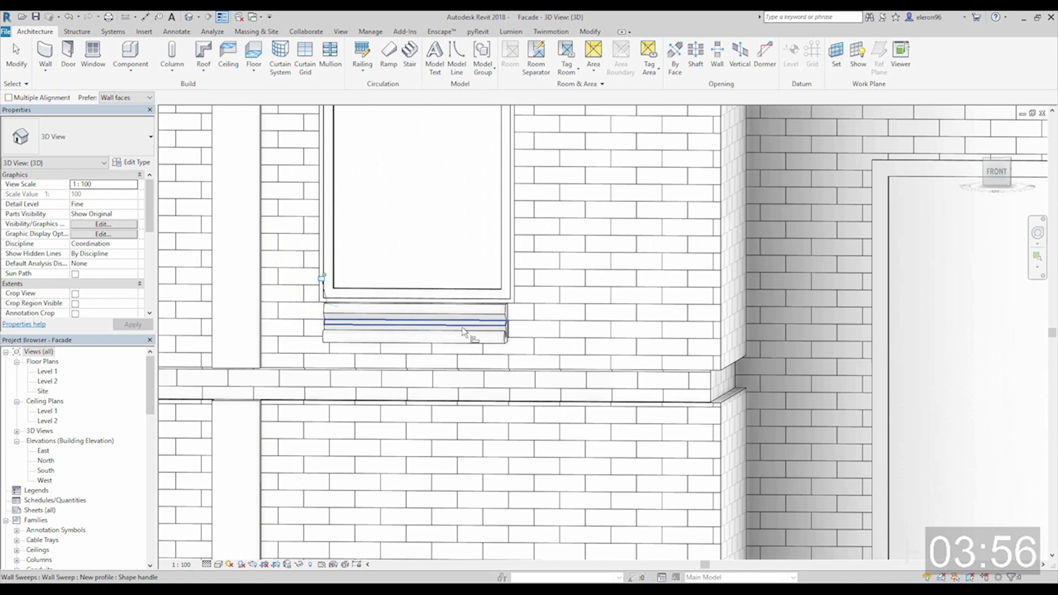
pyautogui.click(469, 341)
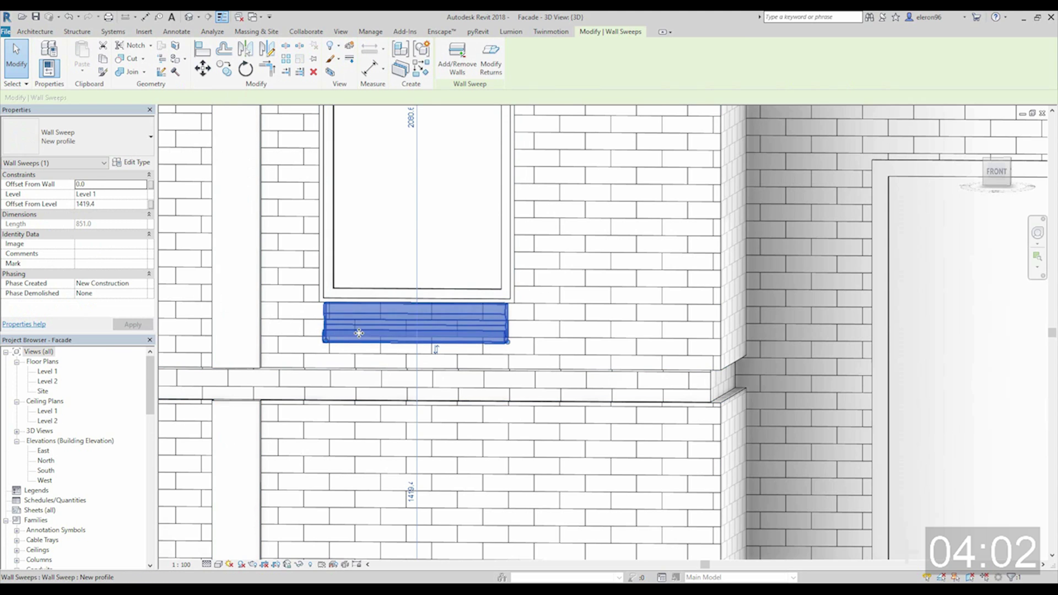
pyautogui.click(500, 56)
pyautogui.click(192, 98)
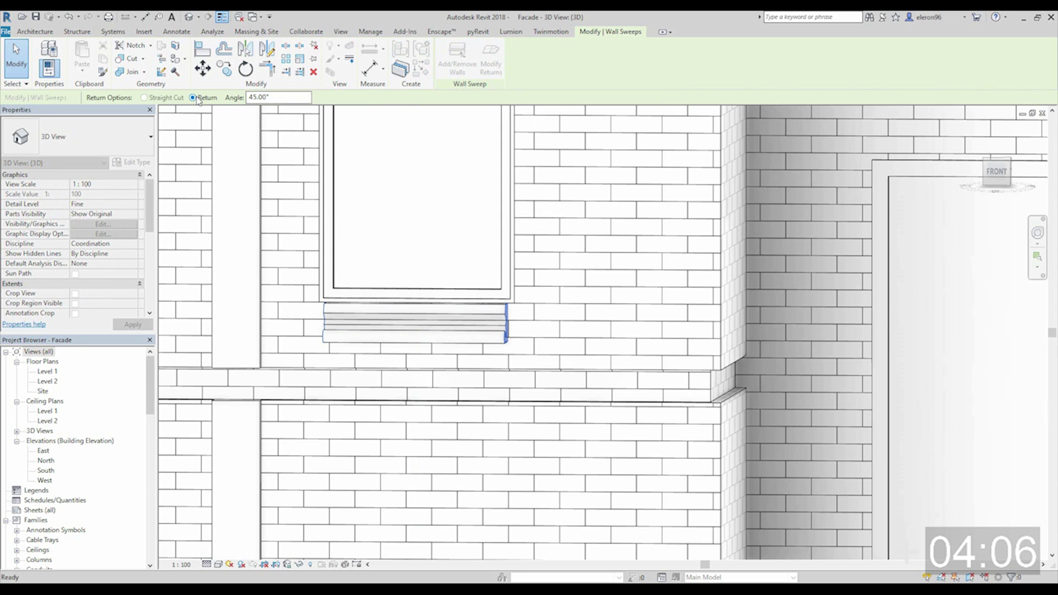
pyautogui.doubleClick(271, 98)
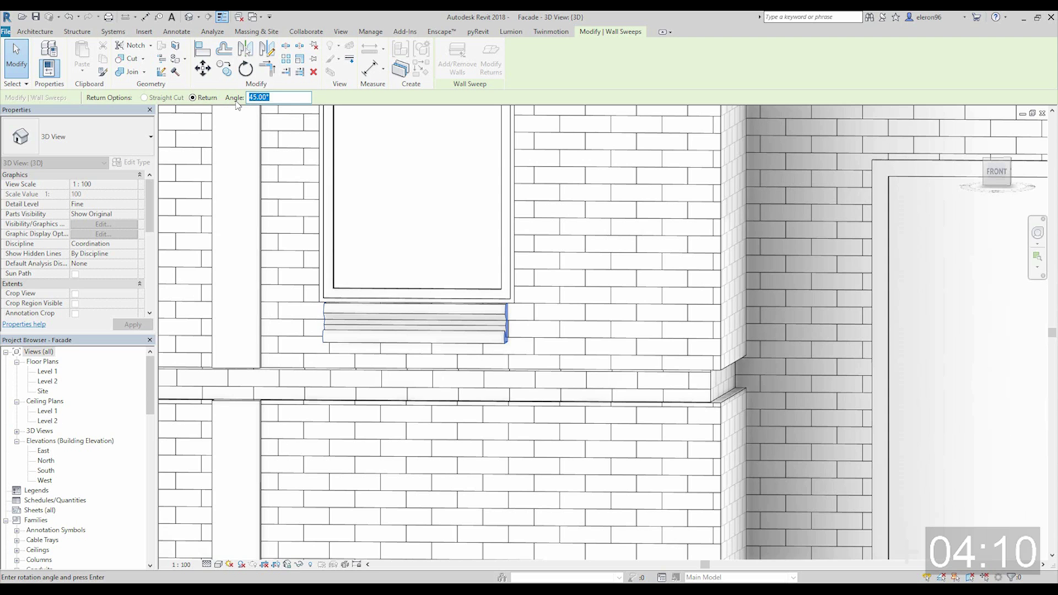
pyautogui.write('65')
pyautogui.press('Return')
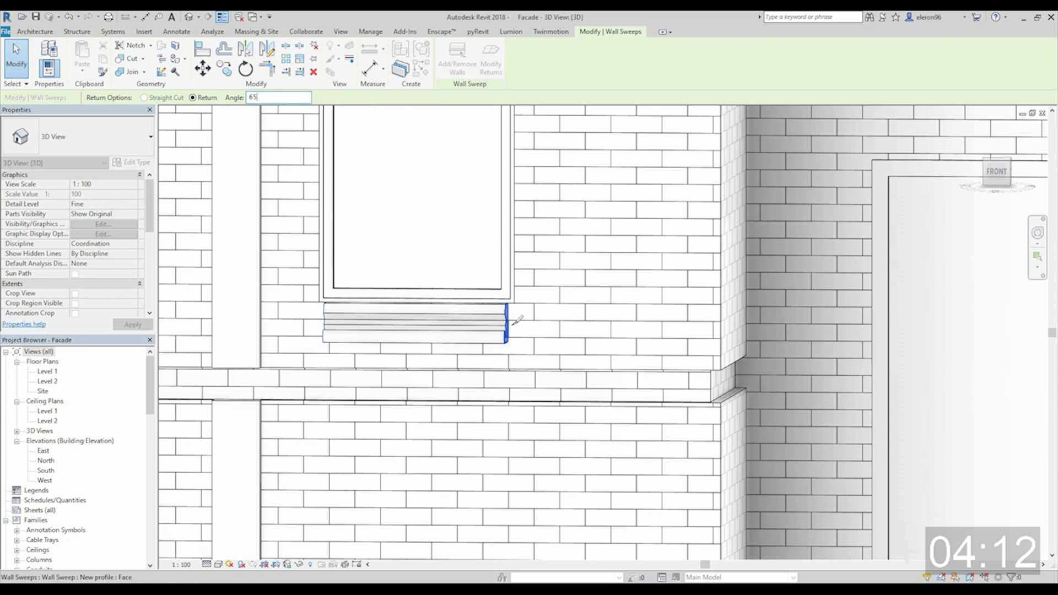
# Step: Apply the angled return to both the right and left ends of the window sill sweep
pyautogui.click(506, 325)
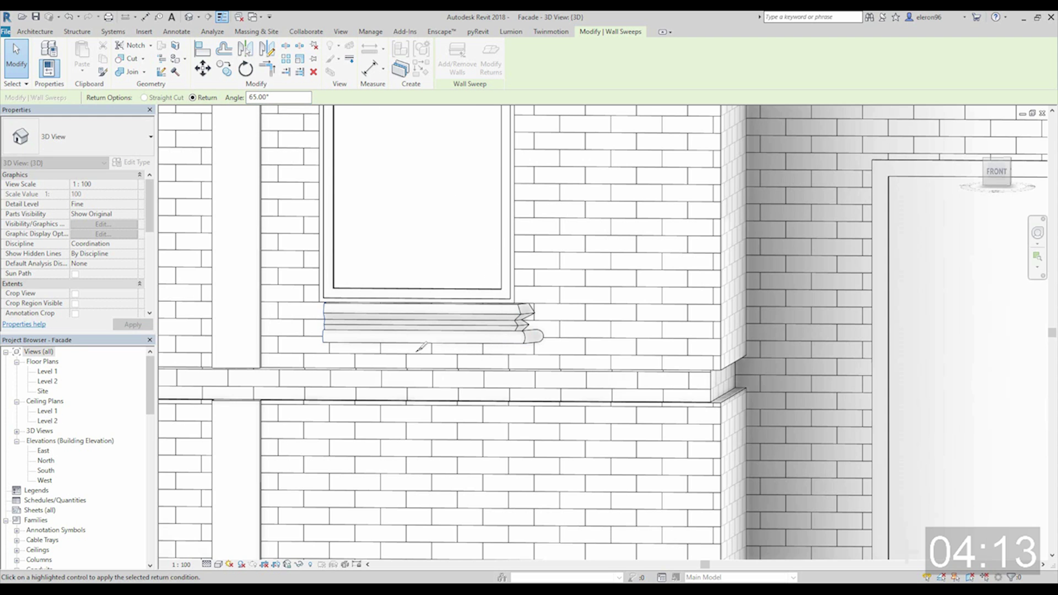
pyautogui.click(324, 331)
pyautogui.keyDown('shift'); pyautogui.moveTo(383, 354); pyautogui.dragTo(537, 481, button='middle'); pyautogui.keyUp('shift')
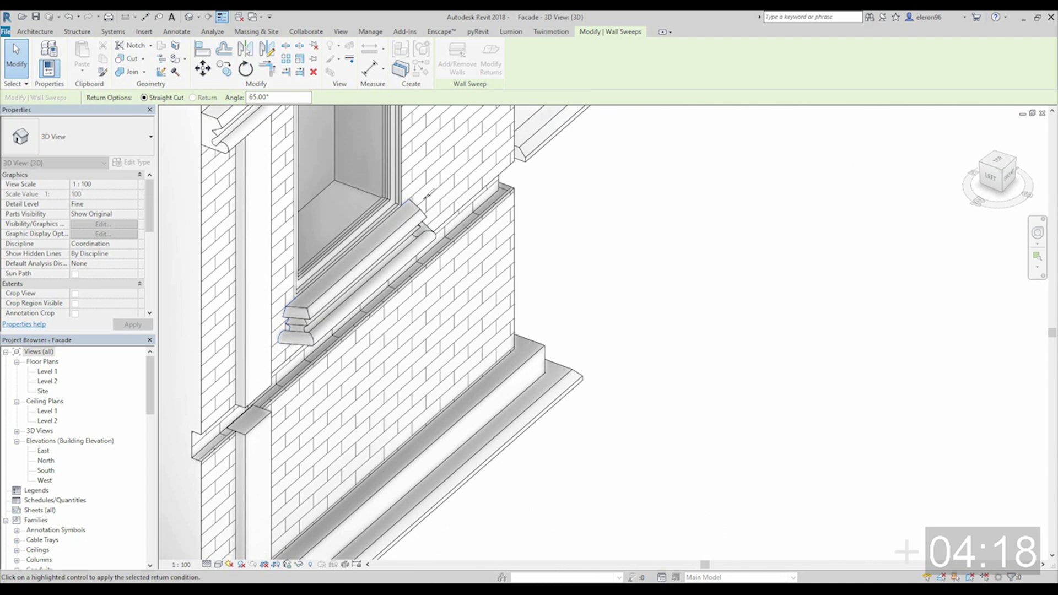
pyautogui.keyDown('shift'); pyautogui.moveTo(427, 194); pyautogui.dragTo(388, 135, button='middle'); pyautogui.keyUp('shift')
pyautogui.press('Escape')
pyautogui.press('Escape')
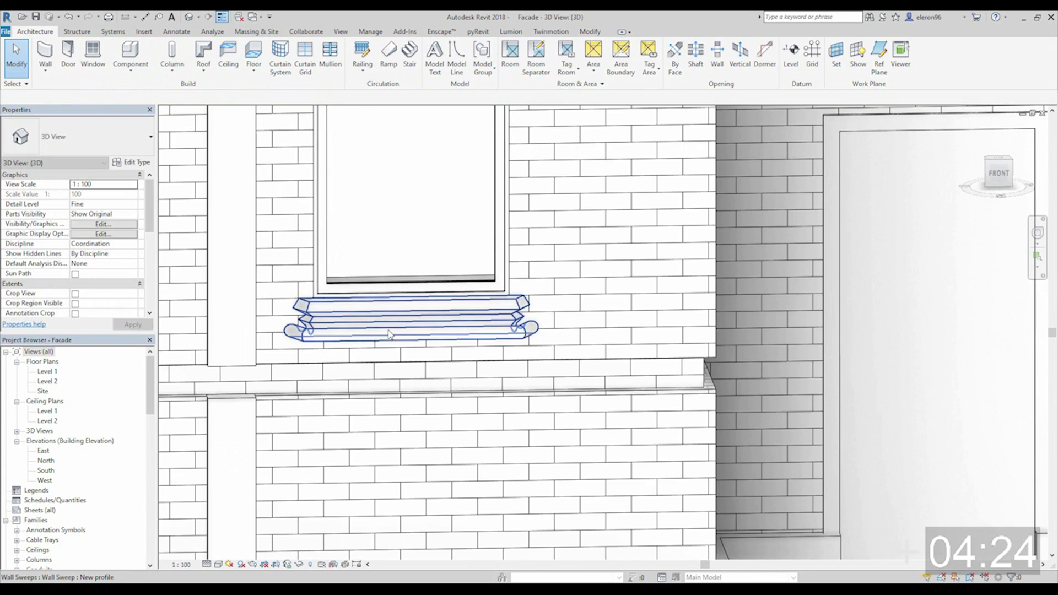
pyautogui.click(388, 331)
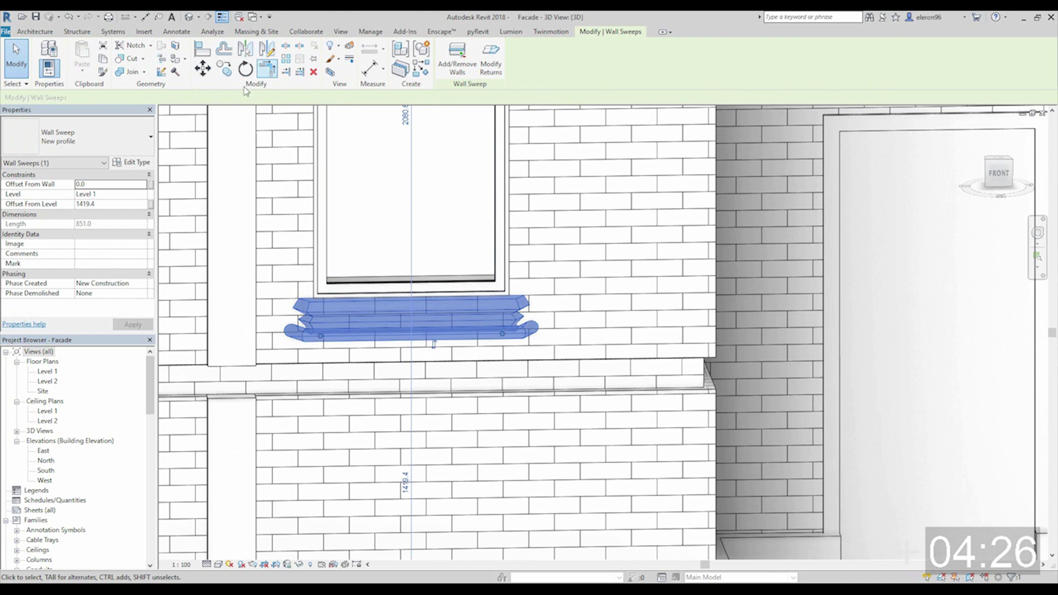
pyautogui.click(245, 48)
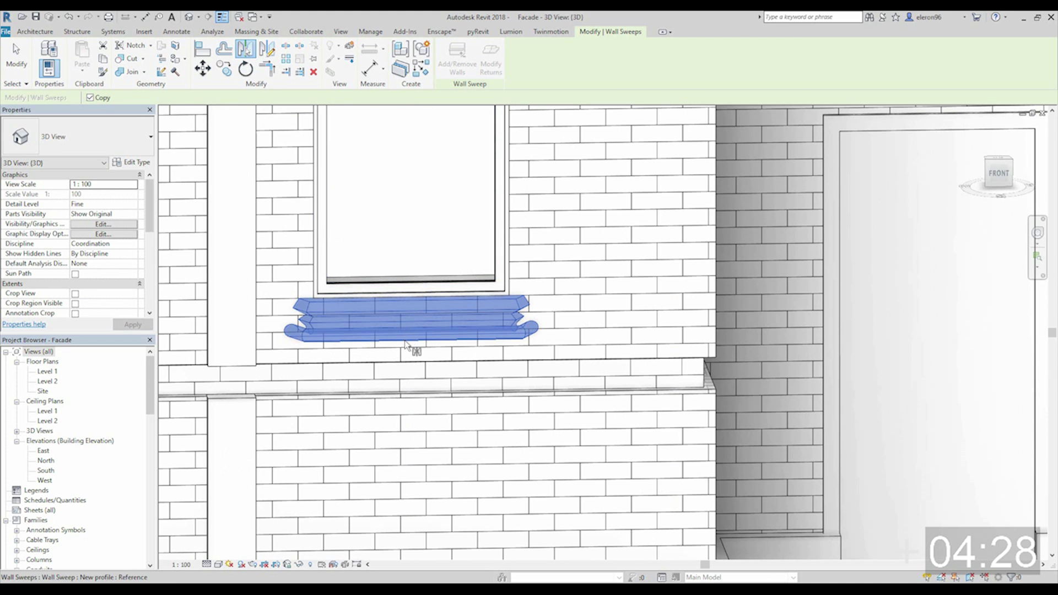
pyautogui.keyDown('shift'); pyautogui.moveTo(407, 341); pyautogui.dragTo(421, 310, button='middle'); pyautogui.keyUp('shift')
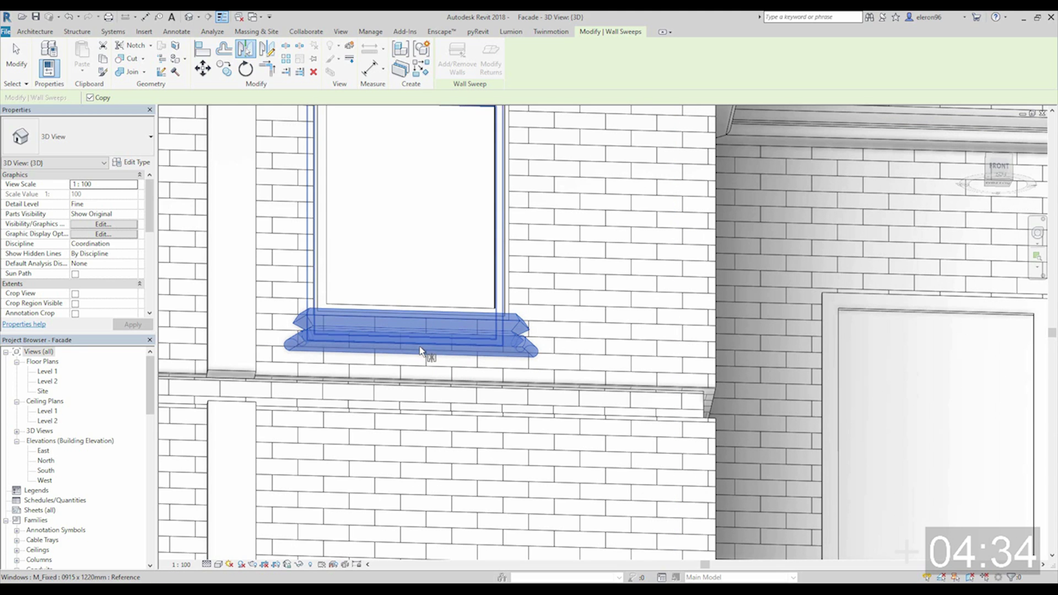
pyautogui.press('Escape')
pyautogui.press('Escape')
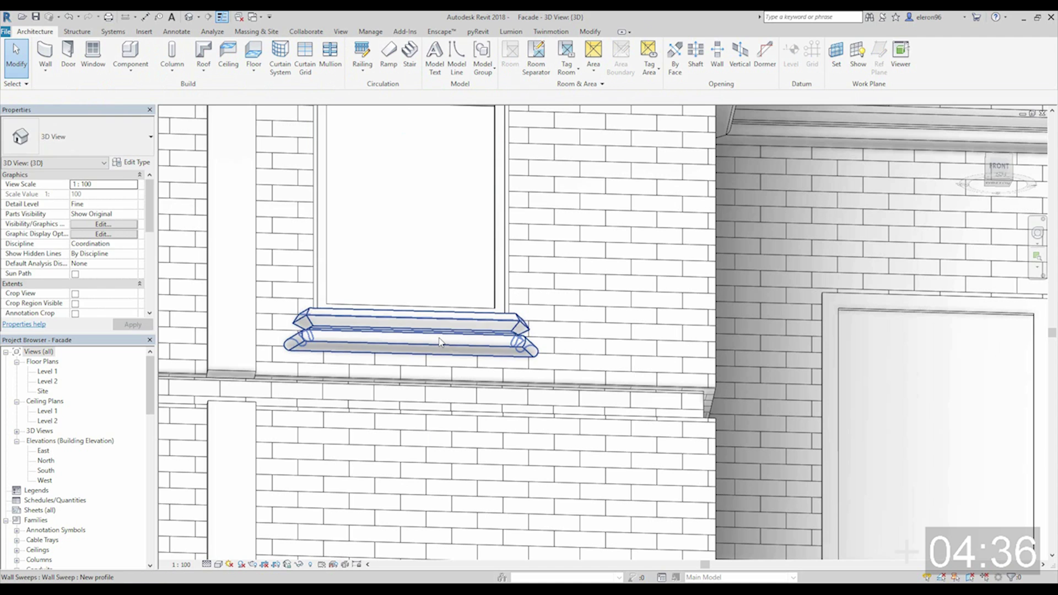
# Step: Flip the sill sweep upside down and realign its top with the bottom edge of the window frame
pyautogui.click(440, 341)
pyautogui.moveTo(433, 376)
pyautogui.keyDown('shift'); pyautogui.mouseDown(button='middle')
pyautogui.moveTo(443, 382)
pyautogui.moveTo(418, 374)
pyautogui.mouseUp(button='middle'); pyautogui.keyUp('shift')
pyautogui.press('a')
pyautogui.press('l')
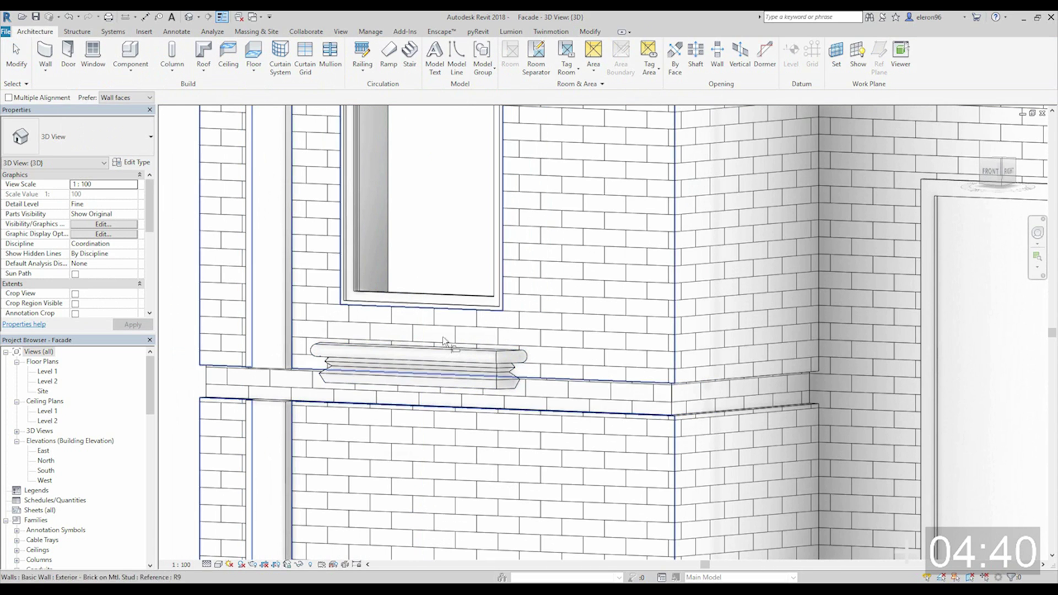
pyautogui.click(445, 334)
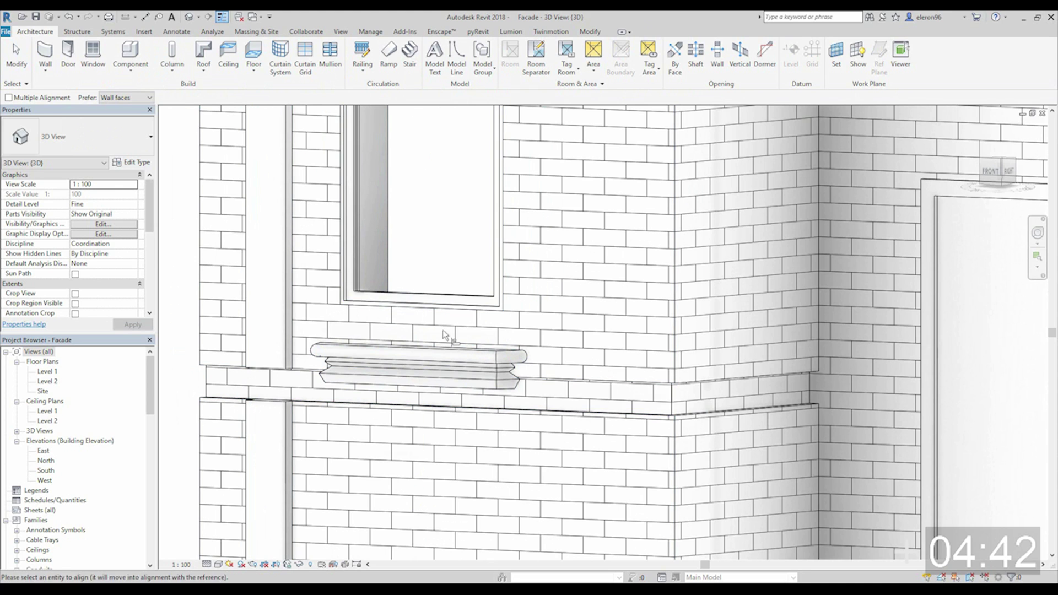
pyautogui.click(438, 352)
pyautogui.keyDown('shift'); pyautogui.moveTo(427, 382); pyautogui.dragTo(502, 388, button='middle'); pyautogui.keyUp('shift')
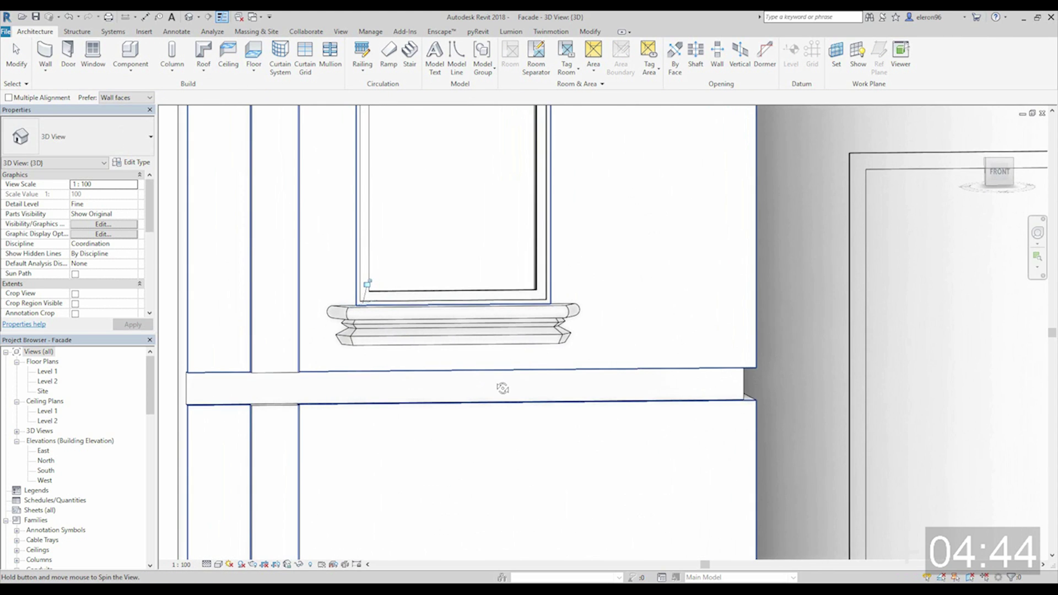
pyautogui.press('Escape')
pyautogui.scroll(-3, 566, 288)
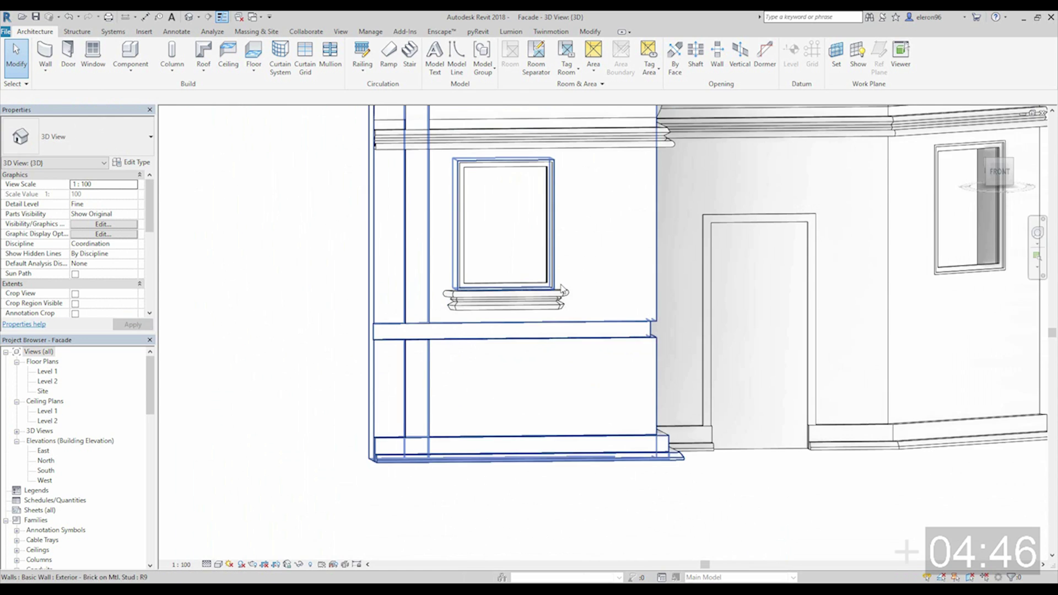
# Step: Examine the window sill, the wall sweeps and the corner downpipe on the brick facade from several sides
pyautogui.keyDown('shift'); pyautogui.moveTo(562, 290); pyautogui.dragTo(289, 360, button='middle'); pyautogui.keyUp('shift')
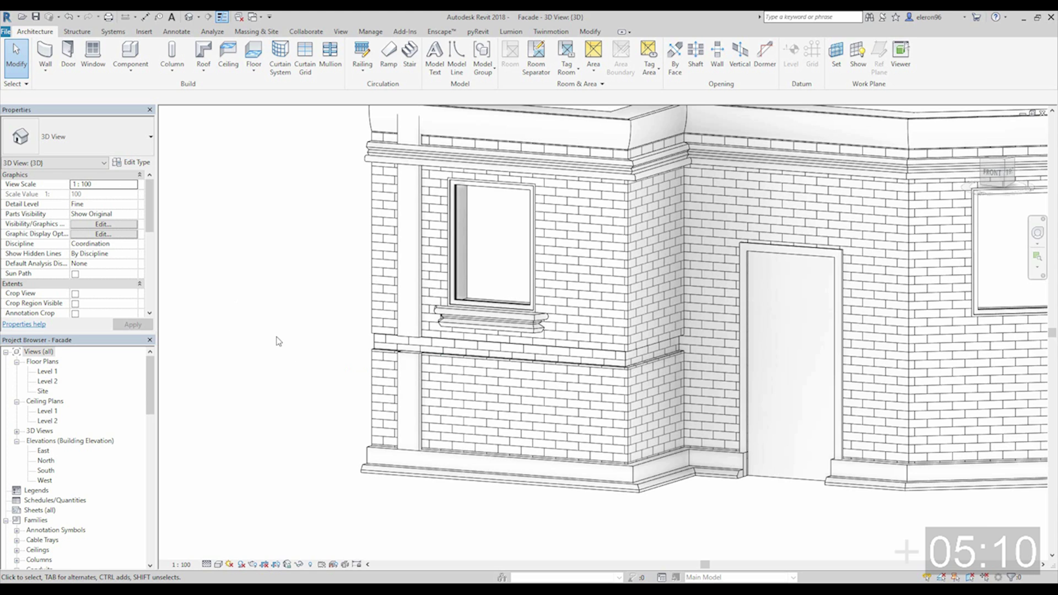
pyautogui.moveTo(276, 337); pyautogui.dragTo(728, 372, button='middle')
pyautogui.scroll(1, 515, 276)
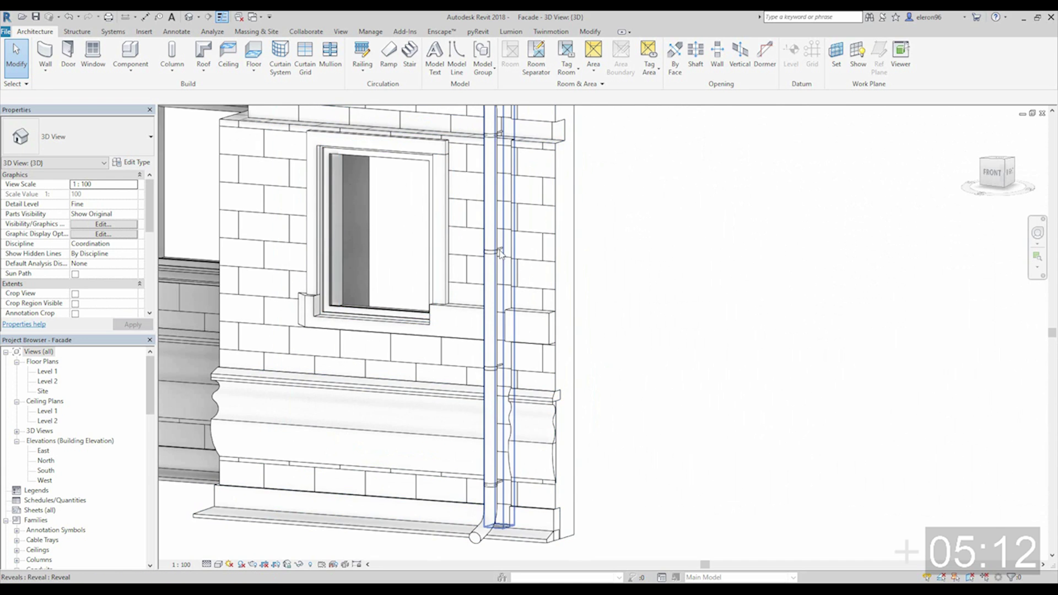
pyautogui.moveTo(526, 264); pyautogui.dragTo(617, 317, button='middle')
pyautogui.keyDown('shift'); pyautogui.moveTo(617, 316); pyautogui.dragTo(658, 334); pyautogui.keyUp('shift')
pyautogui.moveTo(633, 387); pyautogui.dragTo(661, 292, button='middle')
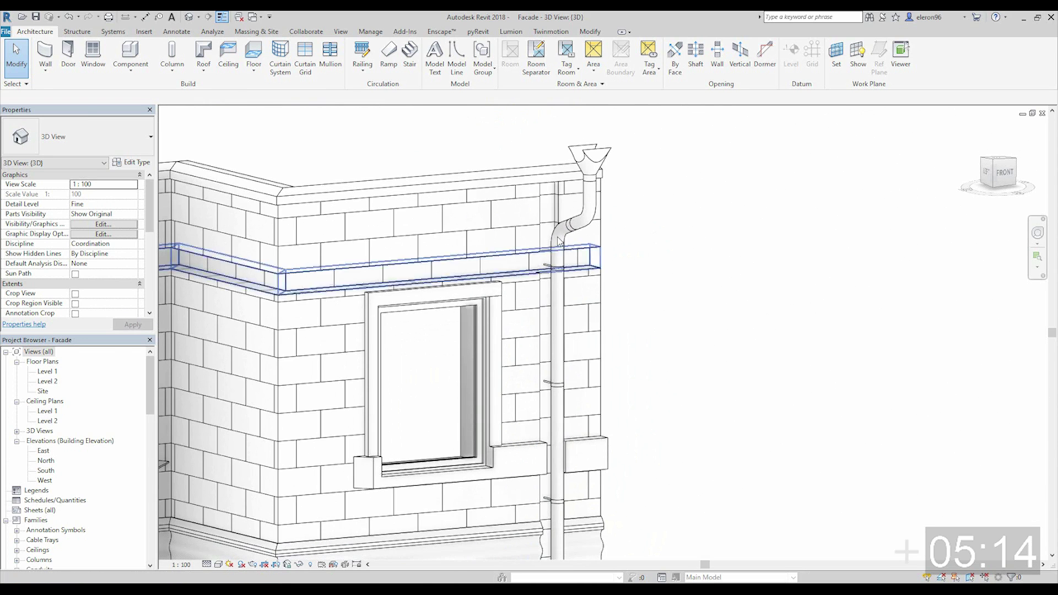